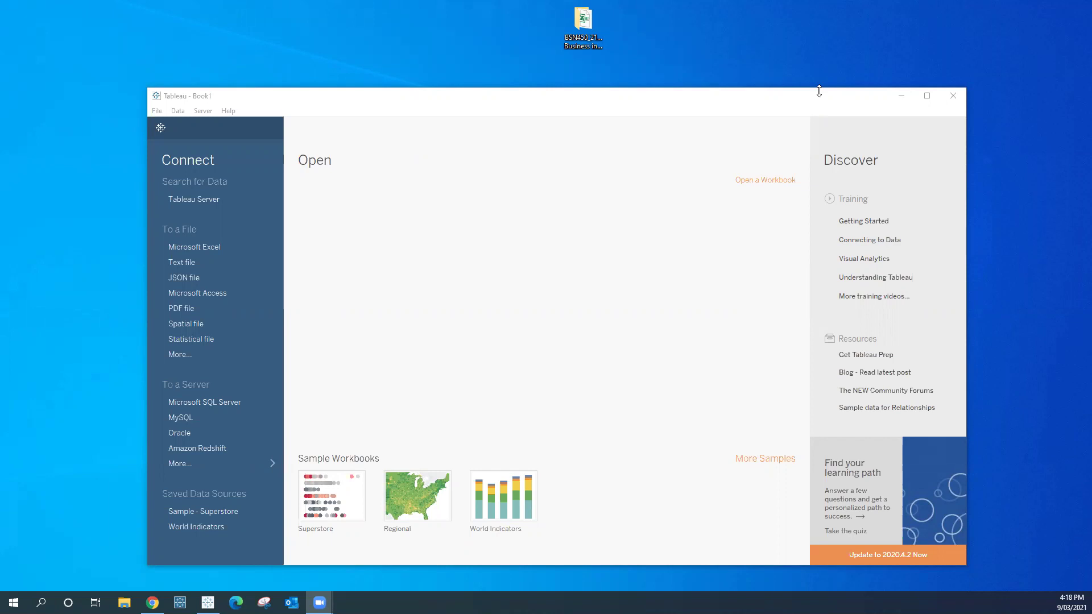
pyautogui.click(765, 106)
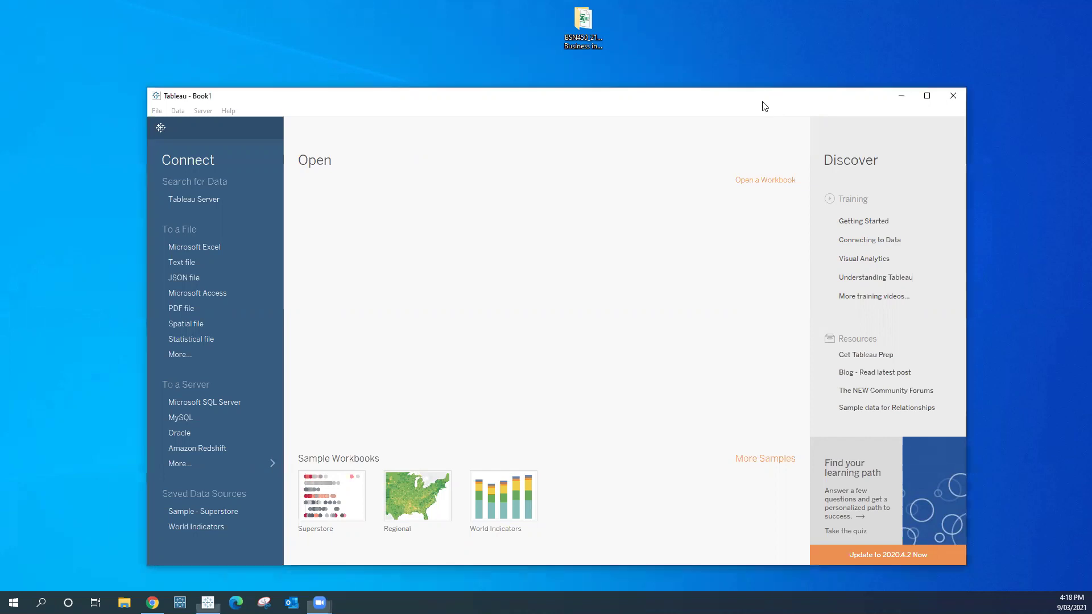
pyautogui.moveTo(765, 106); pyautogui.dragTo(721, 120)
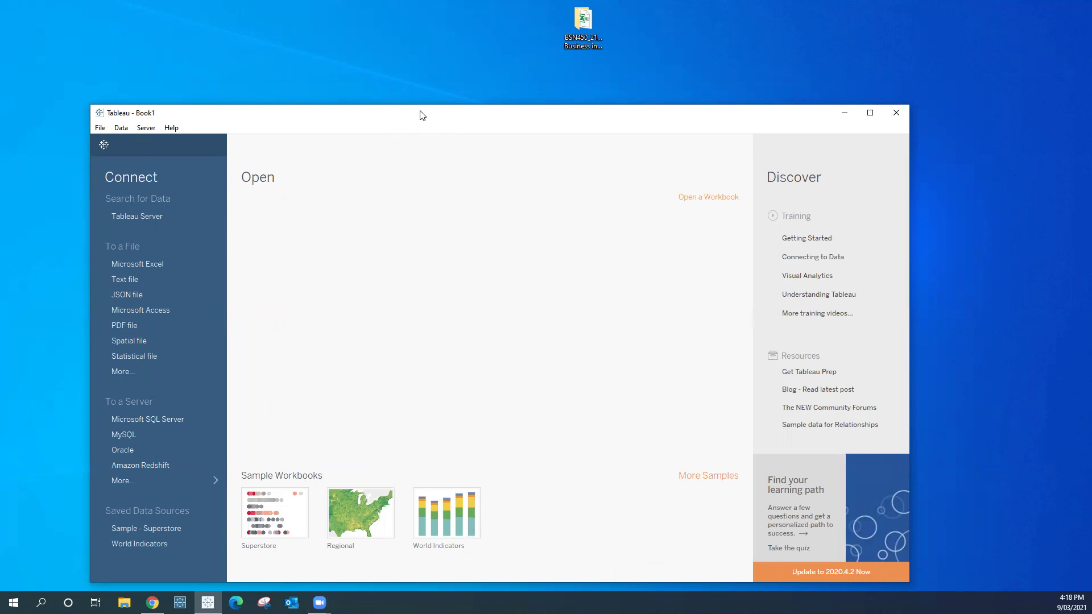
pyautogui.moveTo(421, 113); pyautogui.dragTo(414, 103)
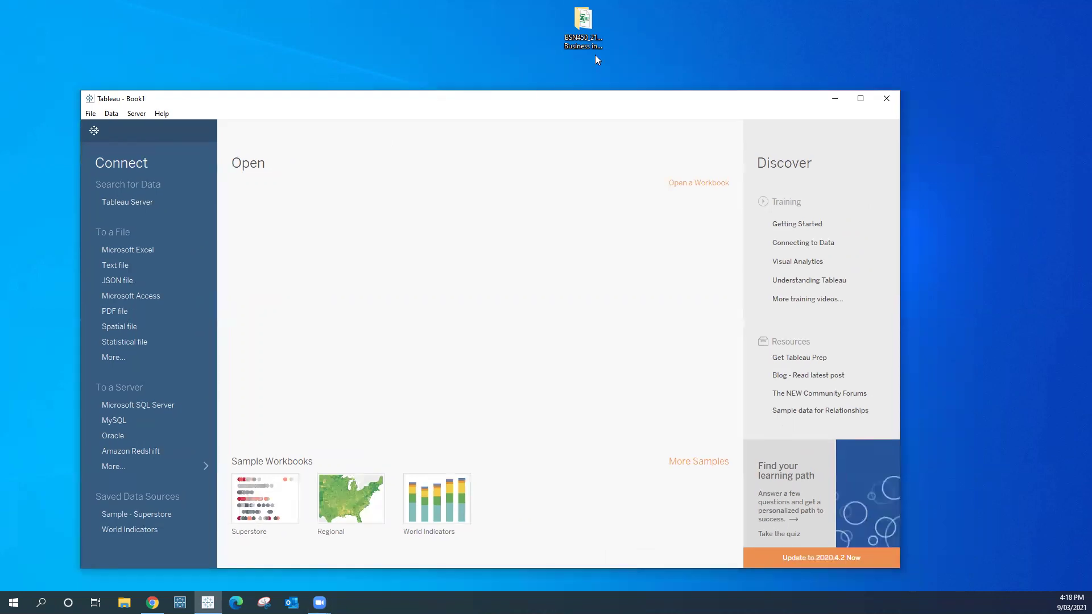
# Step: Check the contents of the BSN450_21se1 Business intelligence folder on the desktop and close it
pyautogui.click(584, 19)
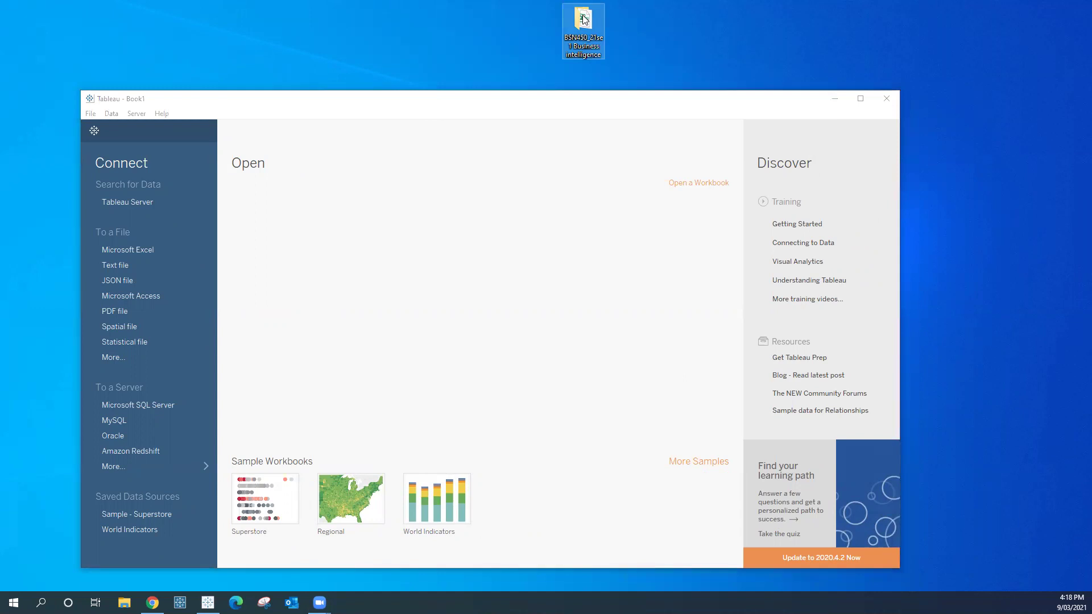
pyautogui.doubleClick(584, 20)
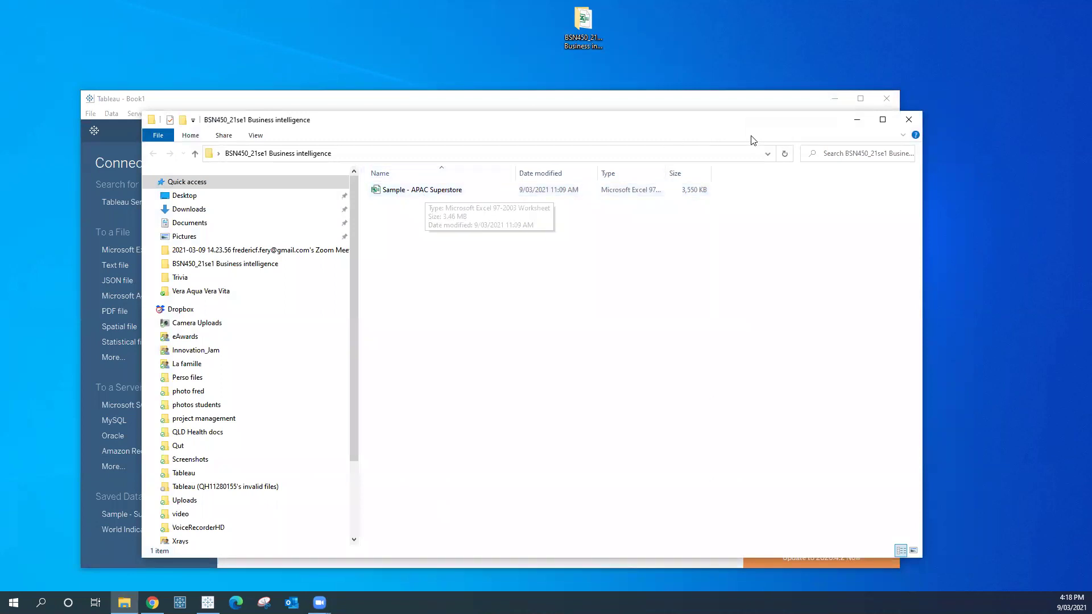
pyautogui.click(911, 122)
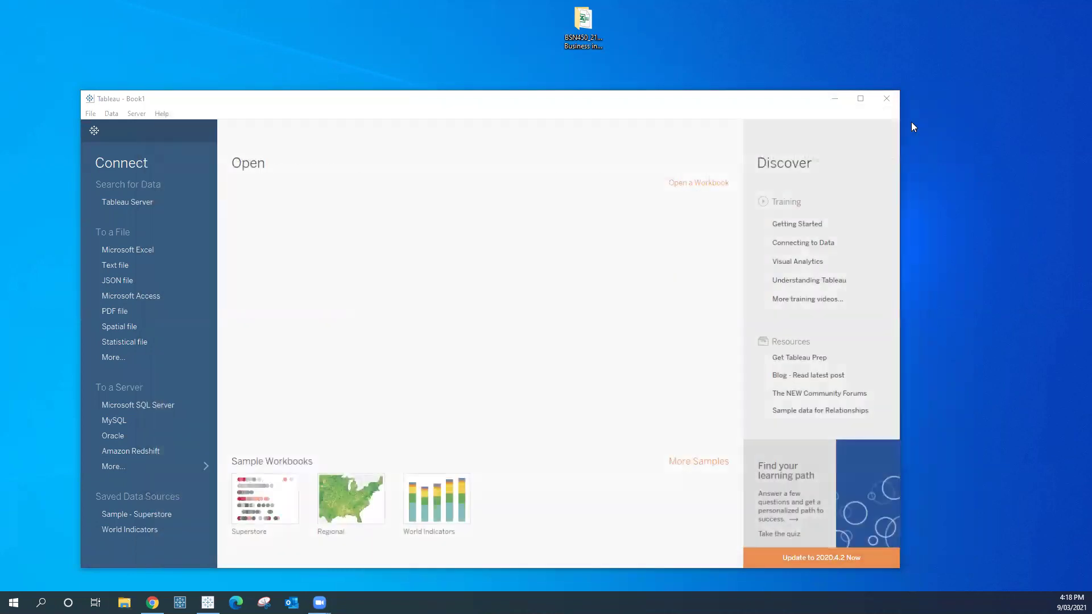
# Step: Connect to the Excel file Sample - APAC Superstore and add its Orders sheet to the data source canvas
pyautogui.click(747, 97)
pyautogui.moveTo(746, 97); pyautogui.dragTo(757, 85)
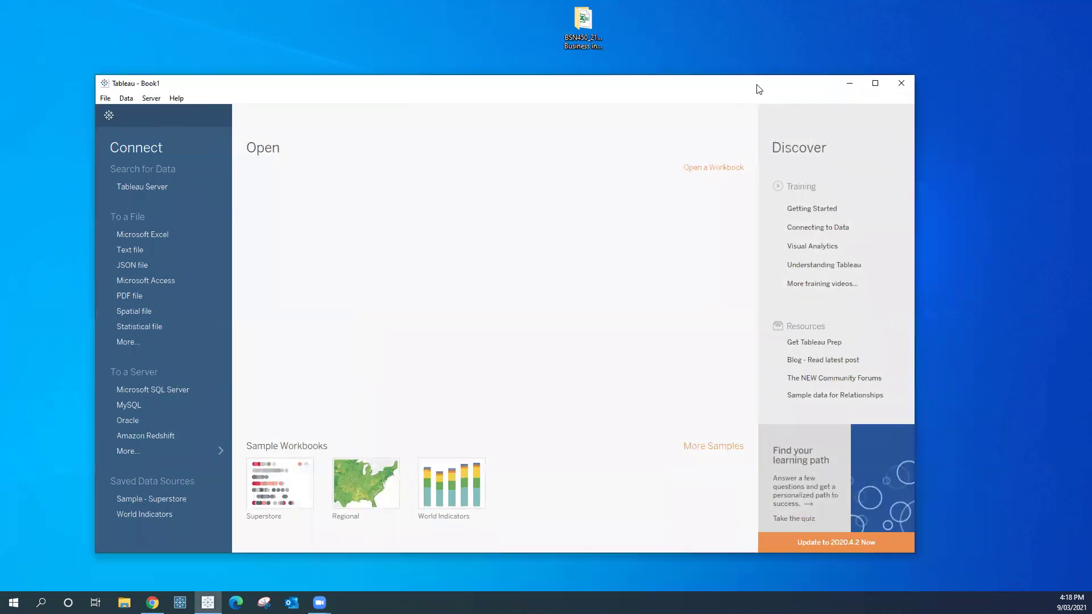
pyautogui.click(139, 238)
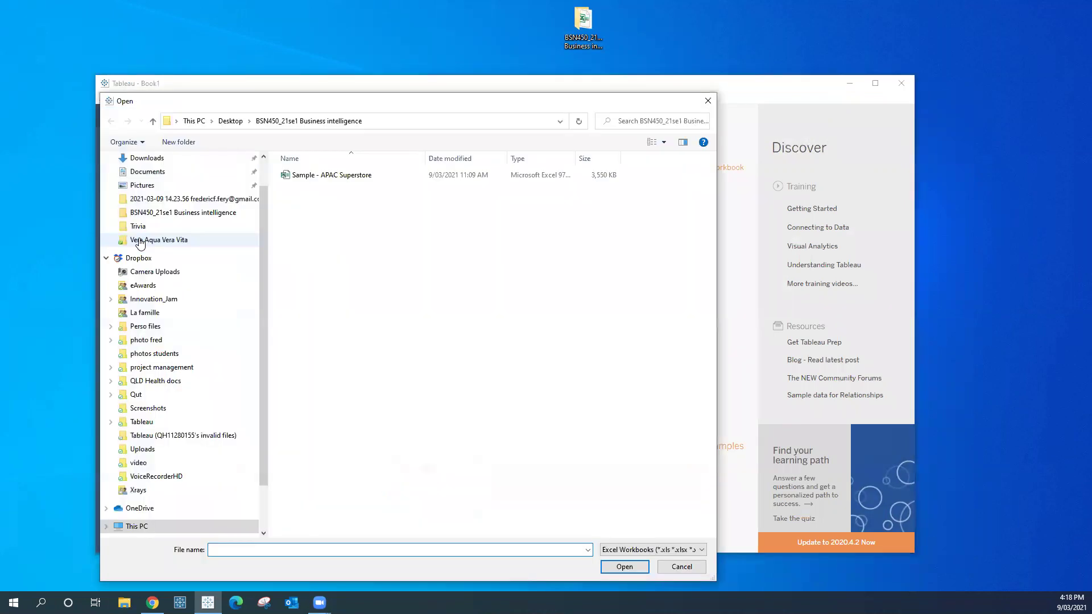
pyautogui.click(293, 176)
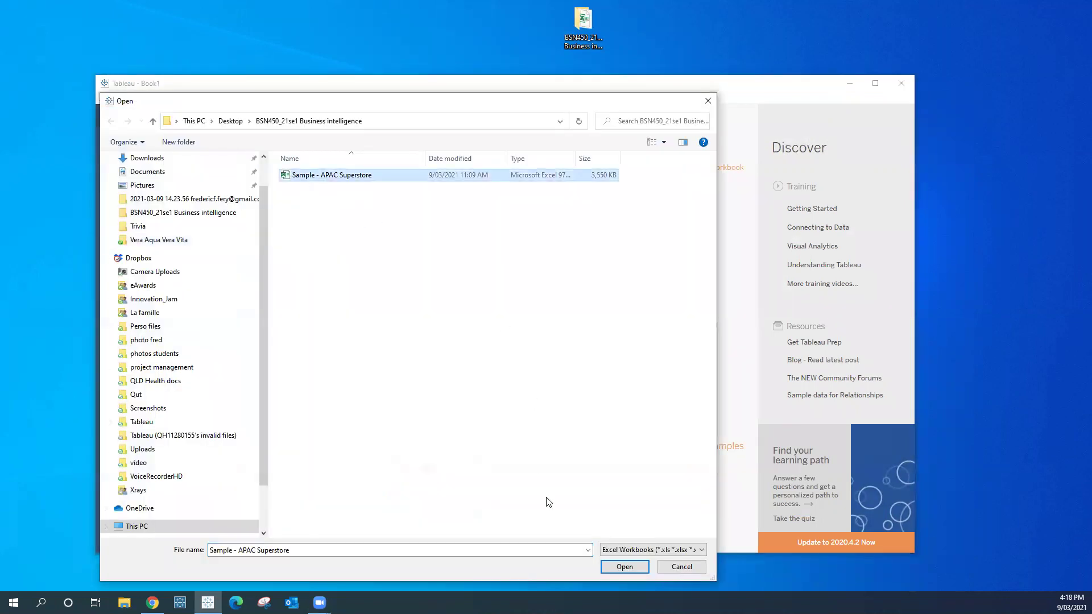
pyautogui.click(628, 568)
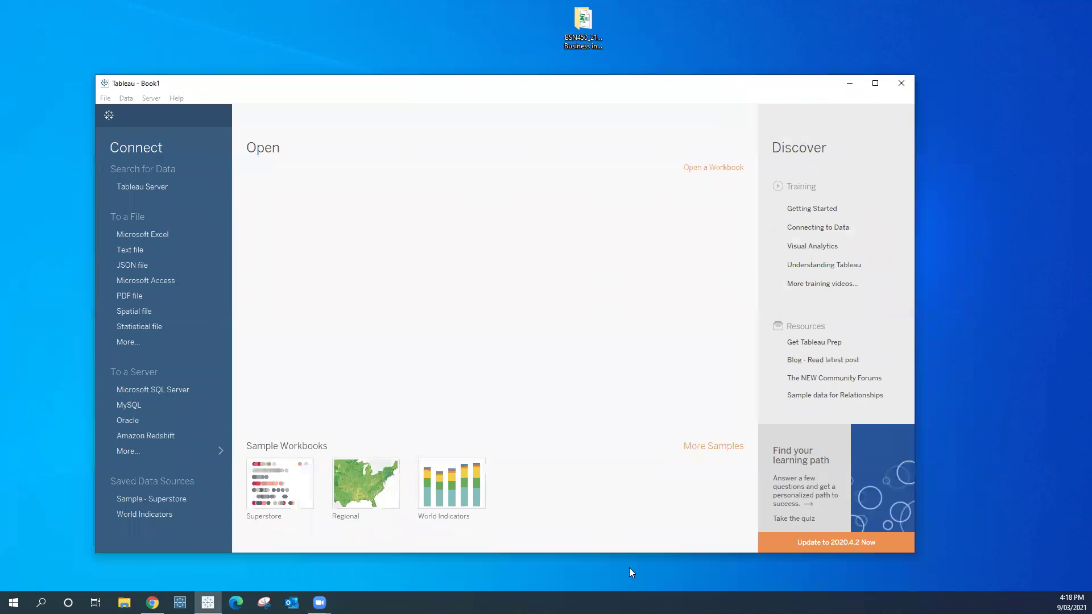
pyautogui.click(875, 83)
pyautogui.moveTo(39, 183); pyautogui.dragTo(274, 161)
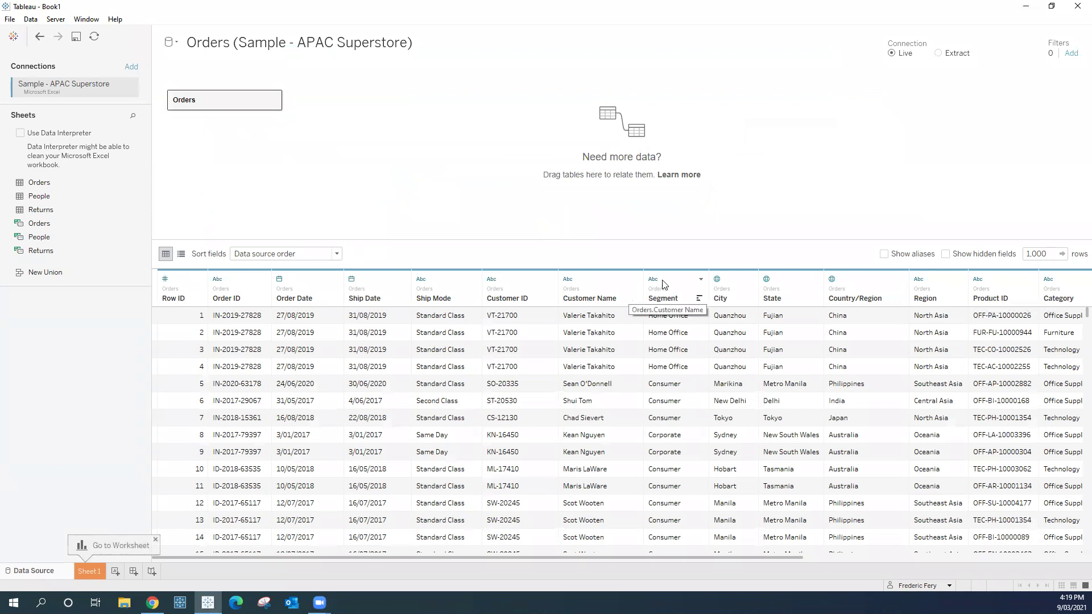
# Step: Examine the data types of the City, Segment, State and Quantity fields in Orders, including State's geographic role
pyautogui.click(717, 280)
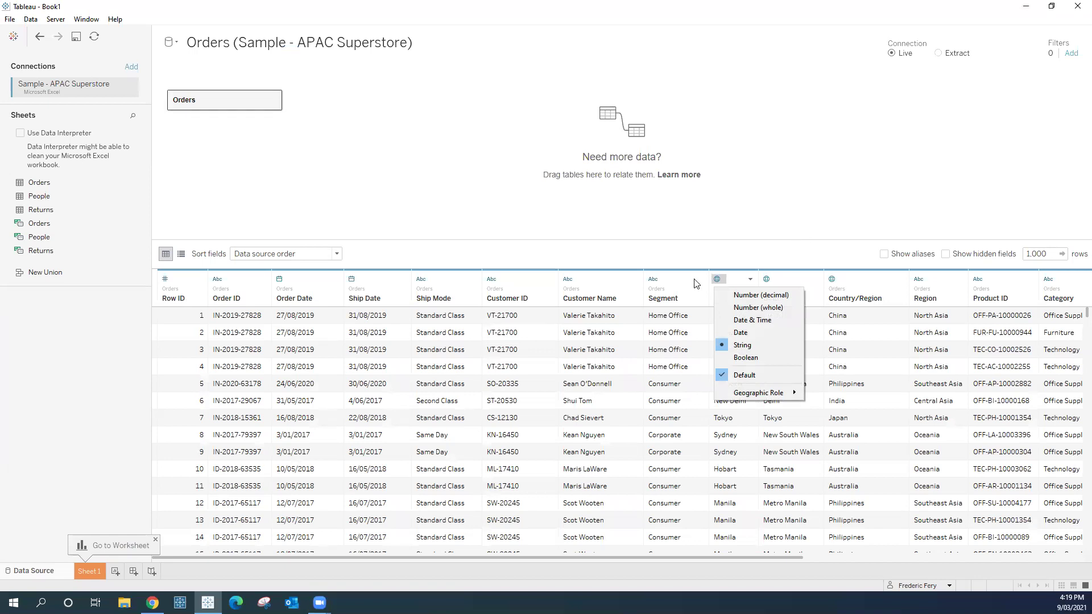
pyautogui.click(654, 282)
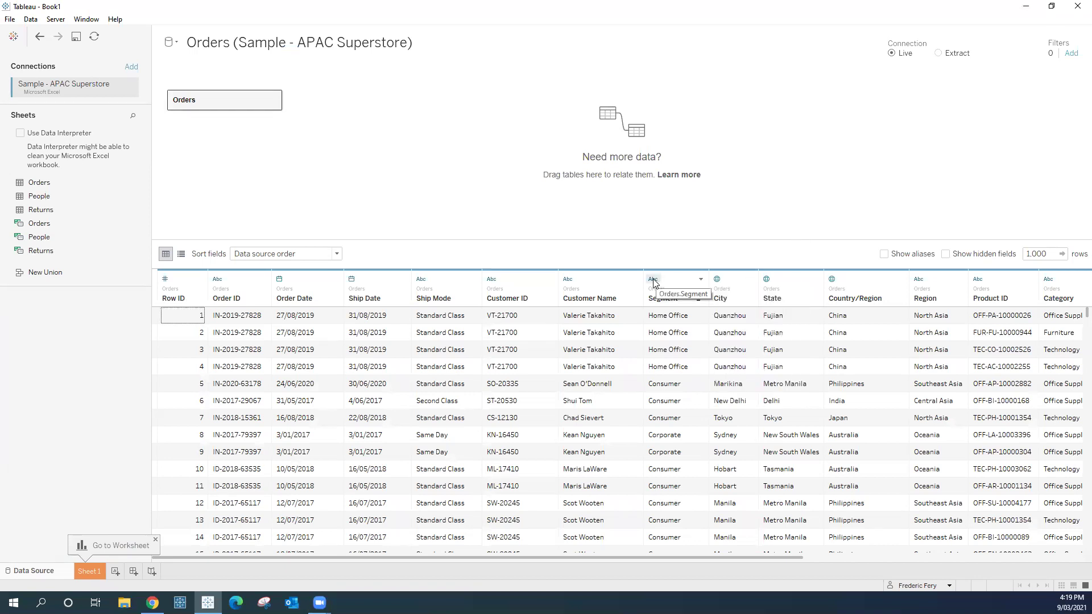
pyautogui.click(653, 279)
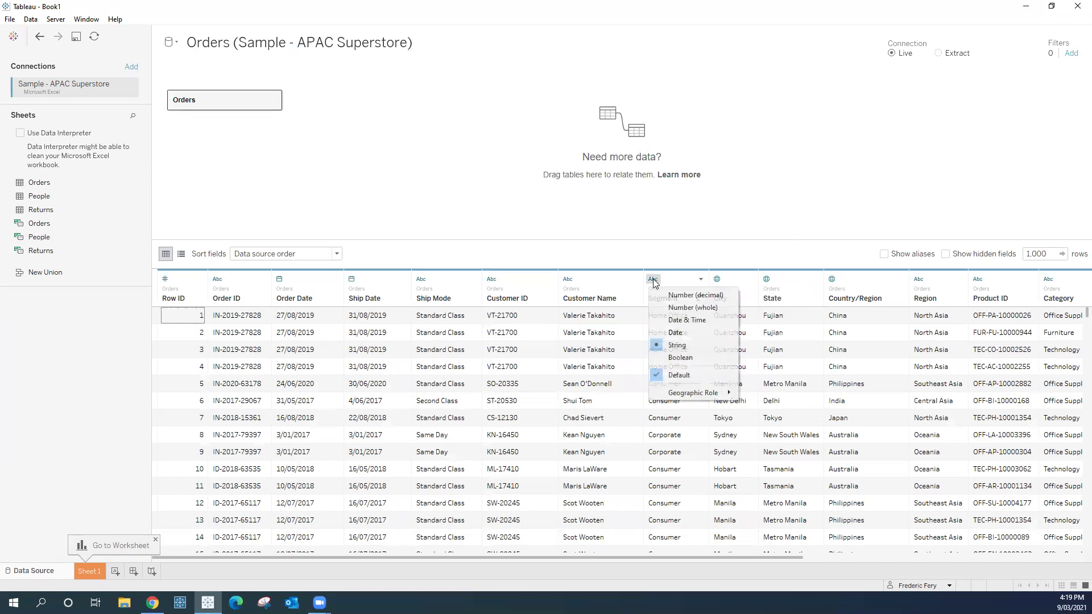
pyautogui.click(768, 282)
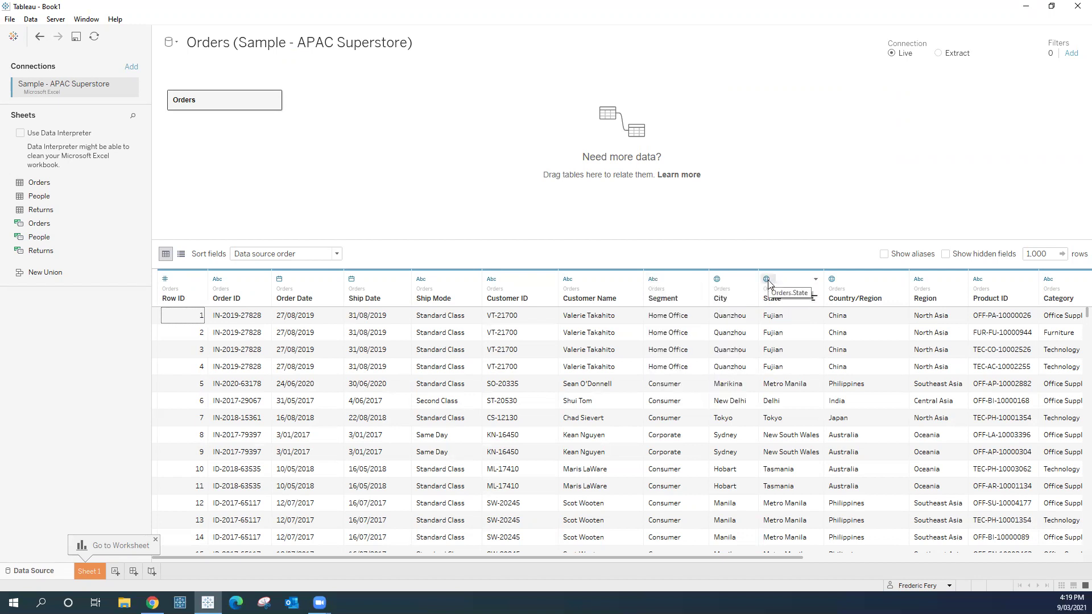
pyautogui.click(767, 281)
pyautogui.moveTo(810, 394)
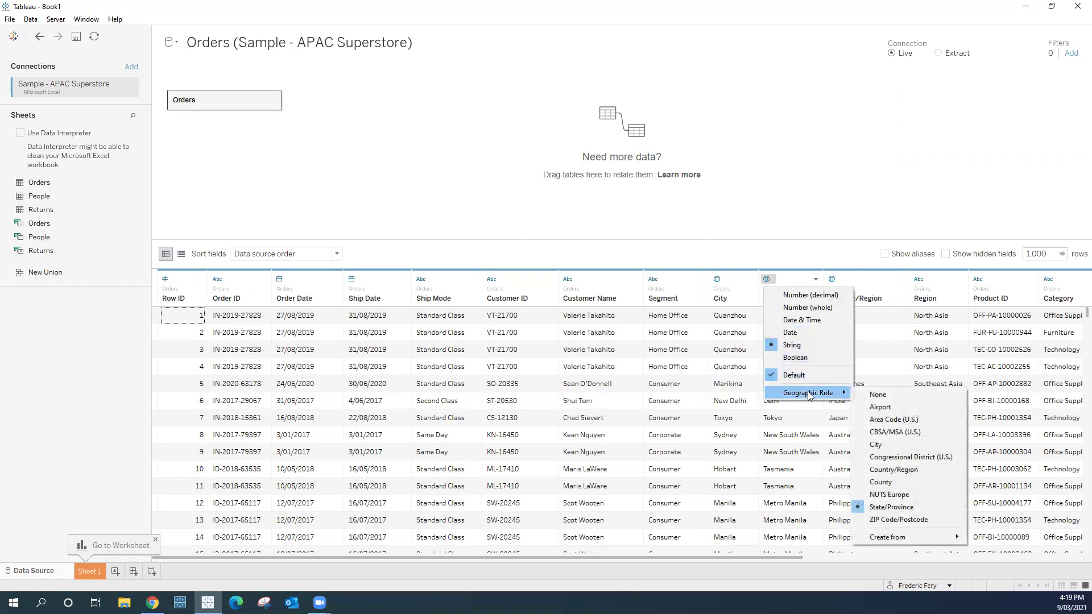
pyautogui.click(799, 563)
pyautogui.moveTo(797, 563); pyautogui.dragTo(1065, 562)
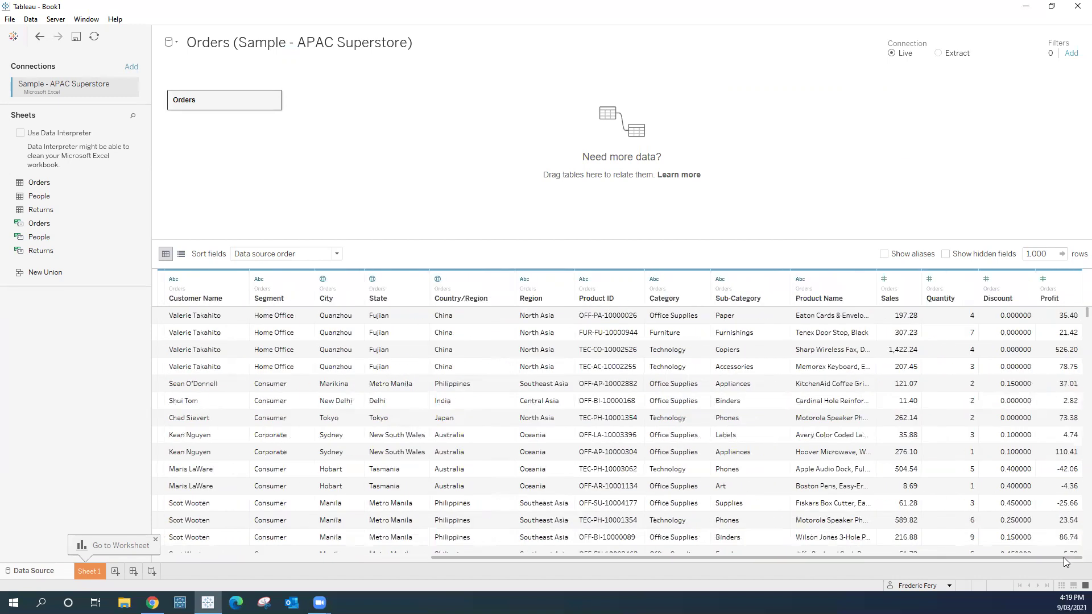
pyautogui.click(929, 280)
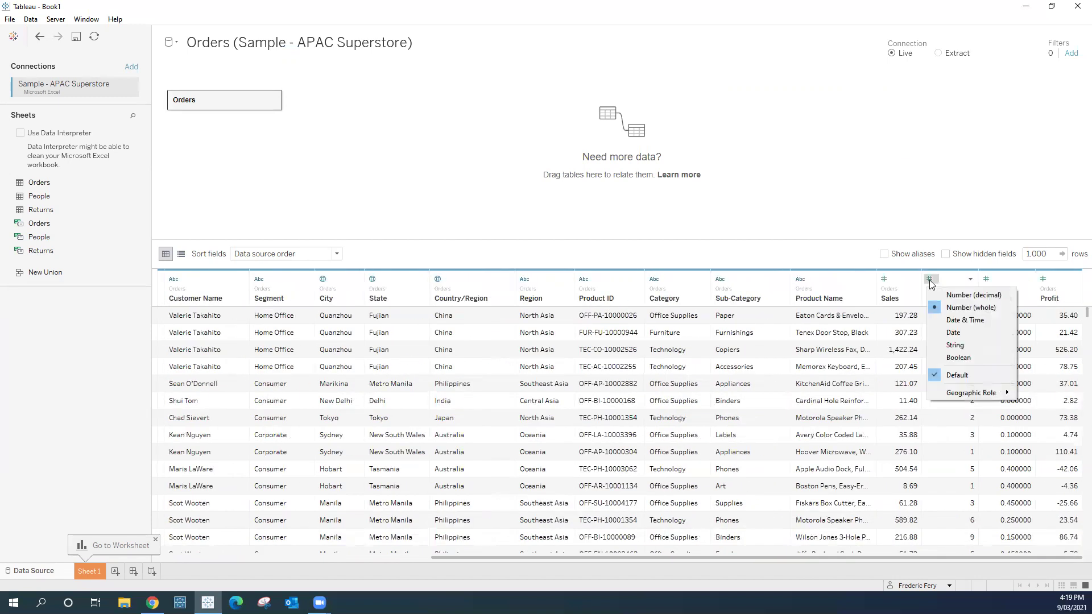
pyautogui.click(844, 169)
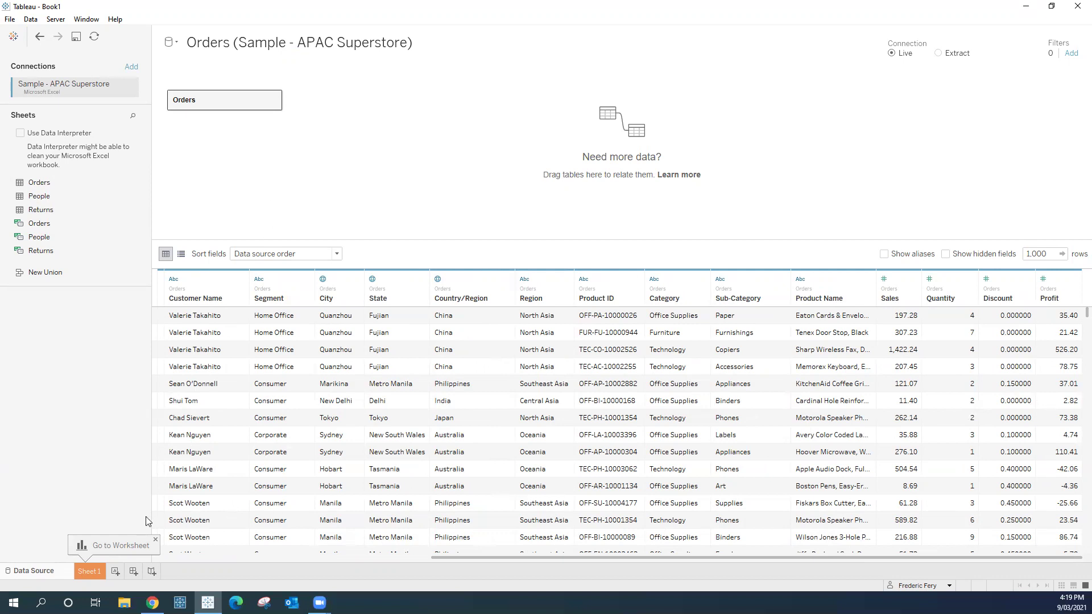
# Step: On Sheet 1, build a bar chart of Sales by Category and Sub-Category, and swap its rows and columns
pyautogui.click(87, 571)
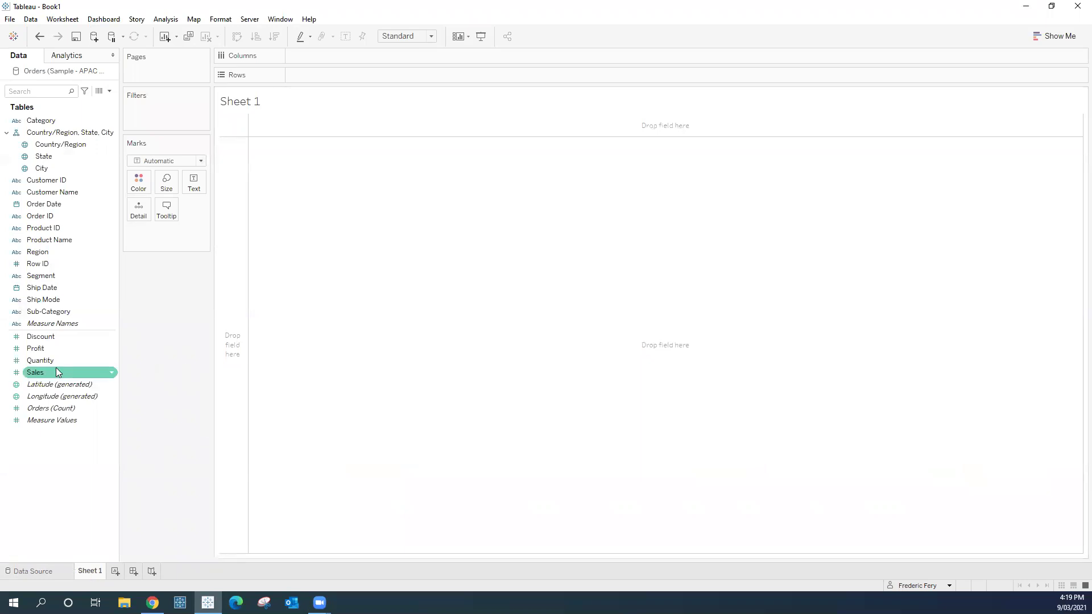
pyautogui.click(37, 376)
pyautogui.doubleClick(38, 378)
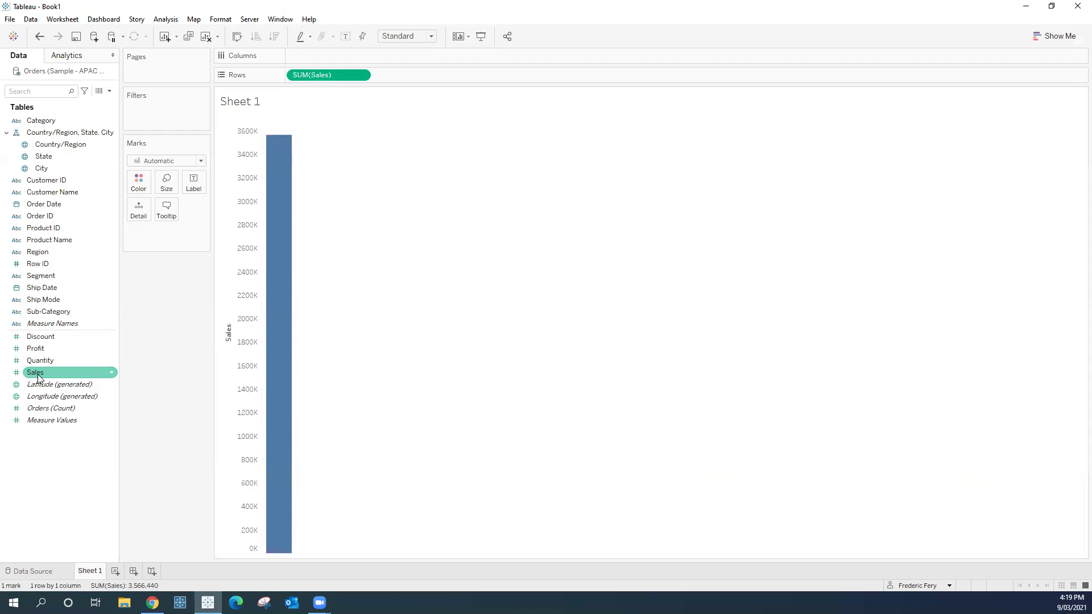
pyautogui.click(48, 123)
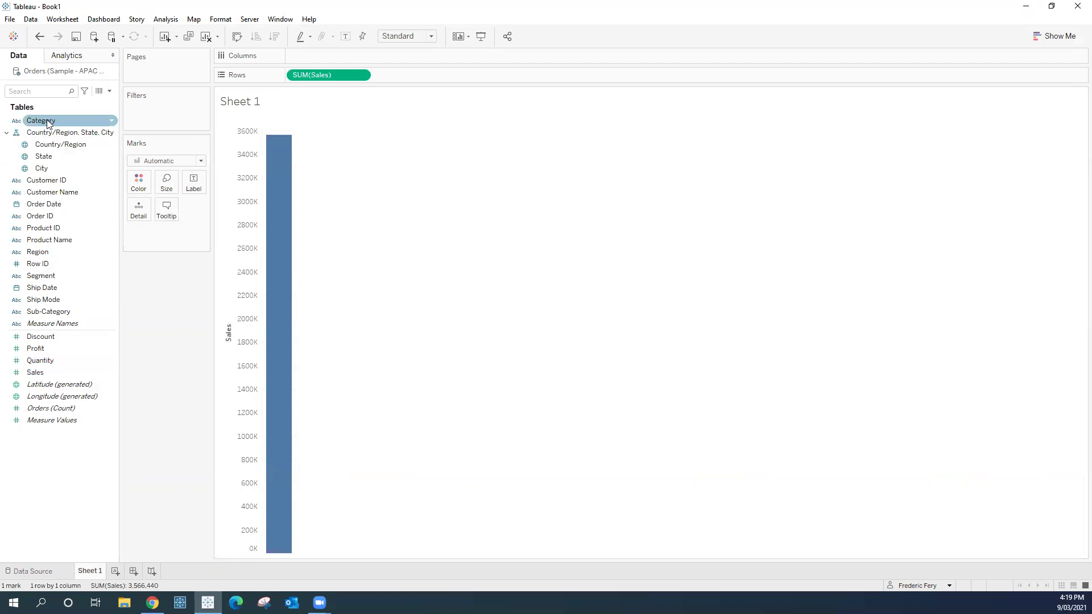
pyautogui.doubleClick(42, 120)
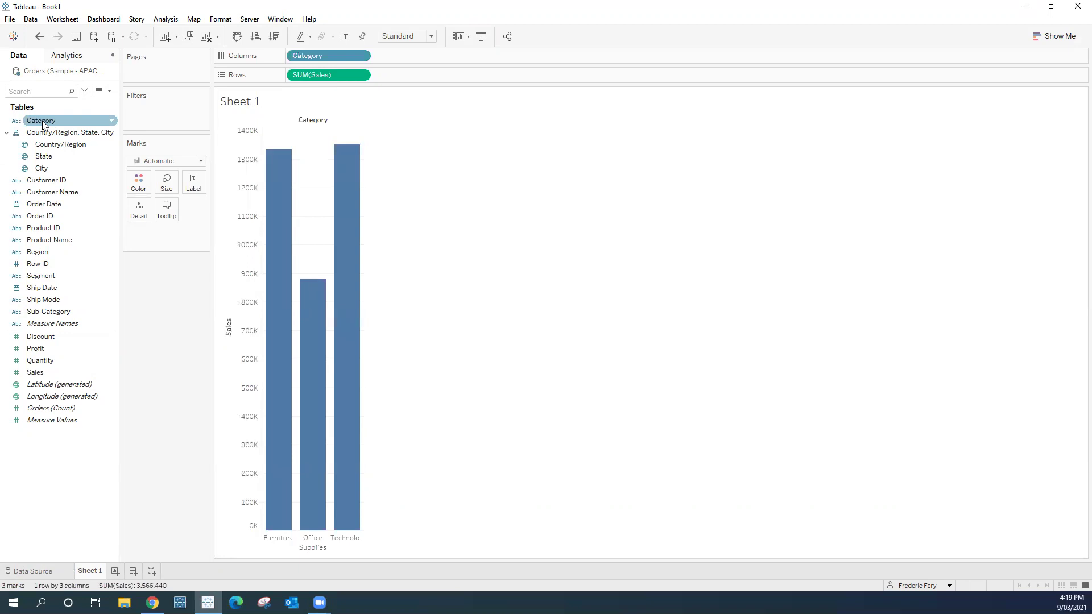
pyautogui.doubleClick(49, 313)
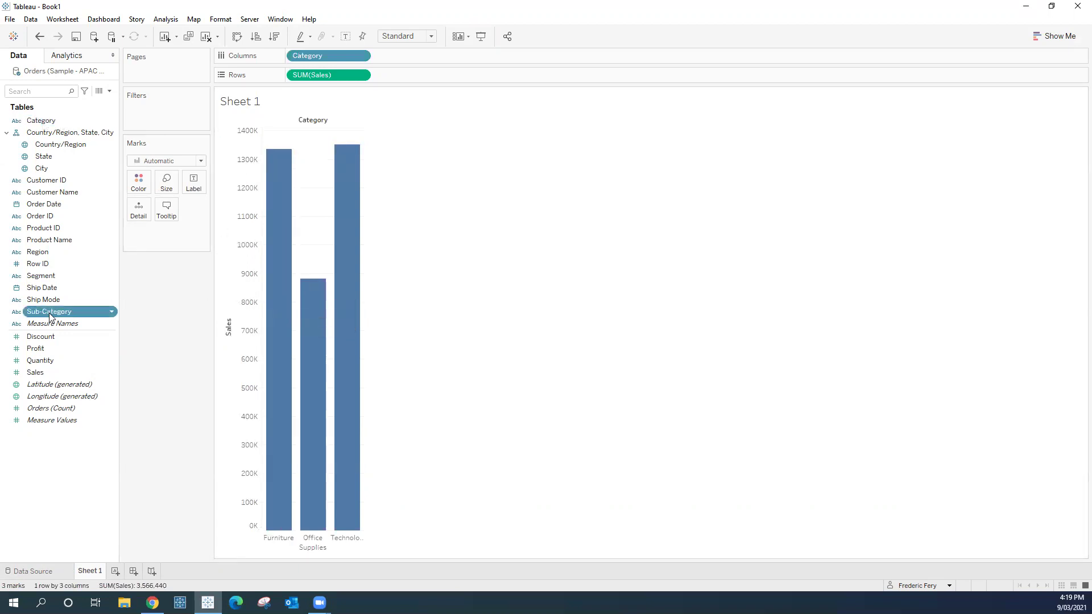
pyautogui.click(236, 37)
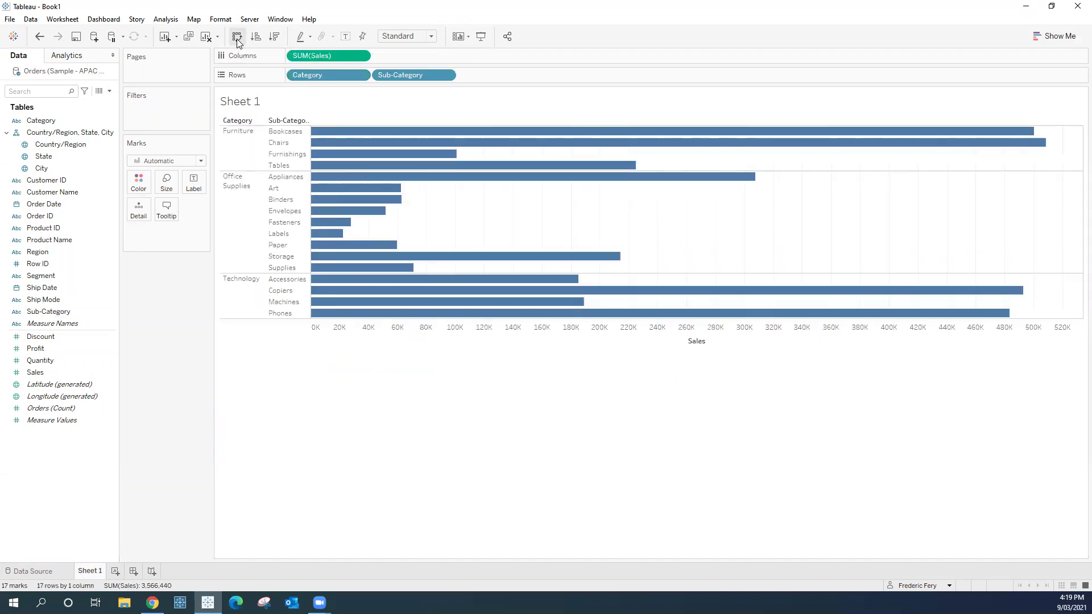
# Step: Show mark labels on the bars of the Sales chart
pyautogui.click(195, 188)
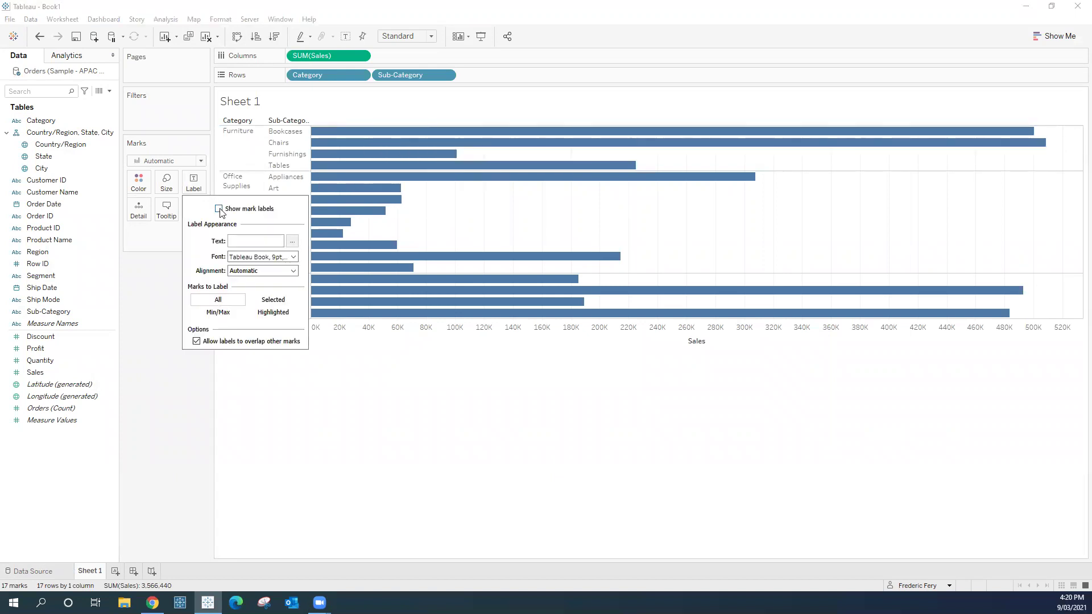
pyautogui.click(218, 209)
pyautogui.click(157, 358)
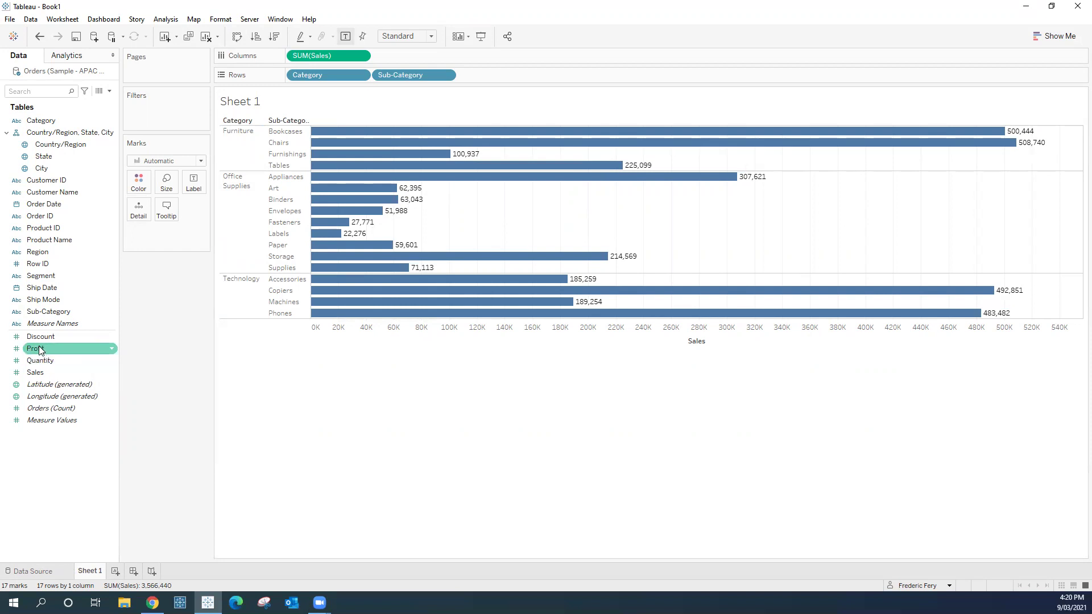
# Step: Try labelling the bars with Profit and undo that change
pyautogui.moveTo(40, 350); pyautogui.dragTo(199, 182)
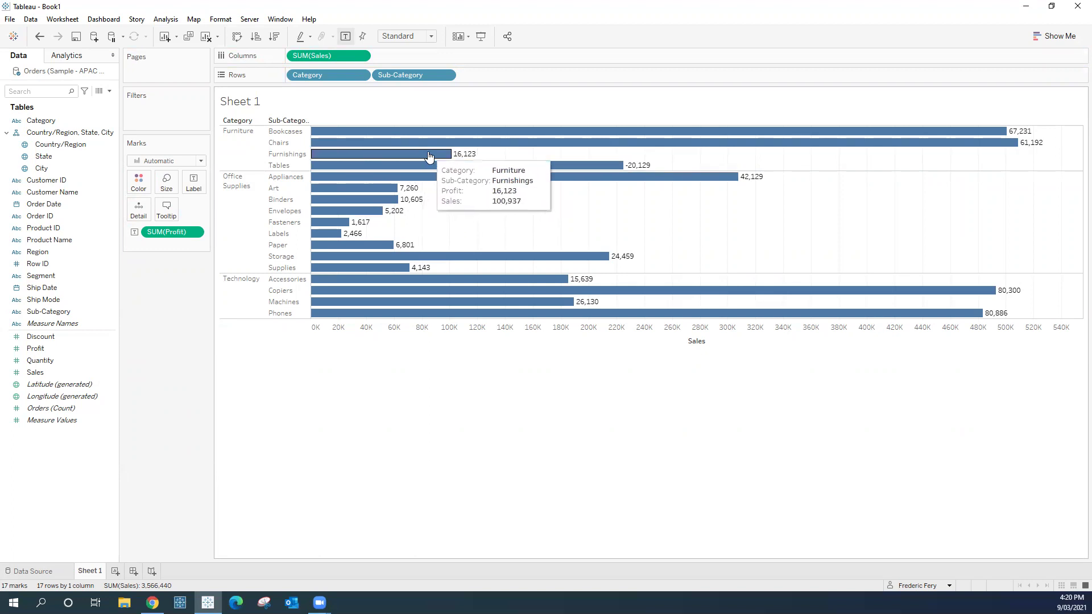
pyautogui.hotkey('ctrl', 'z')
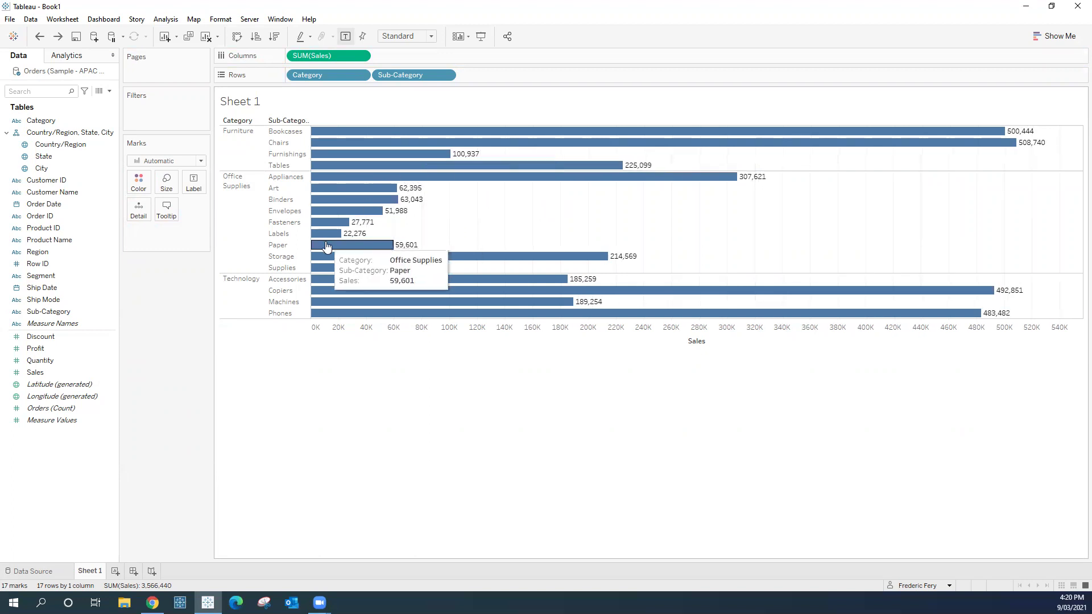
# Step: Color the bars by Profit and rename the worksheet to sales
pyautogui.moveTo(37, 349); pyautogui.dragTo(467, 211)
pyautogui.moveTo(495, 169)
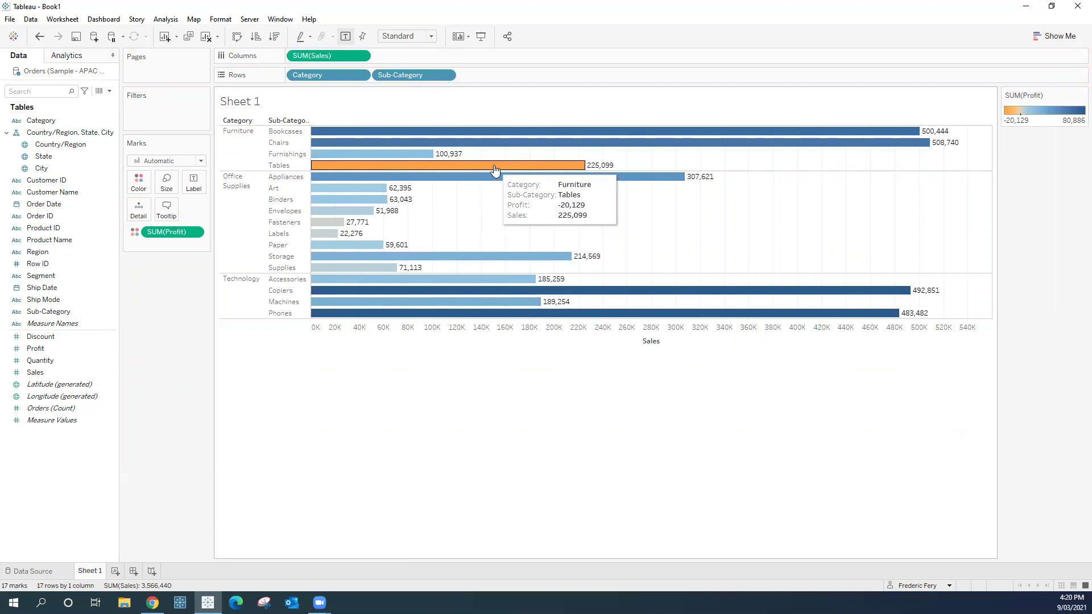
pyautogui.doubleClick(88, 572)
pyautogui.write('sales')
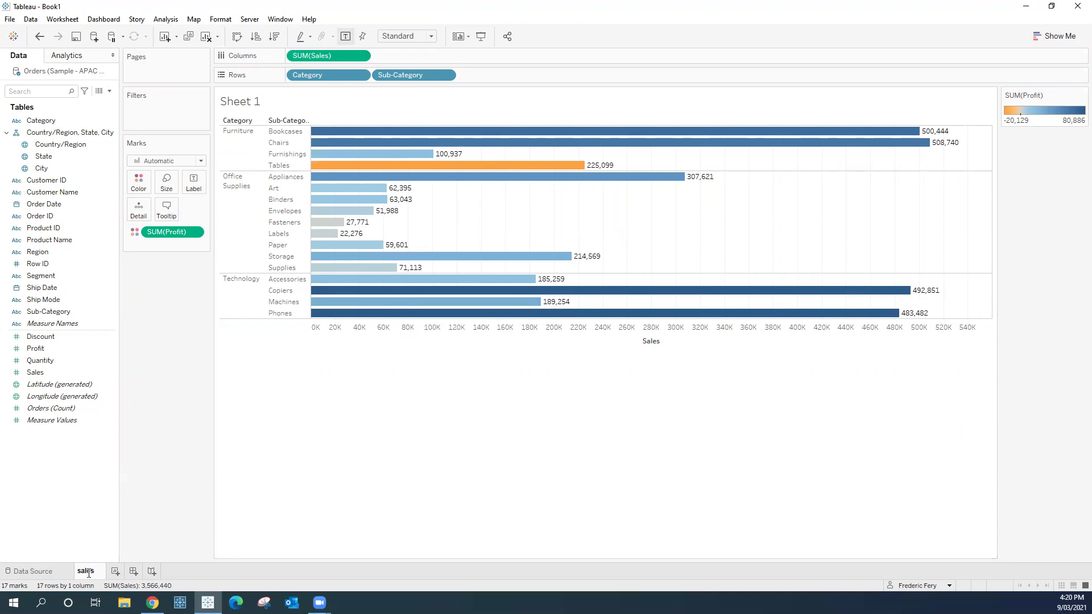
pyautogui.press('Return')
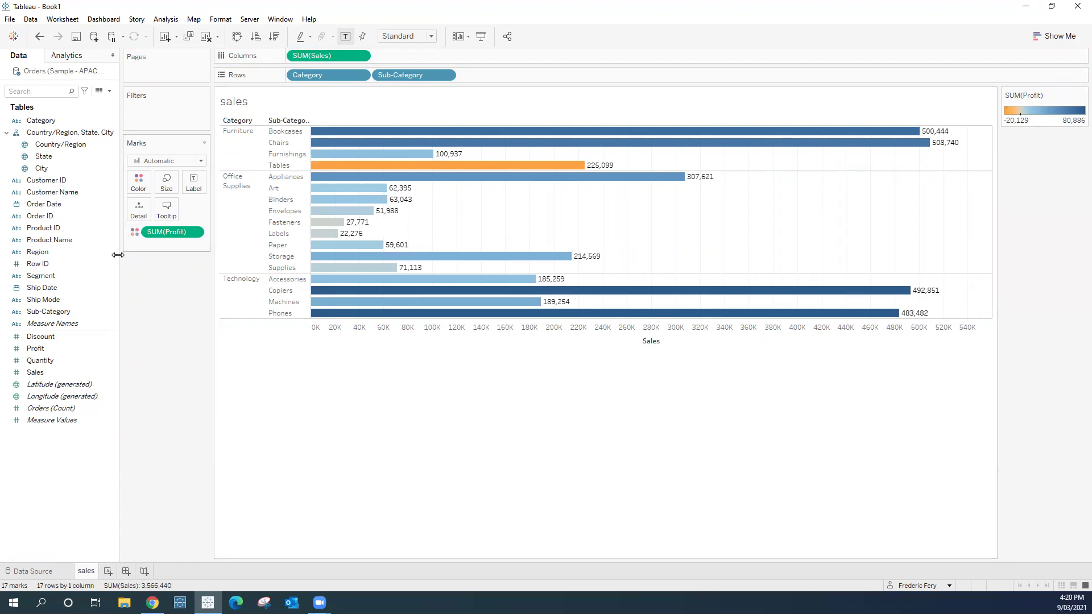
# Step: Create a hierarchy named Products from Category and Sub-Category, and add Product Name and Product ID to it
pyautogui.moveTo(47, 314); pyautogui.dragTo(53, 124)
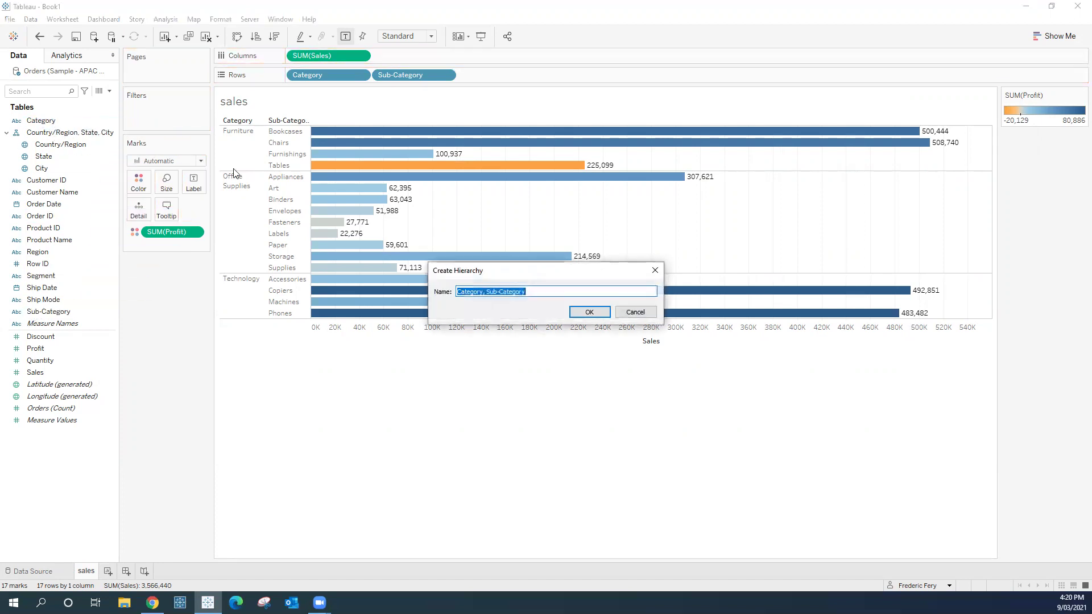
pyautogui.write('producs')
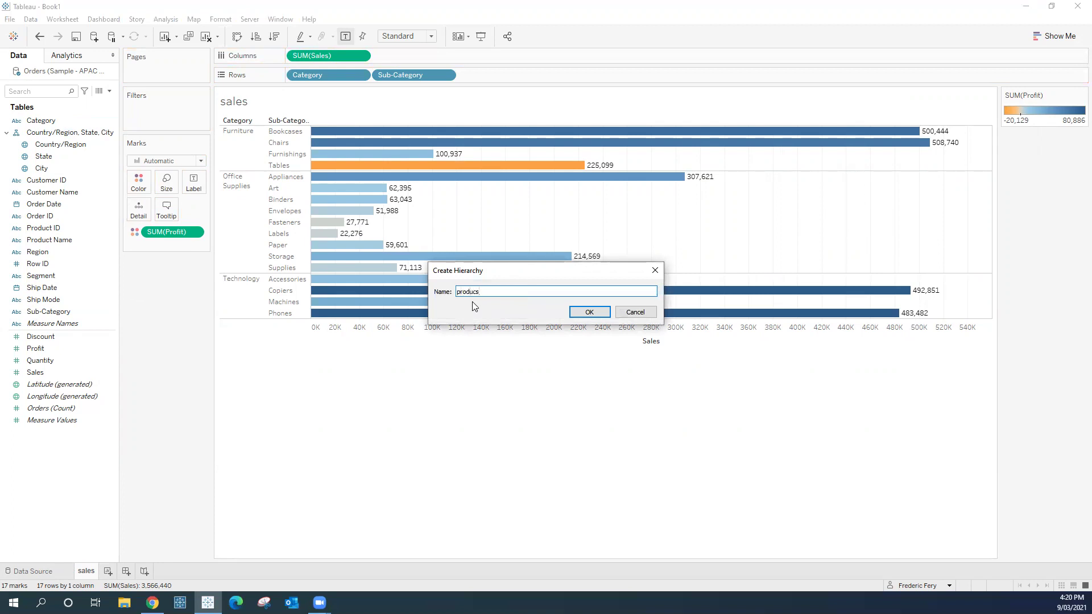
pyautogui.press('BackSpace')
pyautogui.write('ts')
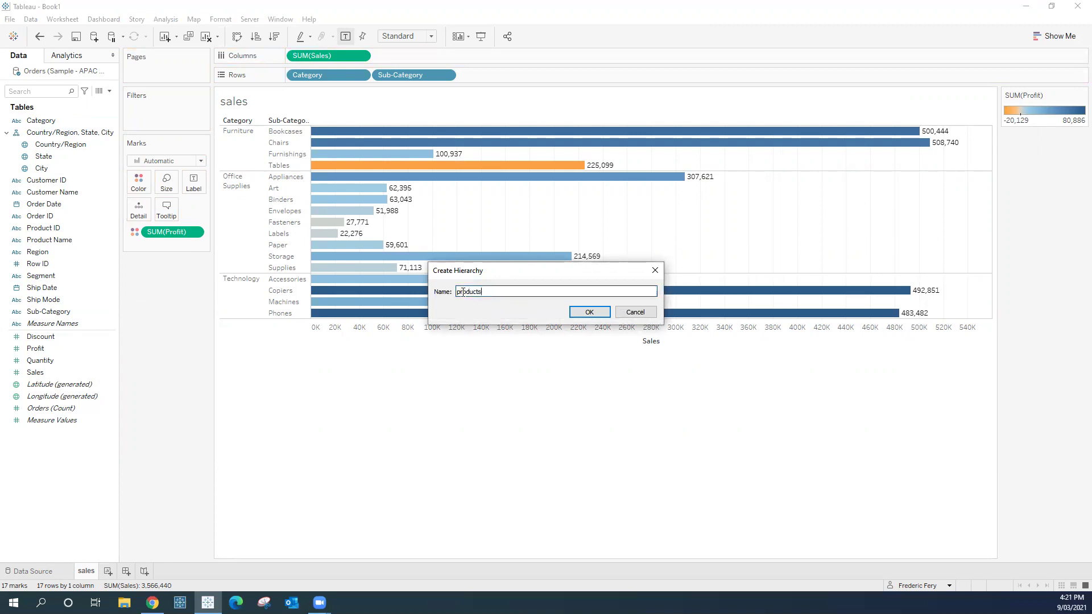
pyautogui.press('BackSpace')
pyautogui.press('BackSpace')
pyautogui.write('Pr')
pyautogui.click(595, 312)
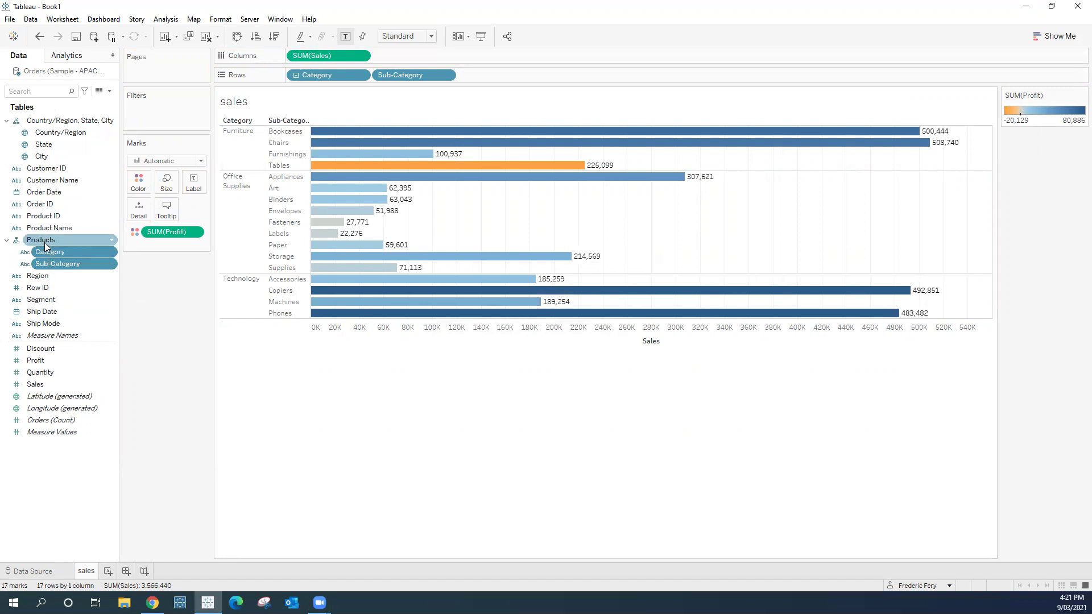
pyautogui.moveTo(51, 227); pyautogui.dragTo(54, 267)
# Step: Drill the Sales chart's rows down through the Products hierarchy to Product Name and collapse them back to Sub-Category
pyautogui.click(380, 76)
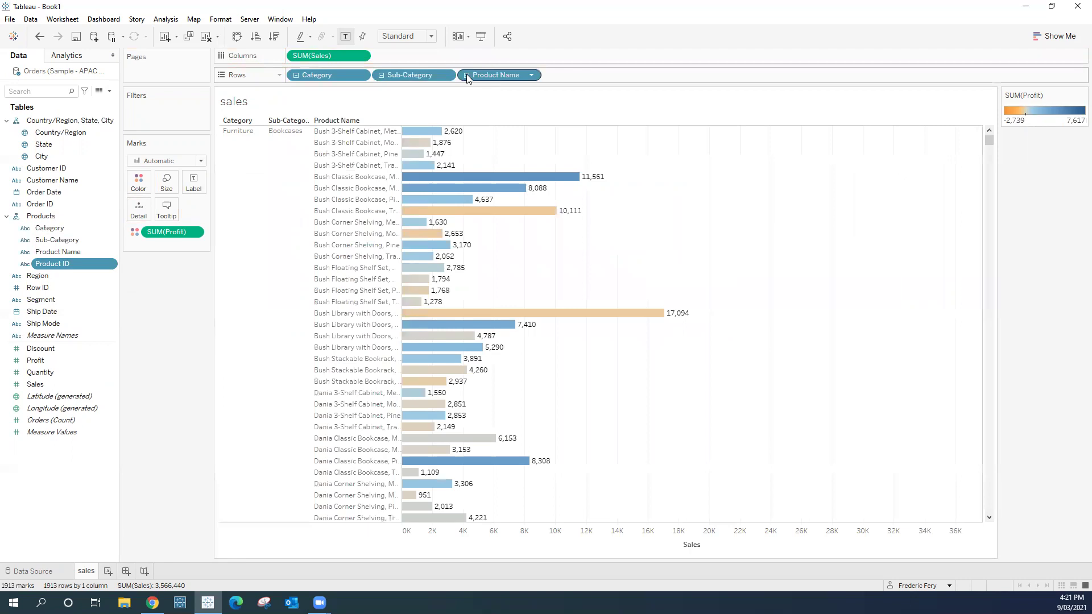
pyautogui.click(467, 76)
pyautogui.click(467, 76)
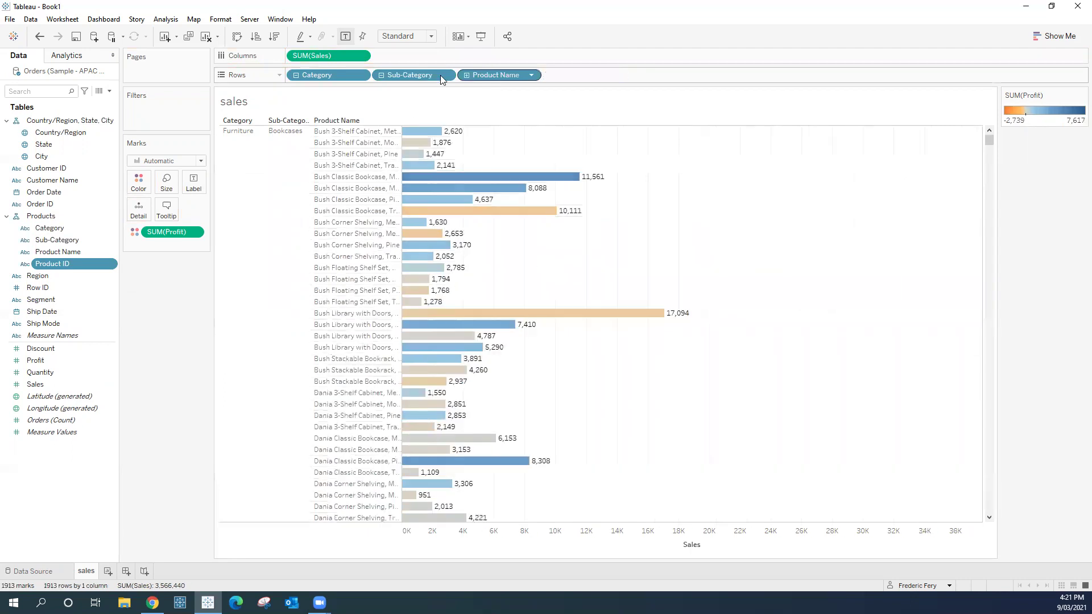
pyautogui.click(381, 75)
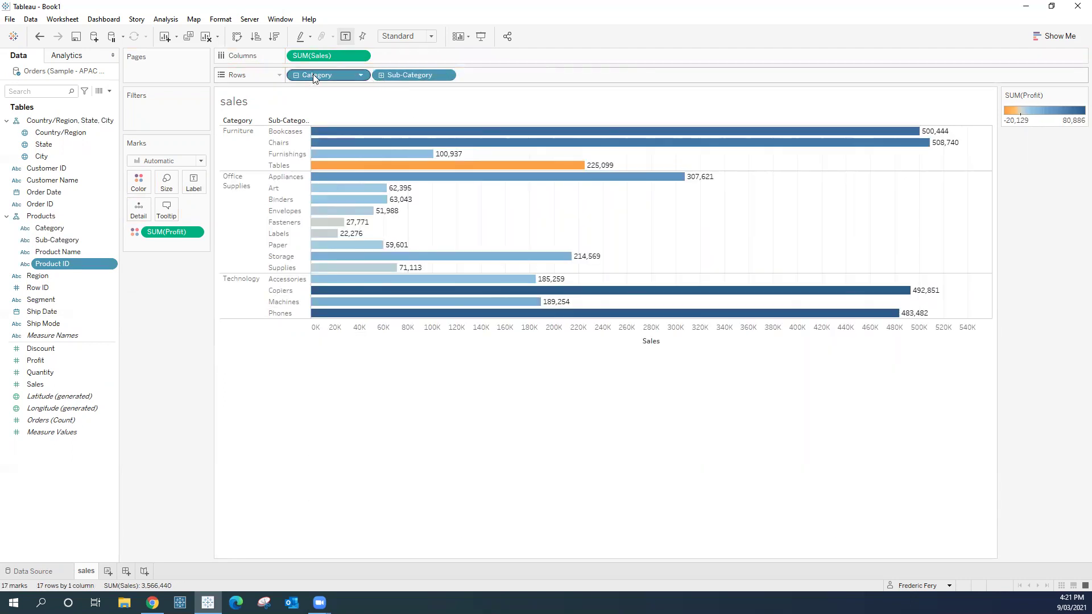
pyautogui.click(381, 76)
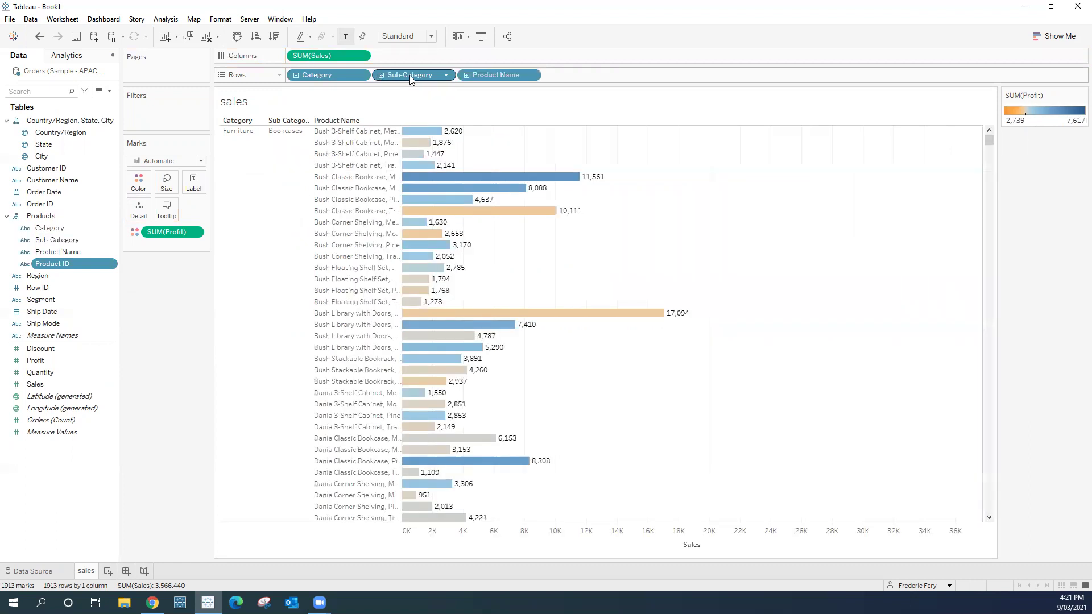
pyautogui.click(381, 75)
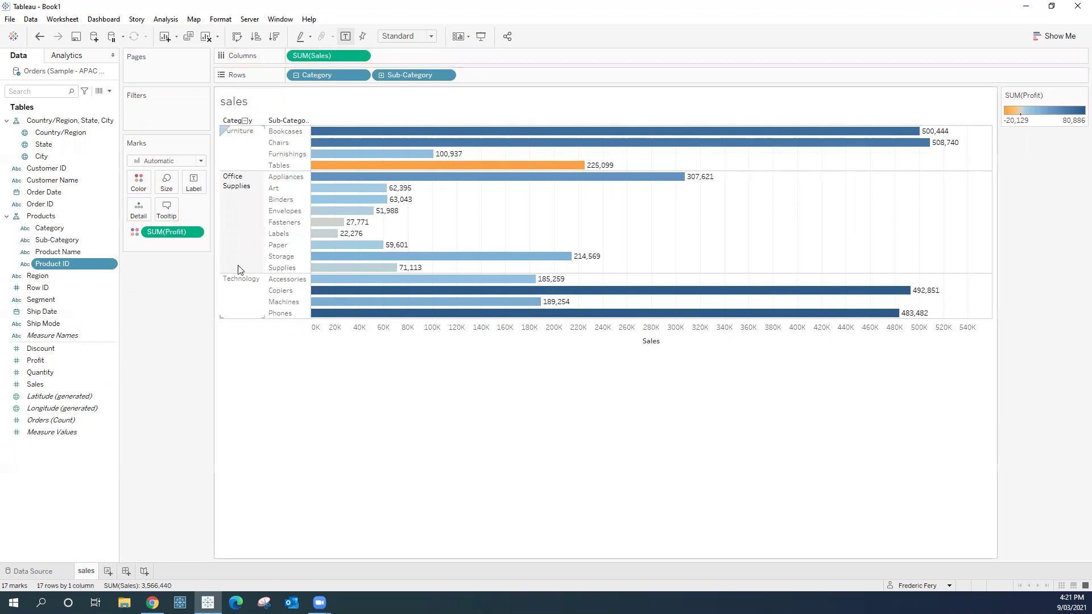
# Step: Split the Sales chart into columns by Region and duplicate the sales worksheet
pyautogui.moveTo(47, 281); pyautogui.dragTo(423, 58)
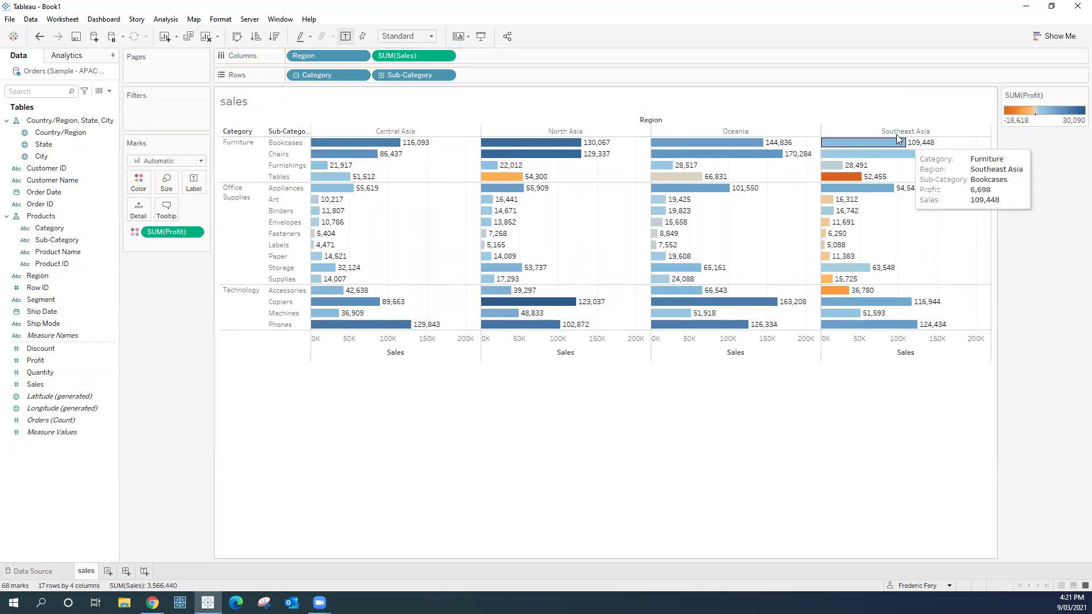
pyautogui.moveTo(851, 180)
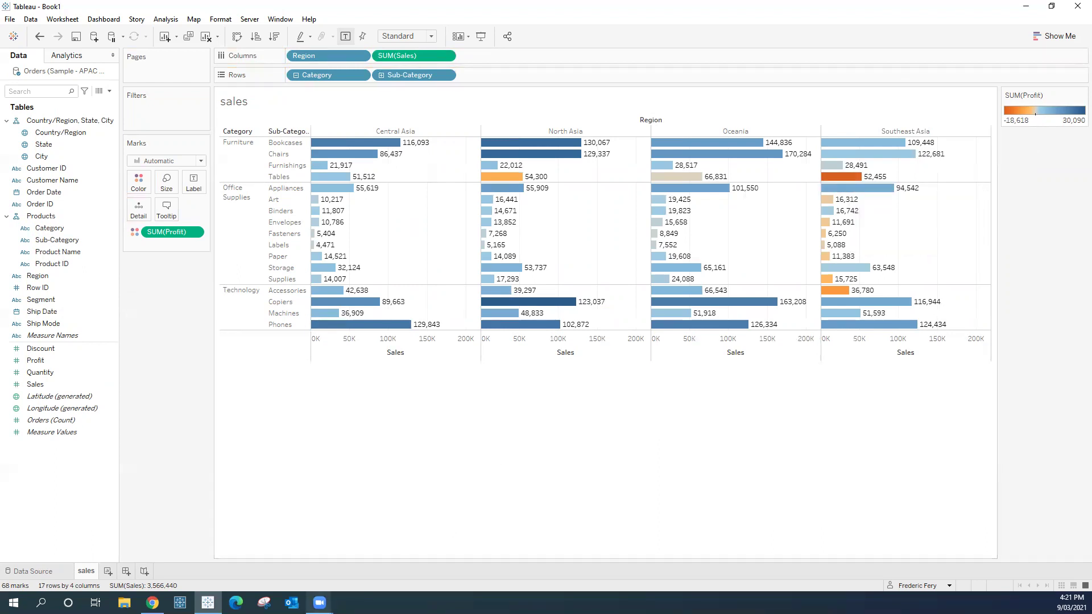
pyautogui.rightClick(86, 573)
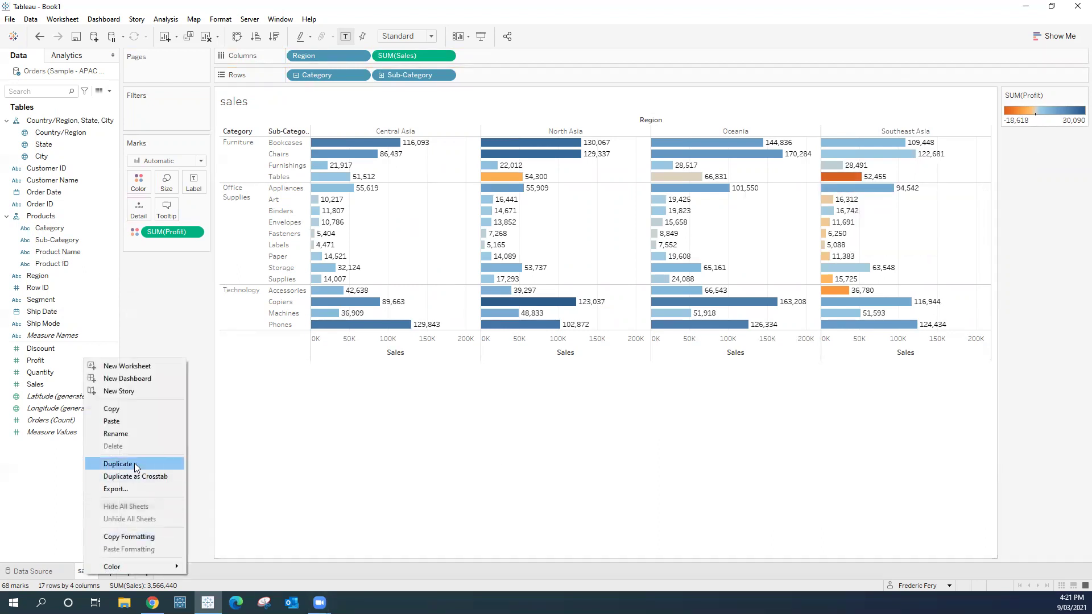
pyautogui.click(137, 464)
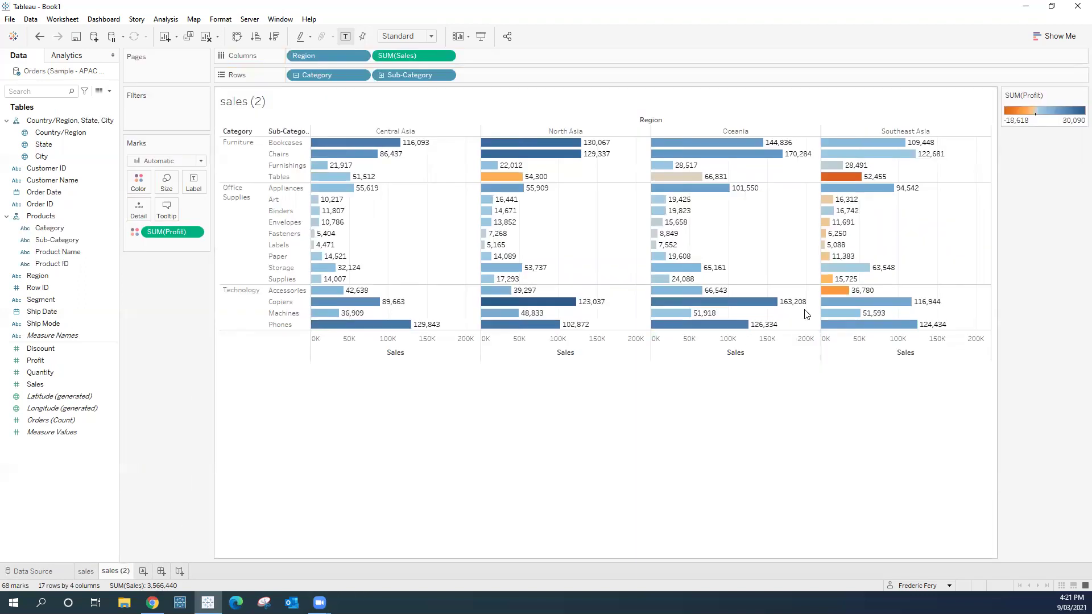
# Step: In the duplicated worksheet, keep only the Southeast Asia Tables bar and drill it down to Product Name
pyautogui.moveTo(839, 177)
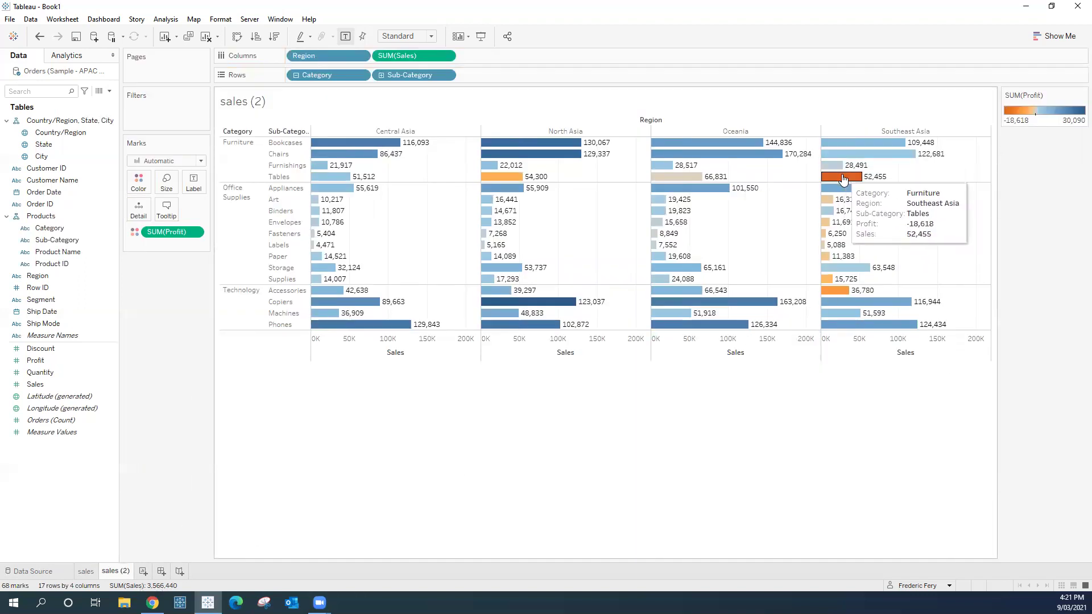
pyautogui.click(839, 178)
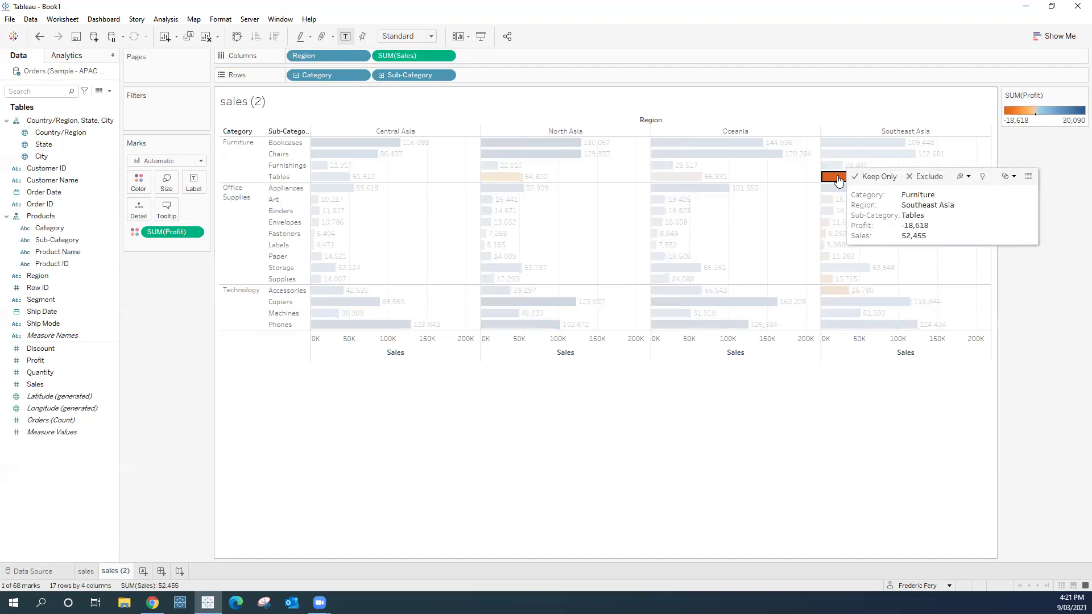
pyautogui.click(879, 177)
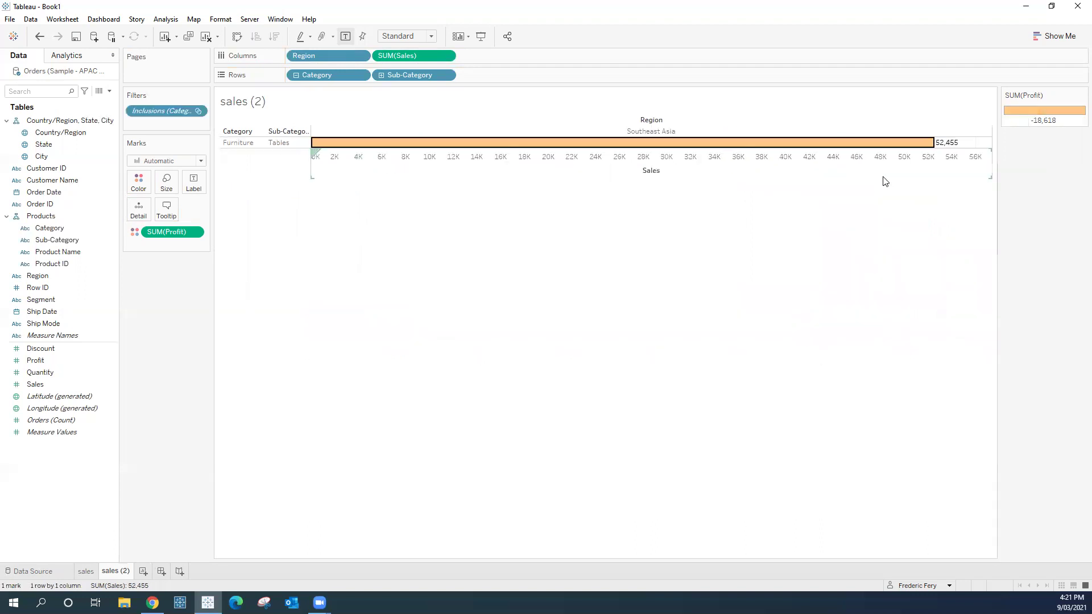
pyautogui.click(380, 75)
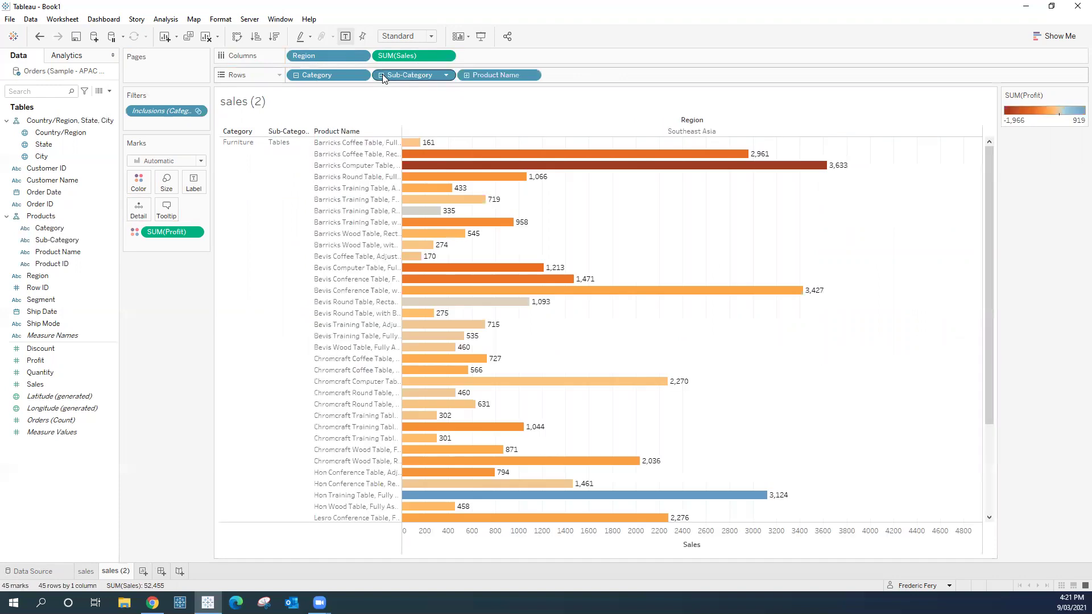
# Step: Sort the products in descending order of Sales and rename the worksheet to SE tables
pyautogui.click(275, 38)
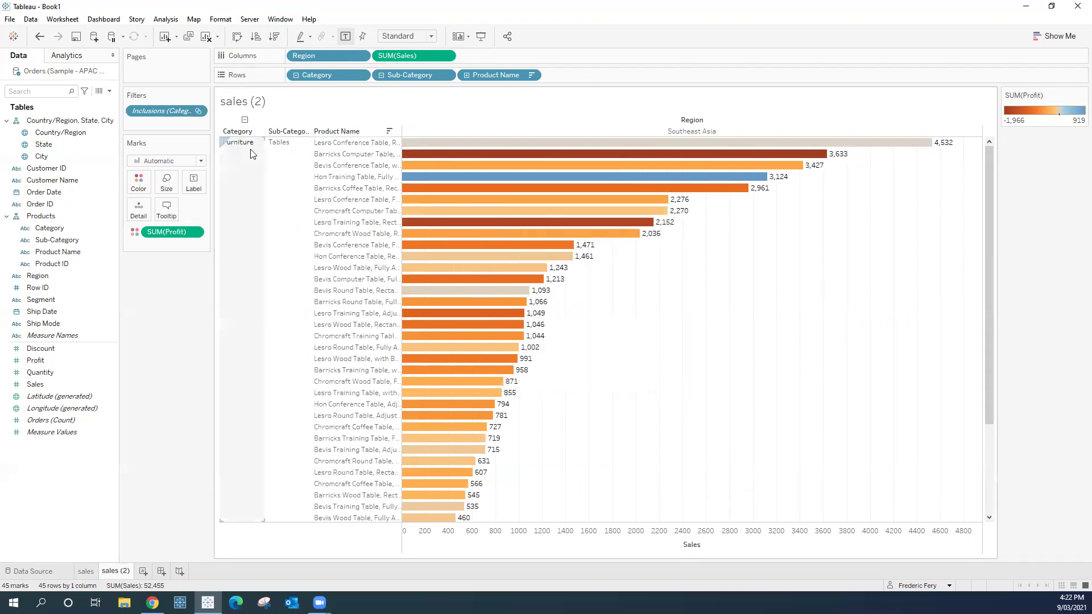
pyautogui.doubleClick(120, 573)
pyautogui.write('SE ta')
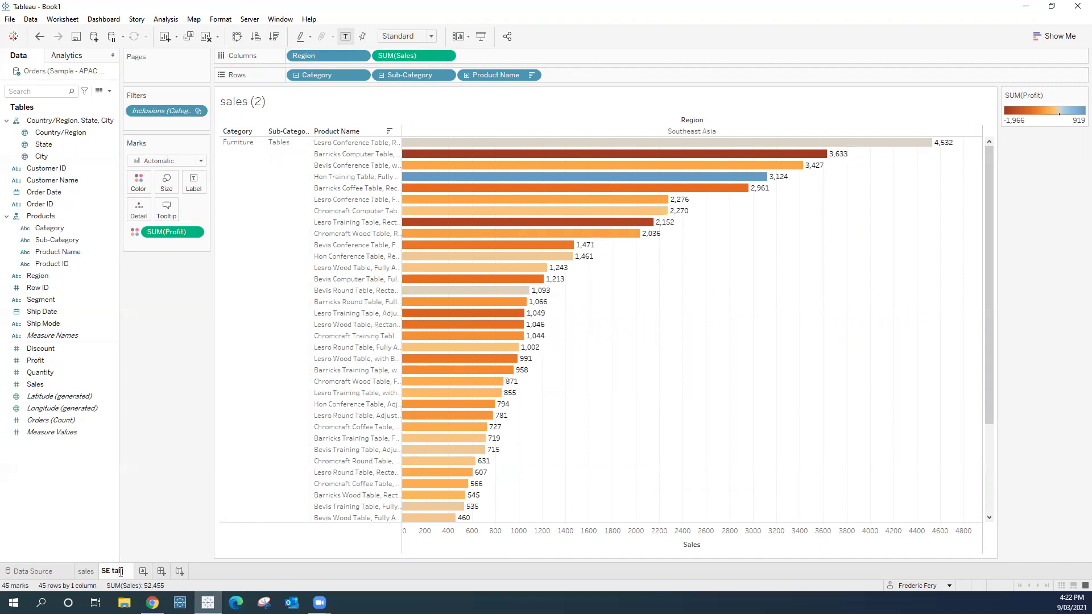
pyautogui.write('bles')
pyautogui.press('Return')
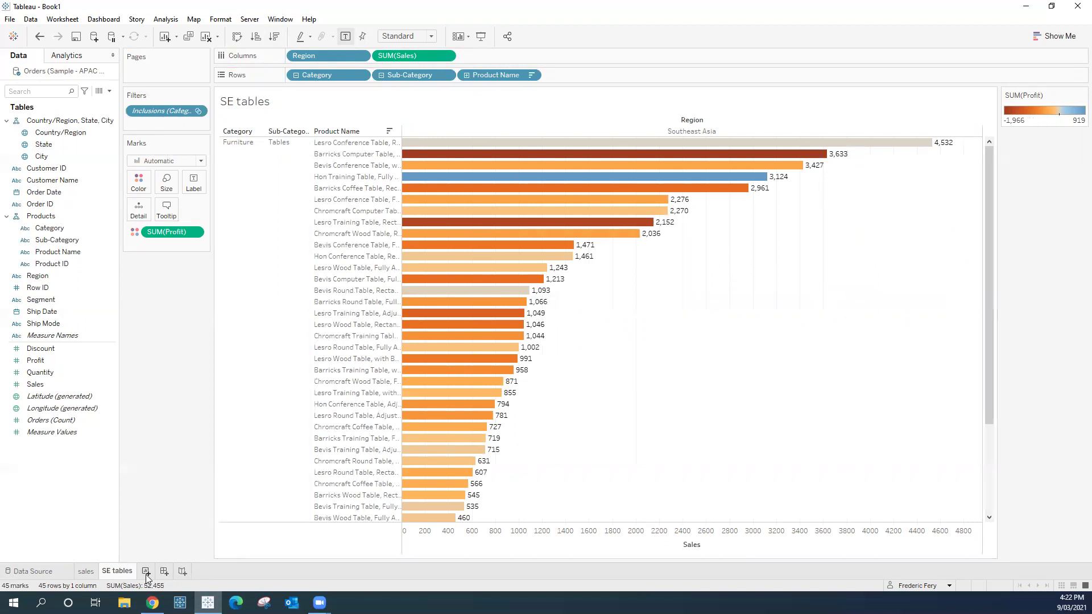
# Step: On a new worksheet, build a line chart of Sales by continuous month of Order Date
pyautogui.click(146, 574)
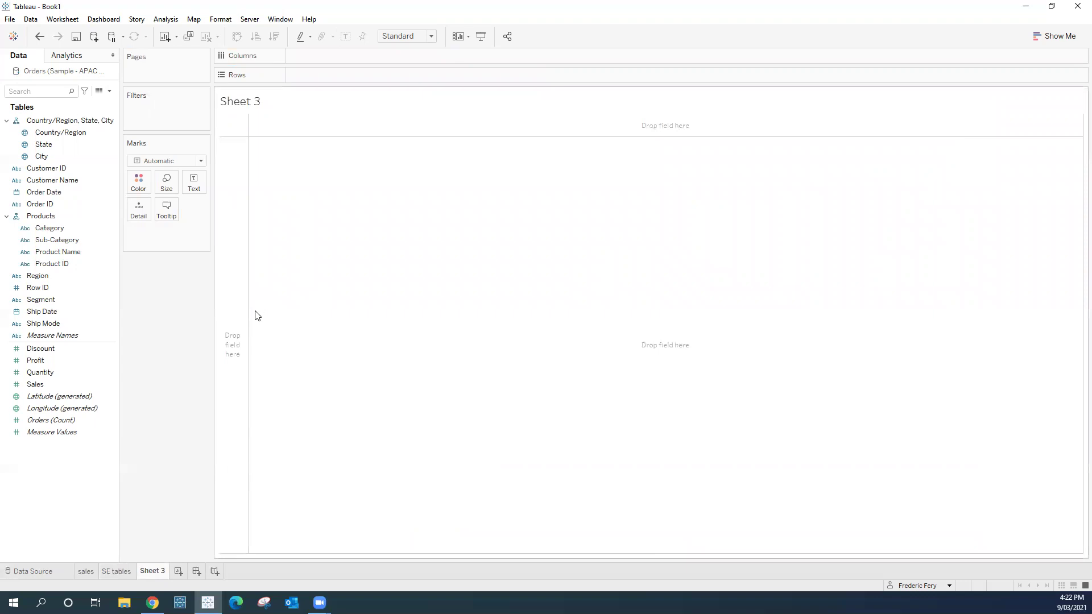
pyautogui.doubleClick(41, 389)
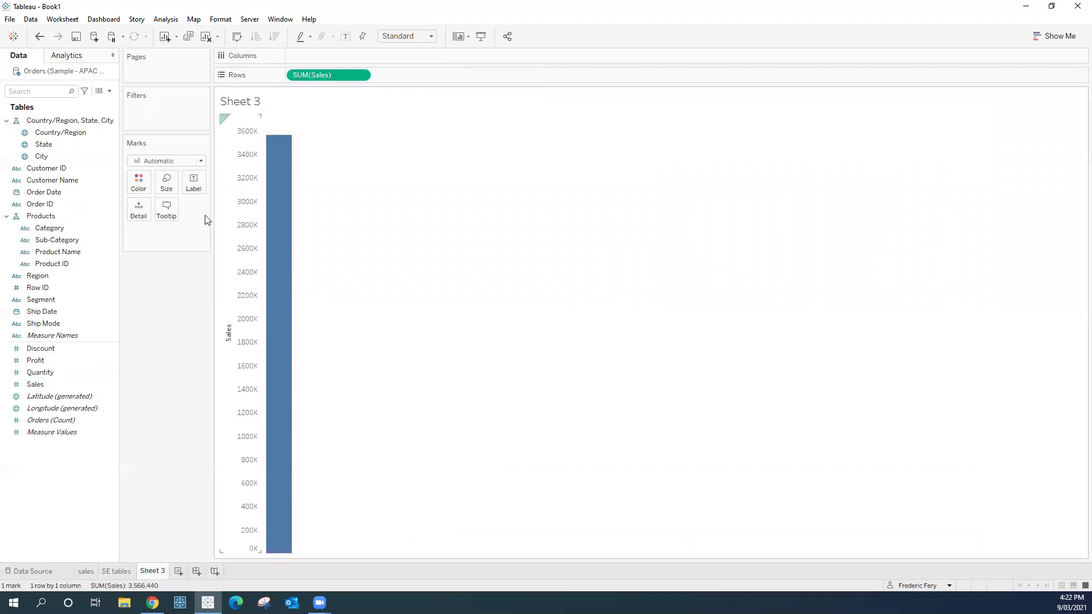
pyautogui.doubleClick(49, 193)
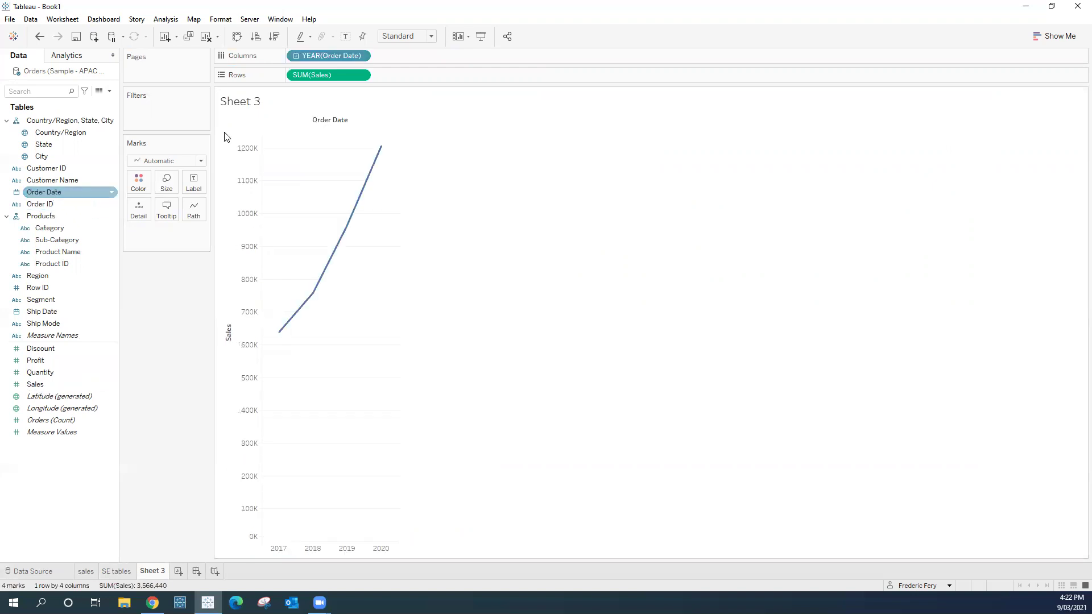
pyautogui.click(361, 56)
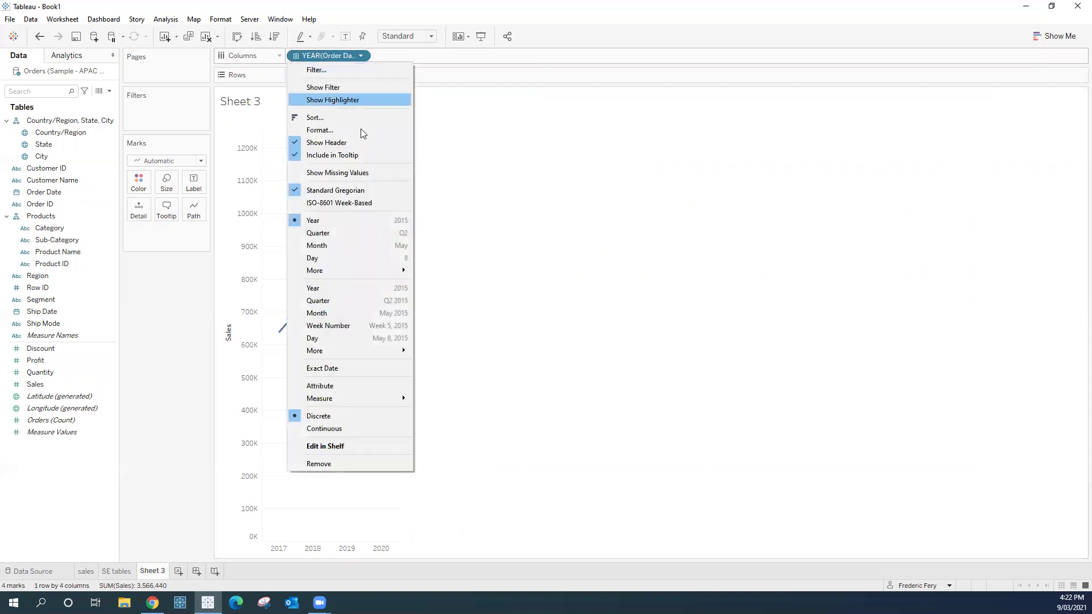
pyautogui.click(330, 314)
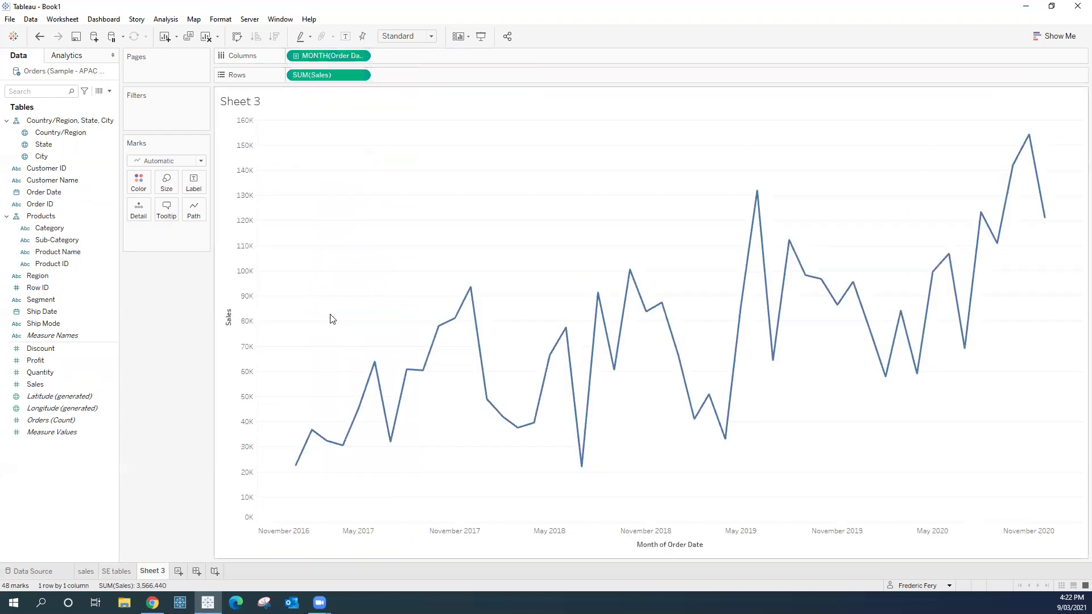
# Step: Drill the Order Date axis down to week and day, and set it back to continuous month
pyautogui.click(296, 58)
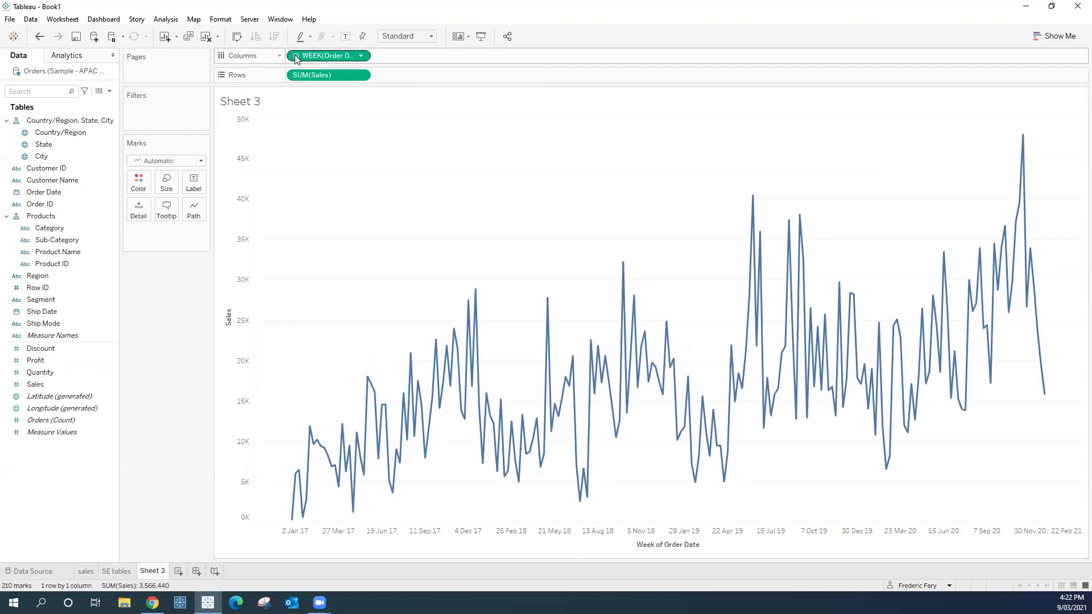
pyautogui.click(296, 58)
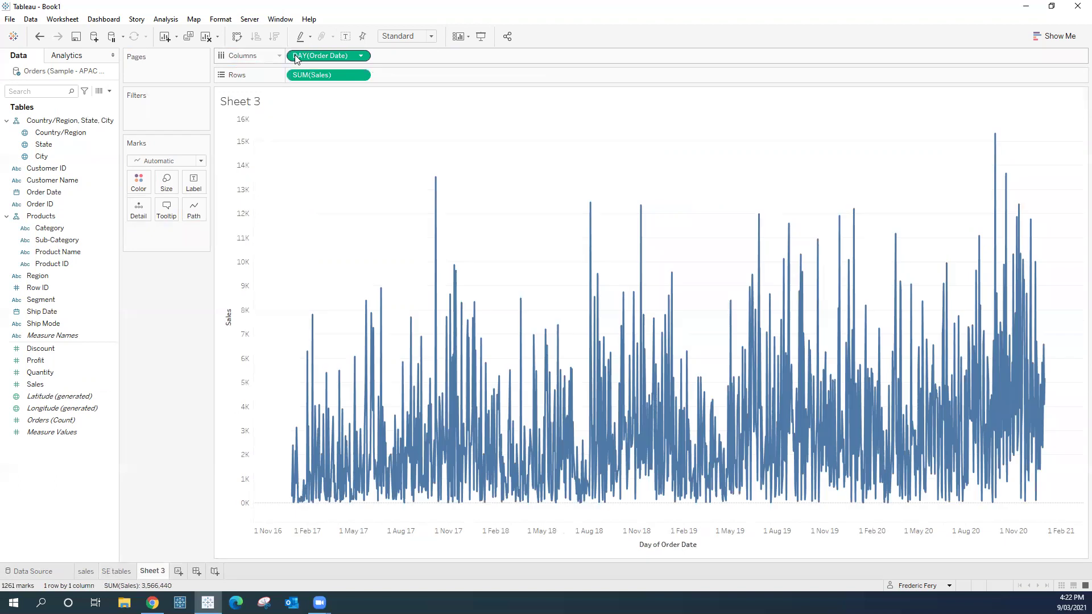
pyautogui.click(362, 56)
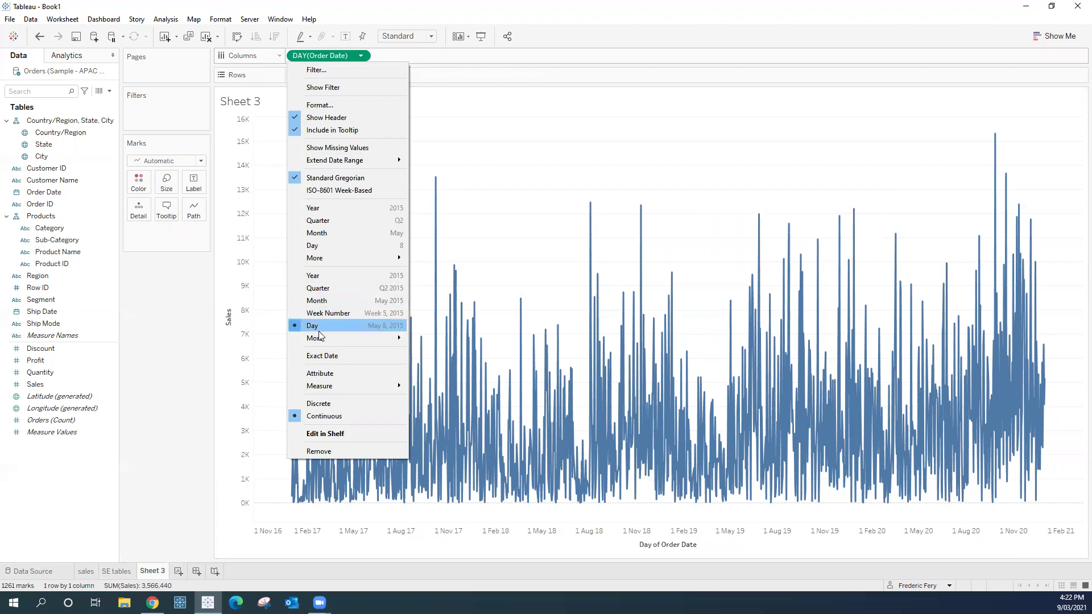
pyautogui.moveTo(406, 339)
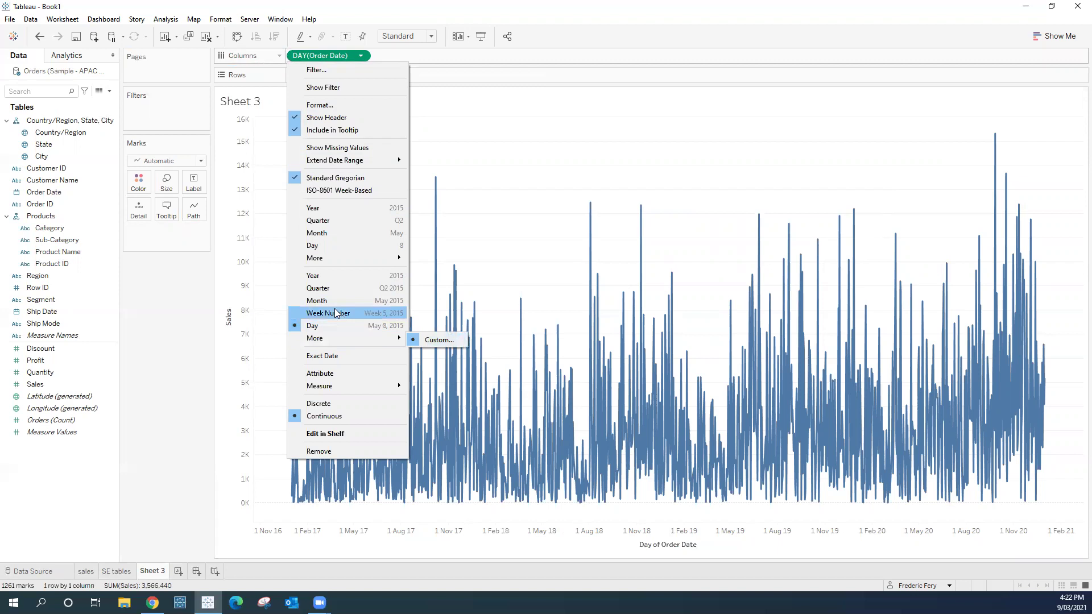
pyautogui.click(319, 301)
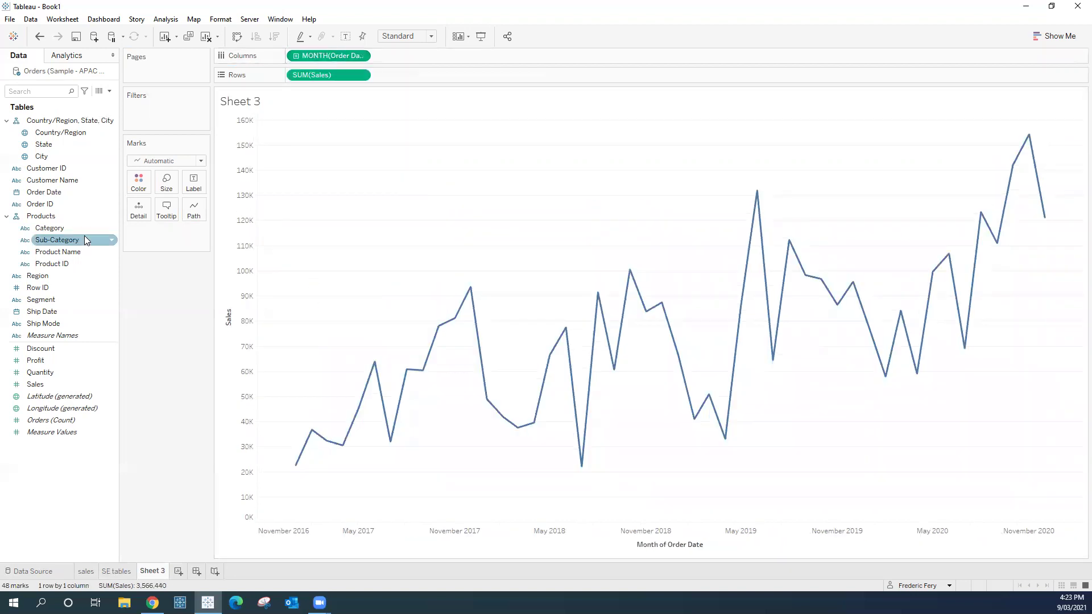
# Step: Break the monthly Sales line into separately colored lines by Category
pyautogui.click(52, 230)
pyautogui.doubleClick(51, 230)
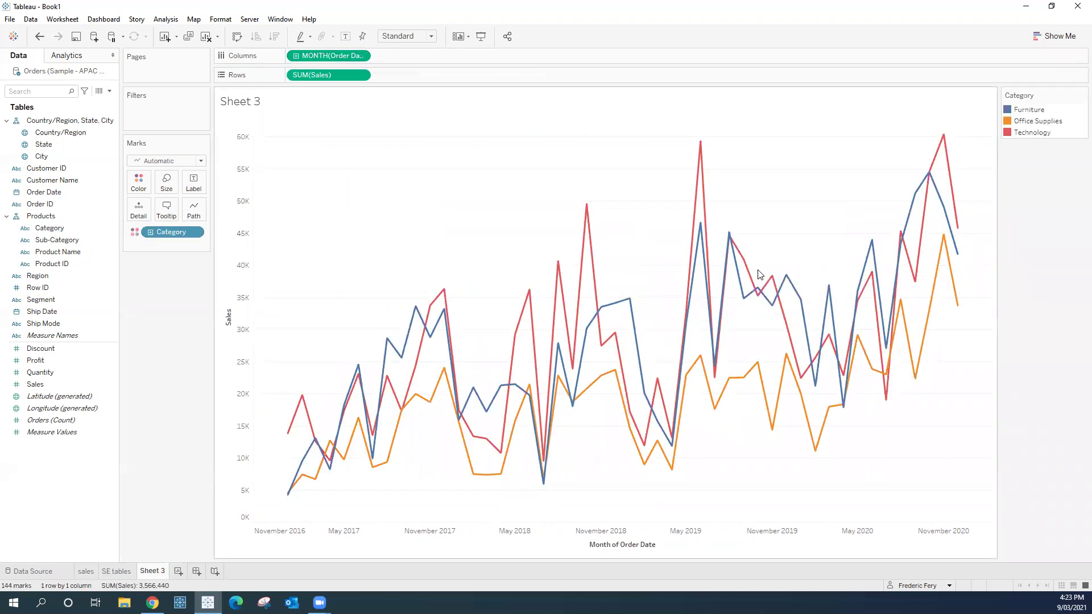
# Step: Highlight the Technology, Office Supplies and Furniture lines one after another to examine each, and clear the highlighting
pyautogui.click(1032, 133)
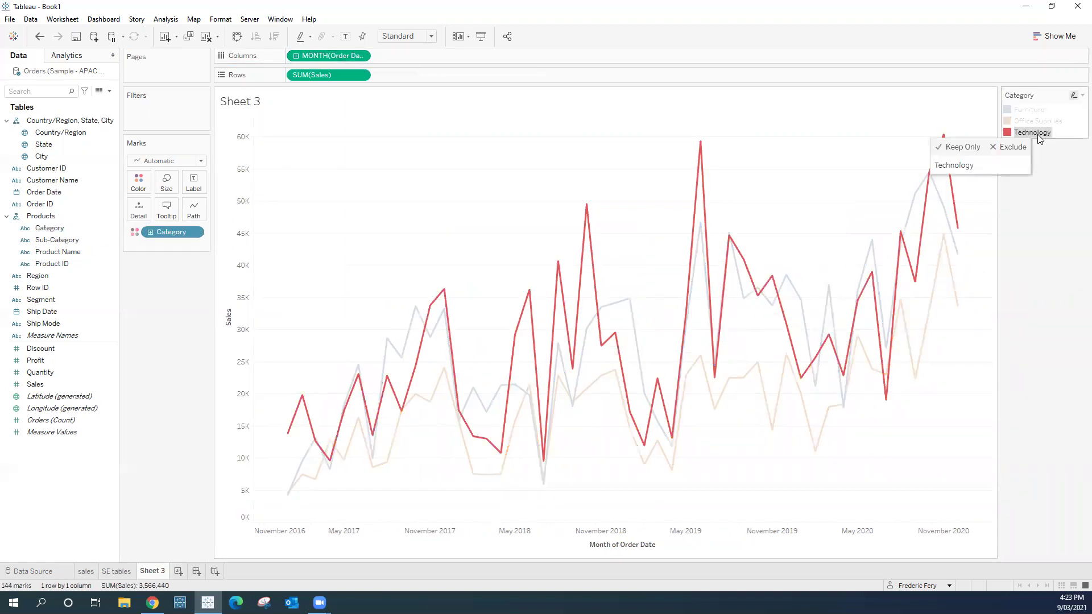
pyautogui.click(1038, 134)
pyautogui.click(1032, 122)
pyautogui.click(1032, 122)
pyautogui.click(1029, 112)
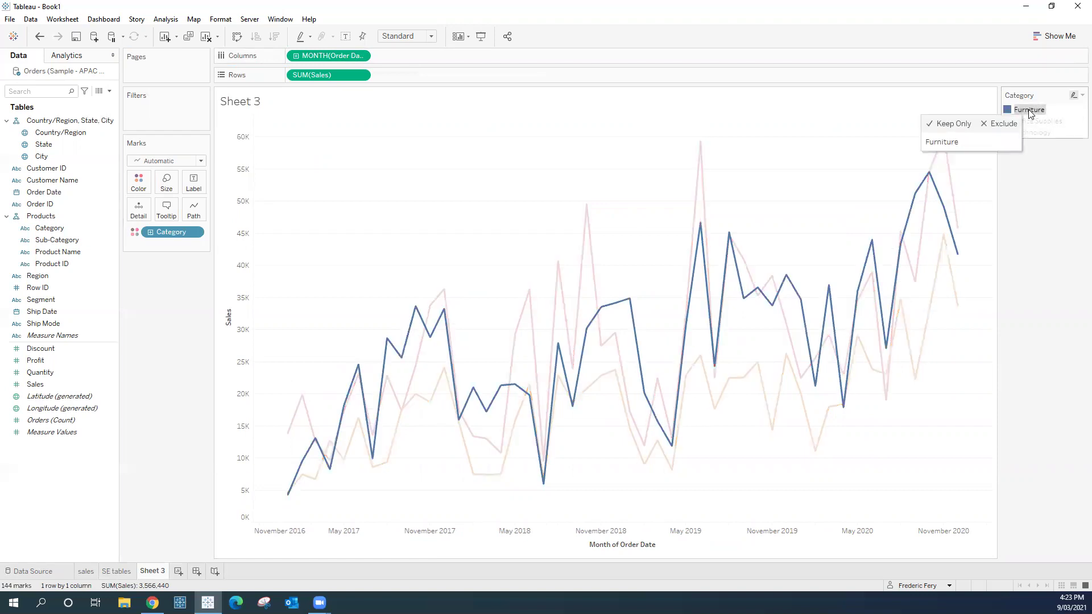
pyautogui.click(1029, 111)
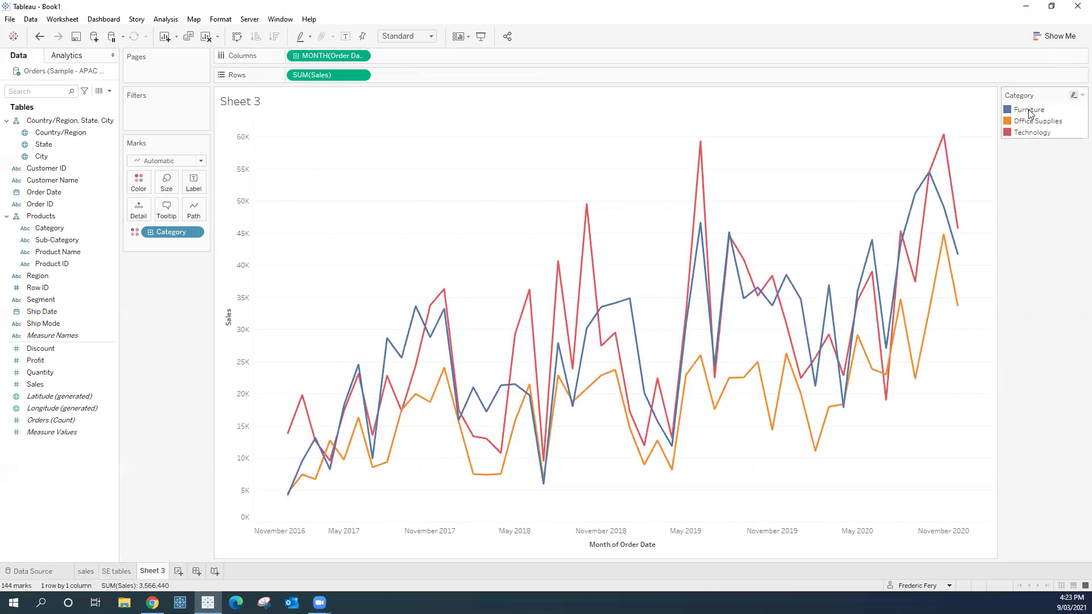
# Step: Add a forecast to the monthly Sales lines by Category
pyautogui.click(67, 56)
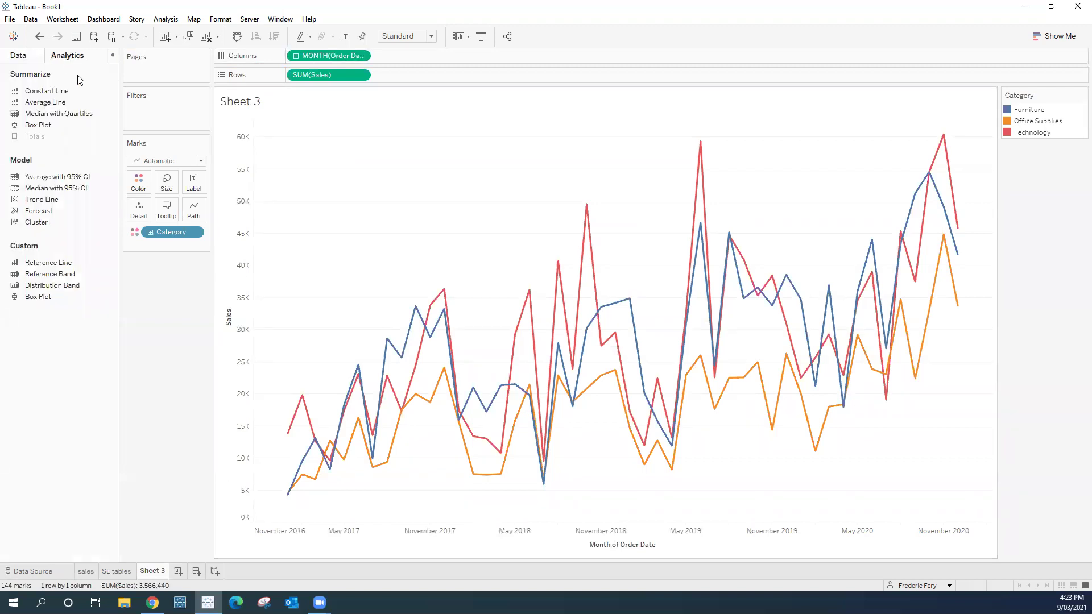
pyautogui.moveTo(34, 223); pyautogui.dragTo(325, 138)
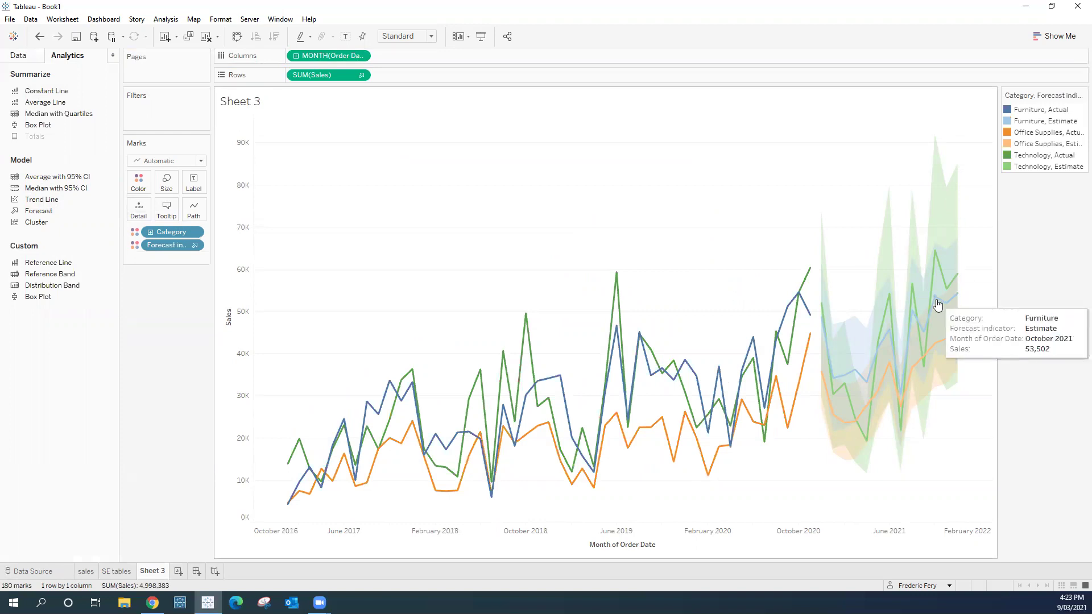
pyautogui.moveTo(939, 289)
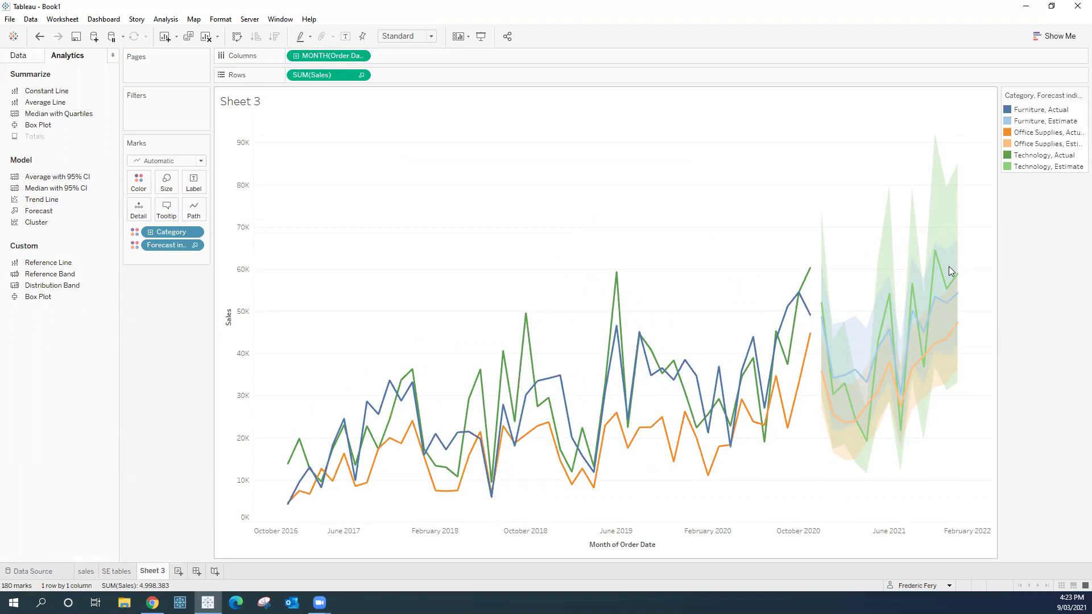
# Step: Set the forecast length to exactly 2 years in the forecast options
pyautogui.rightClick(948, 268)
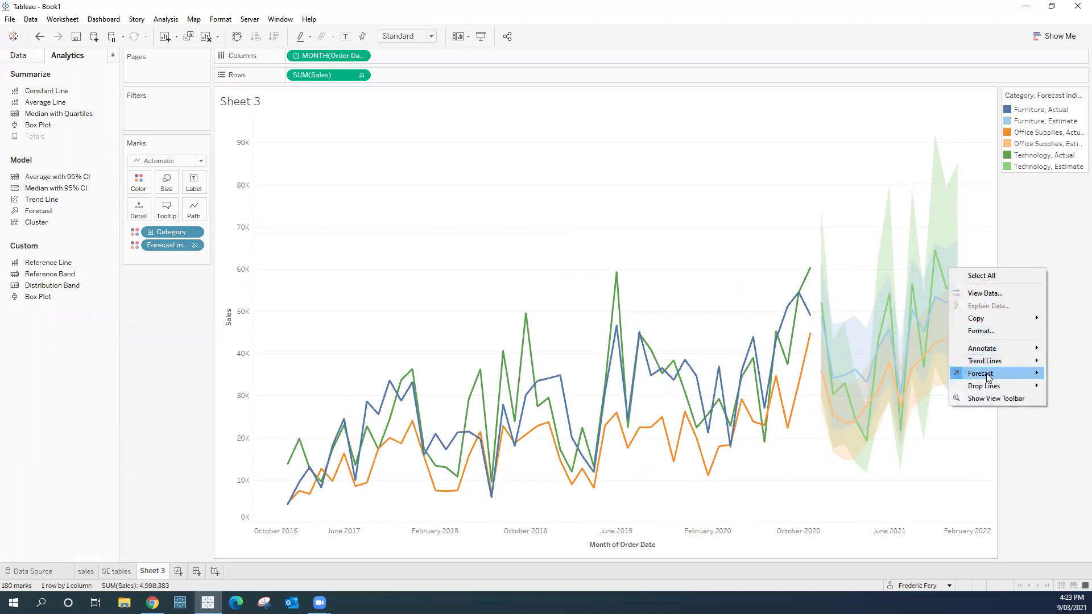
pyautogui.moveTo(981, 375)
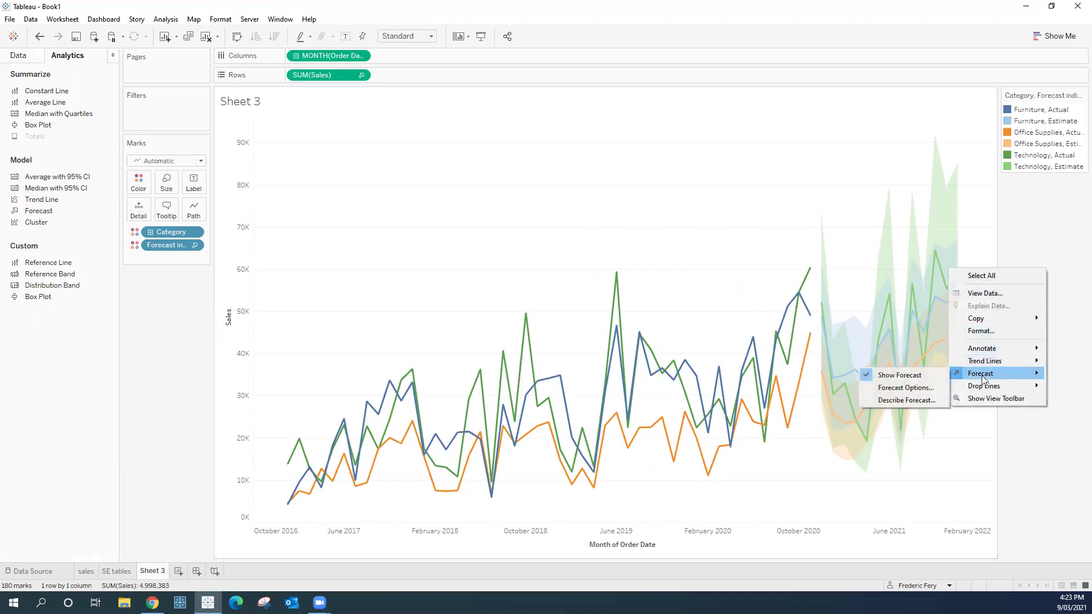
pyautogui.click(912, 389)
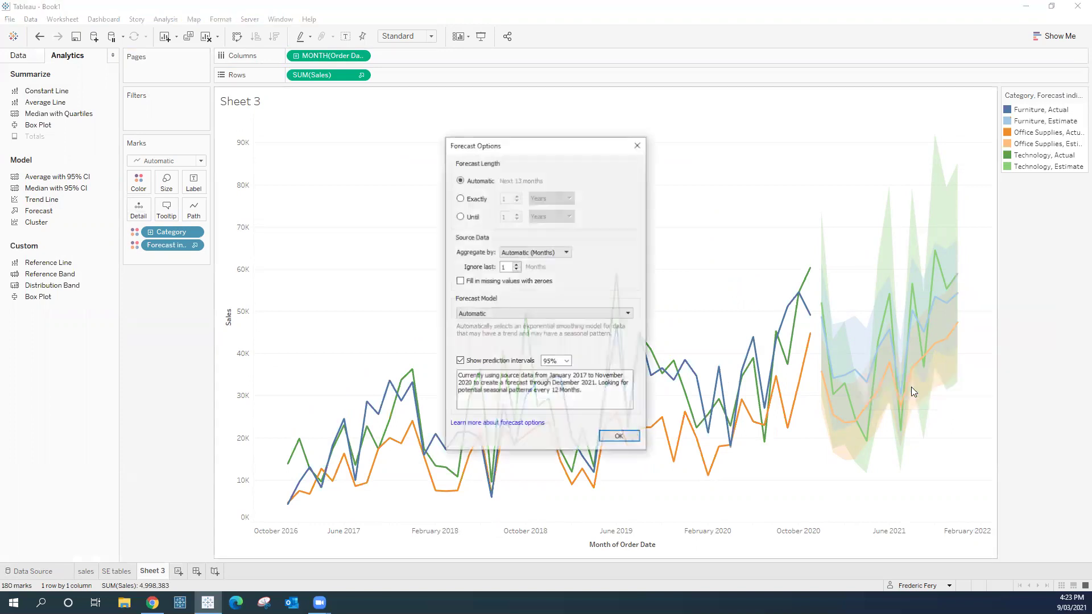
pyautogui.click(460, 199)
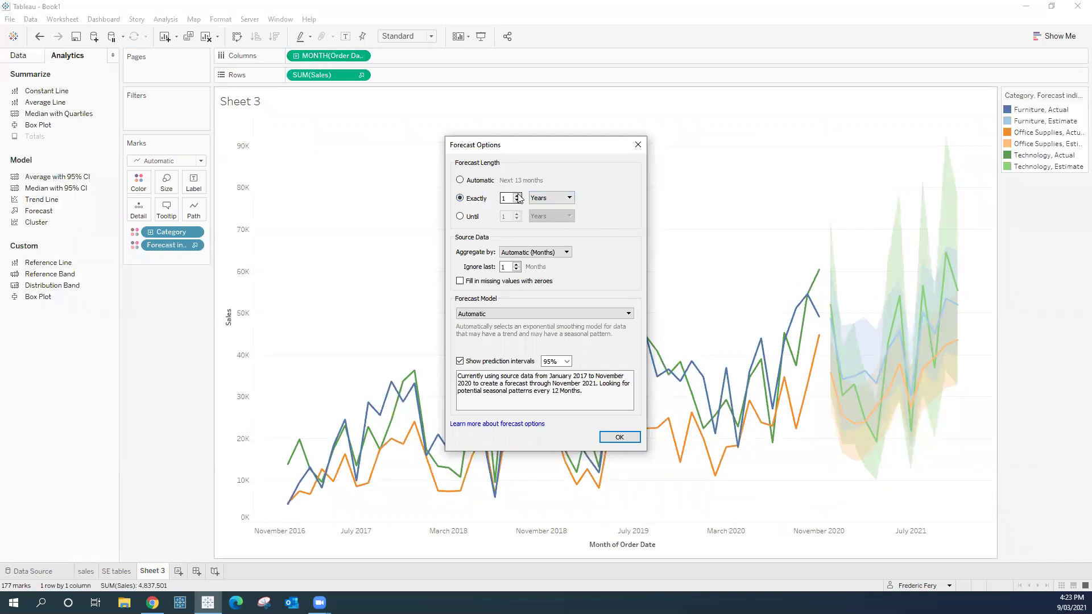
pyautogui.click(518, 195)
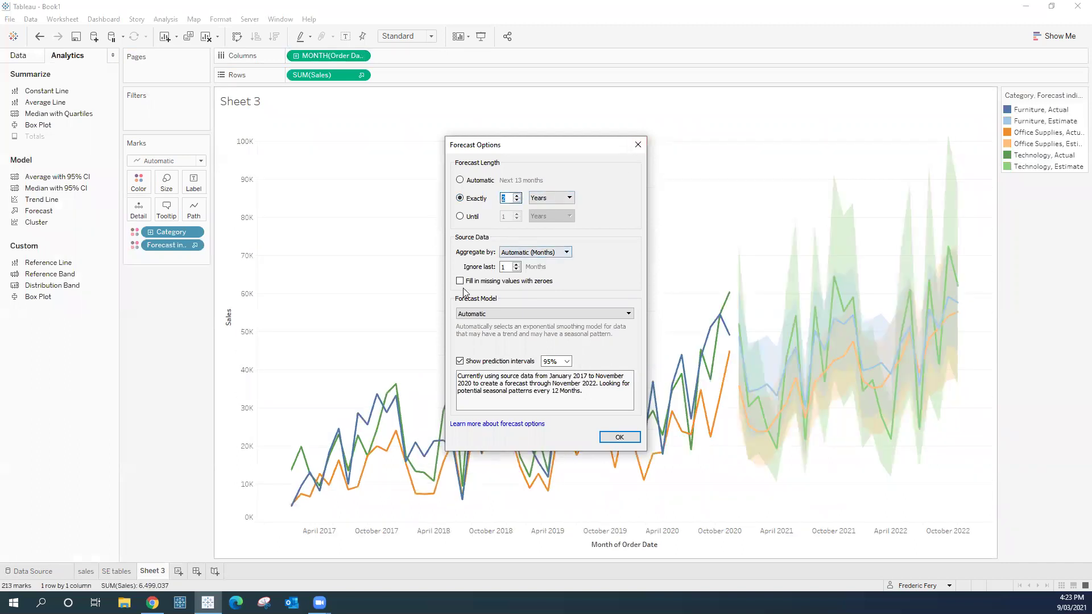
pyautogui.click(637, 145)
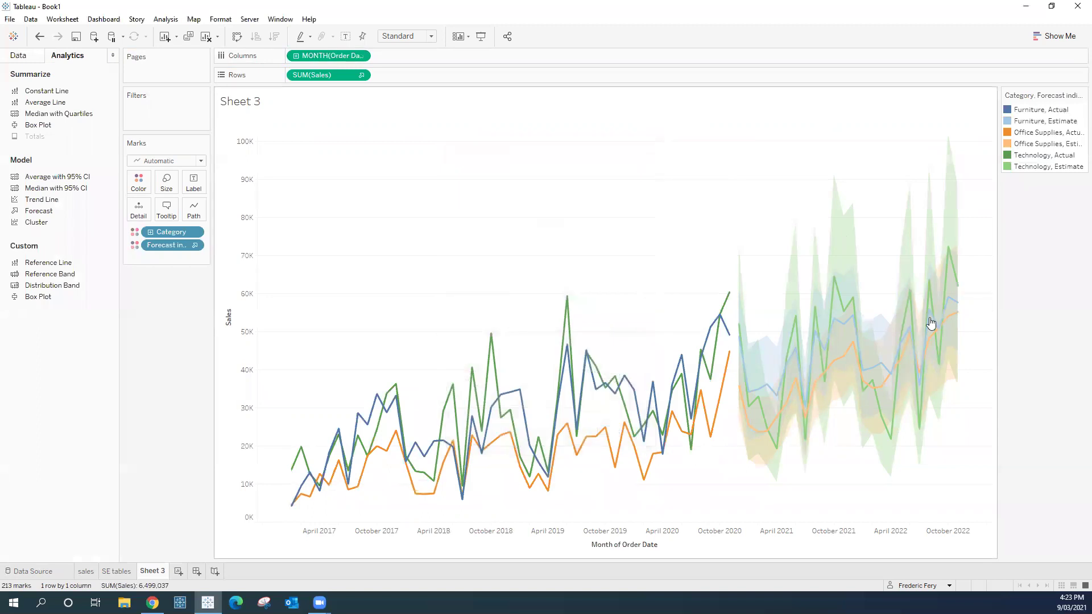
# Step: Review the forecast options, and read the summary and model details that describe the forecast
pyautogui.rightClick(950, 342)
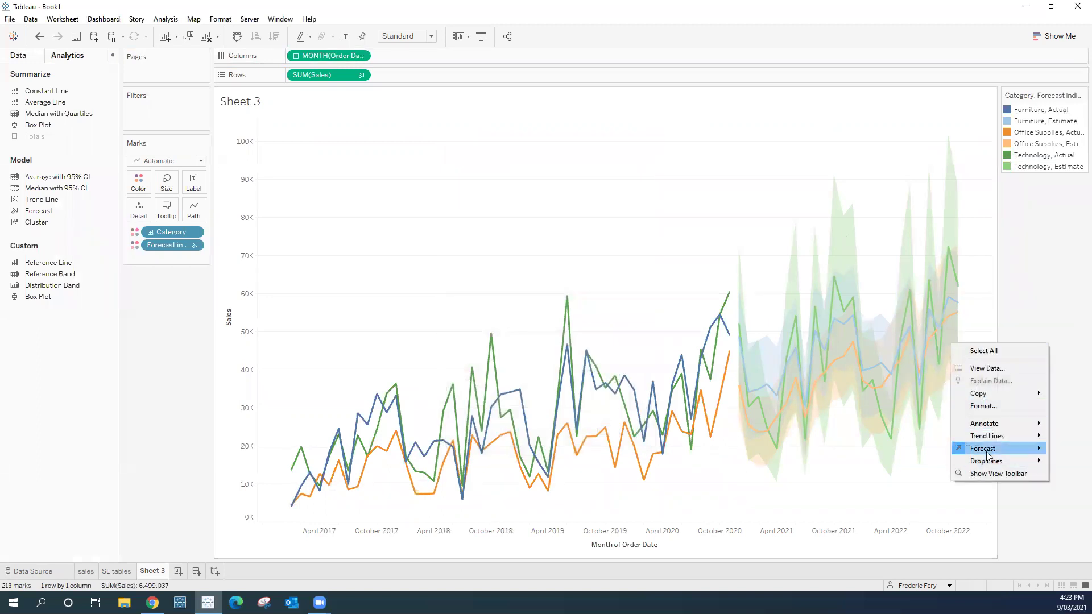
pyautogui.moveTo(986, 455)
pyautogui.click(909, 462)
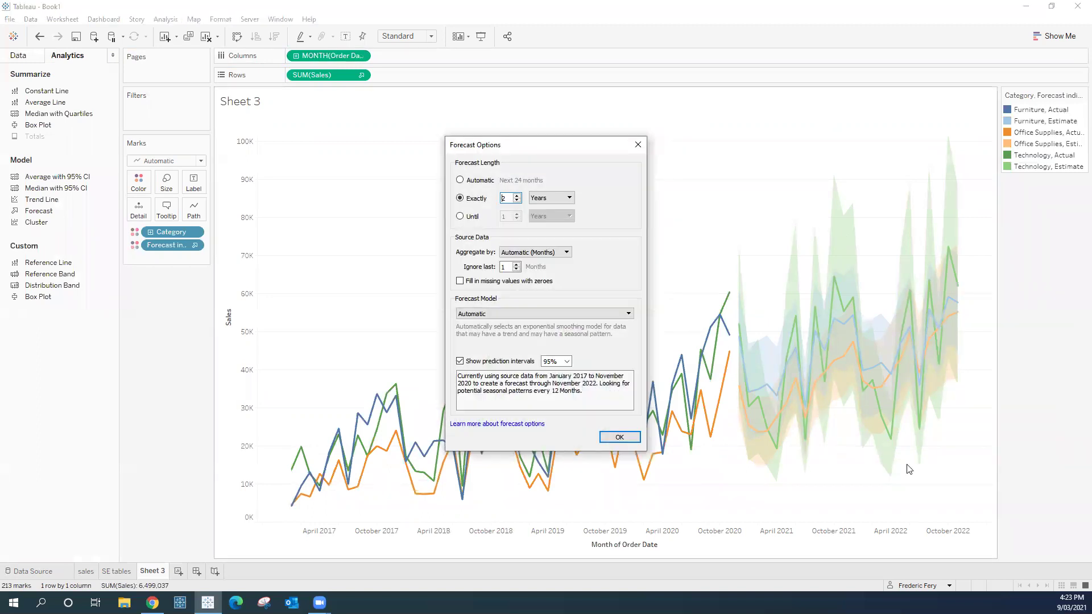
pyautogui.click(637, 145)
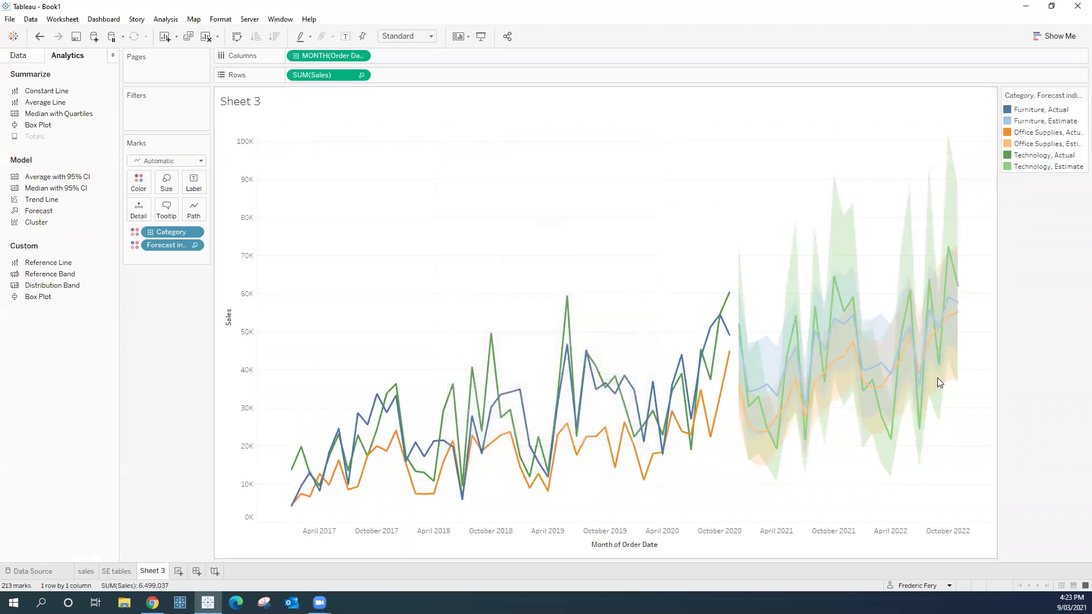
pyautogui.rightClick(937, 378)
pyautogui.moveTo(979, 484)
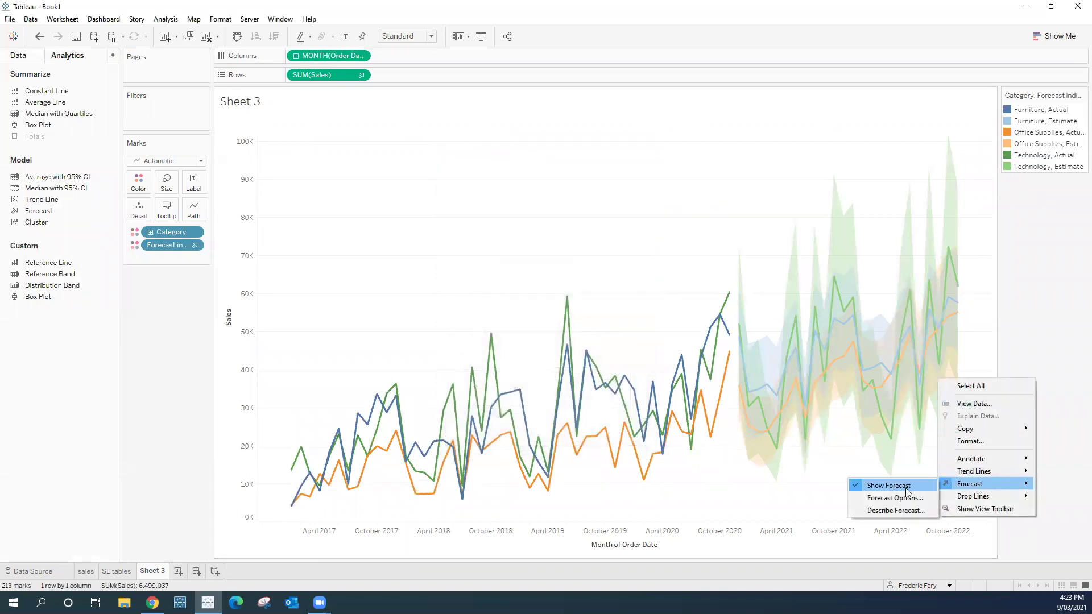
pyautogui.click(889, 510)
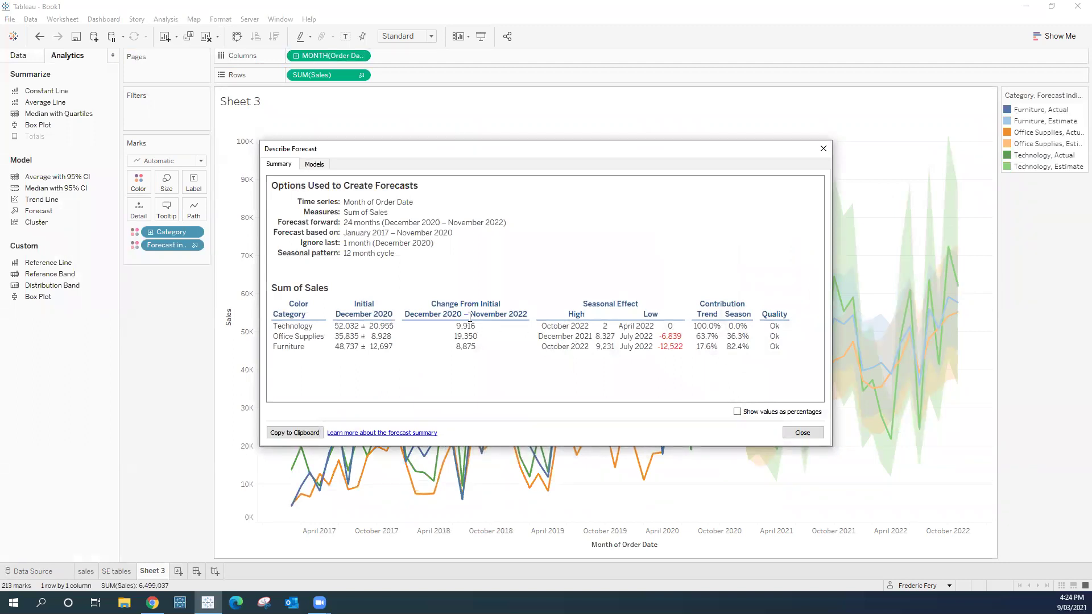
pyautogui.click(315, 166)
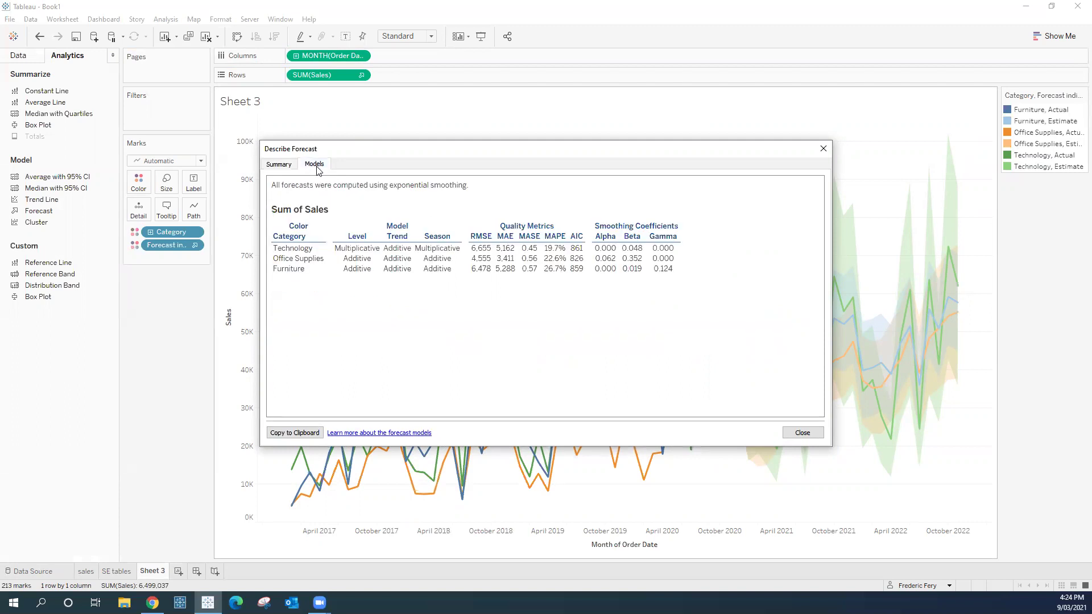
pyautogui.click(822, 149)
# Step: Rename the worksheet as "sales trend"
pyautogui.doubleClick(158, 570)
pyautogui.write('sales trend')
pyautogui.press('Return')
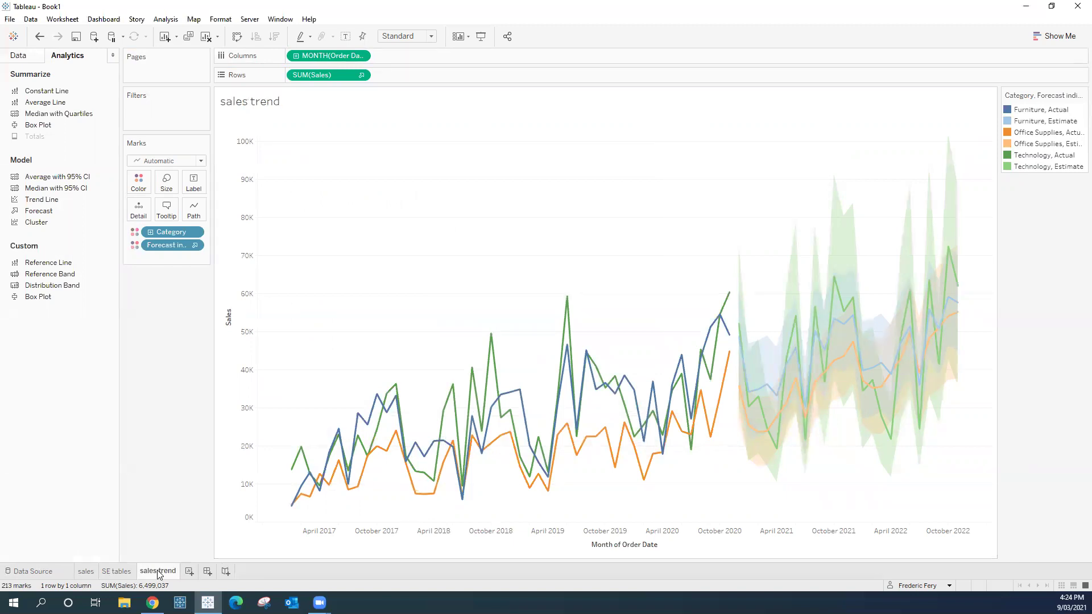
# Step: On a new worksheet, build a map with one mark for each Country/Region
pyautogui.click(188, 571)
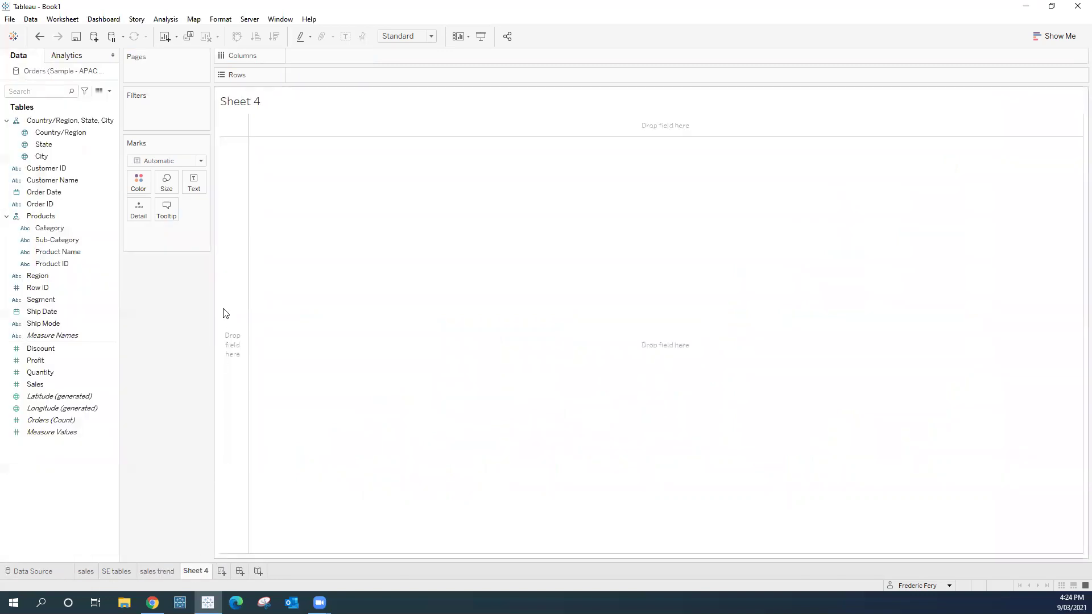
pyautogui.click(54, 135)
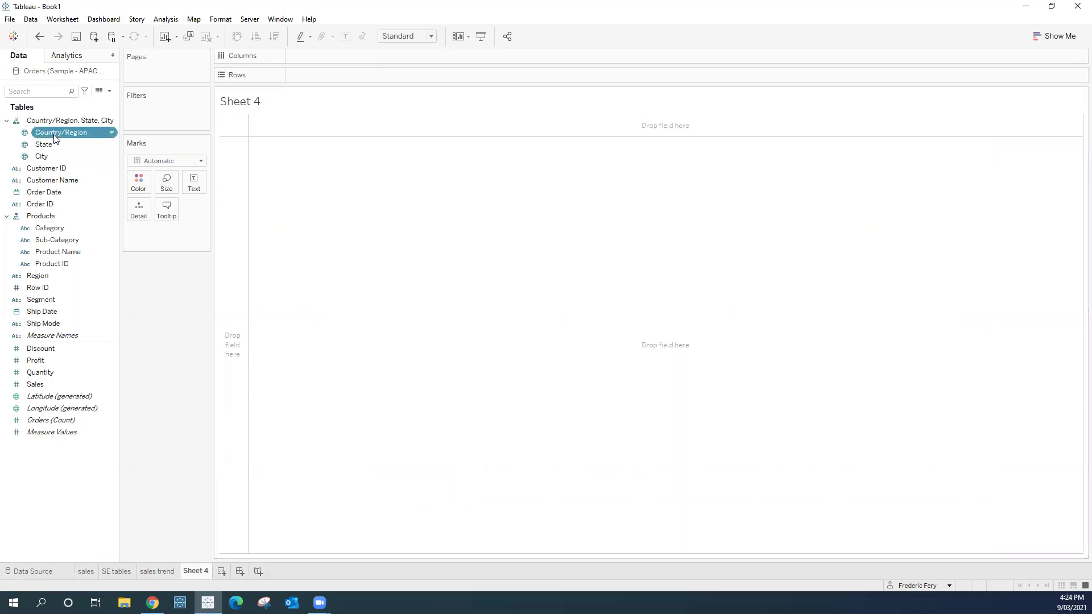
pyautogui.doubleClick(54, 134)
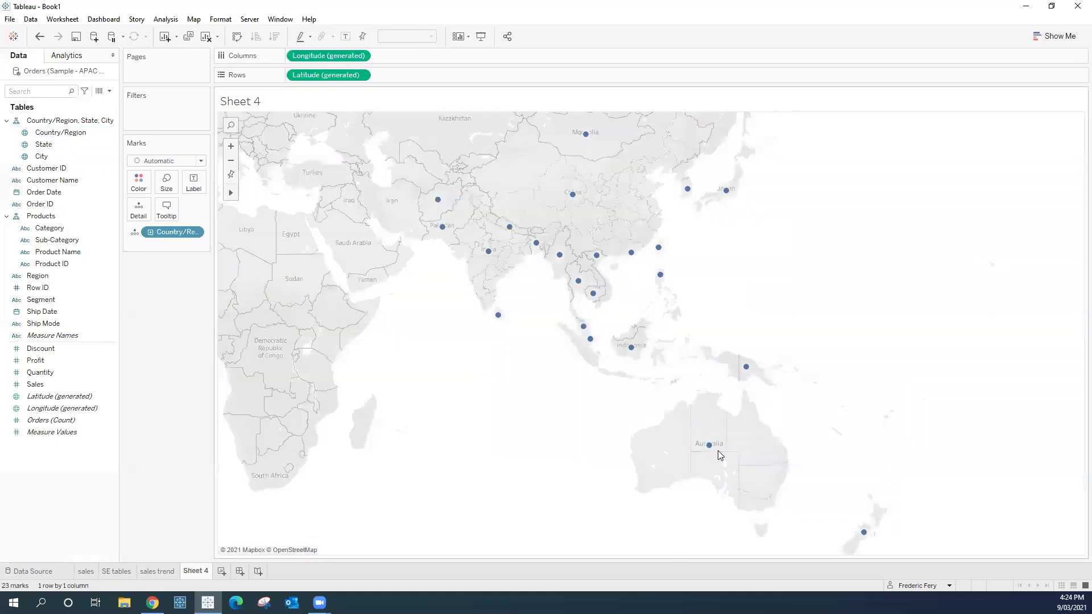
pyautogui.moveTo(710, 447)
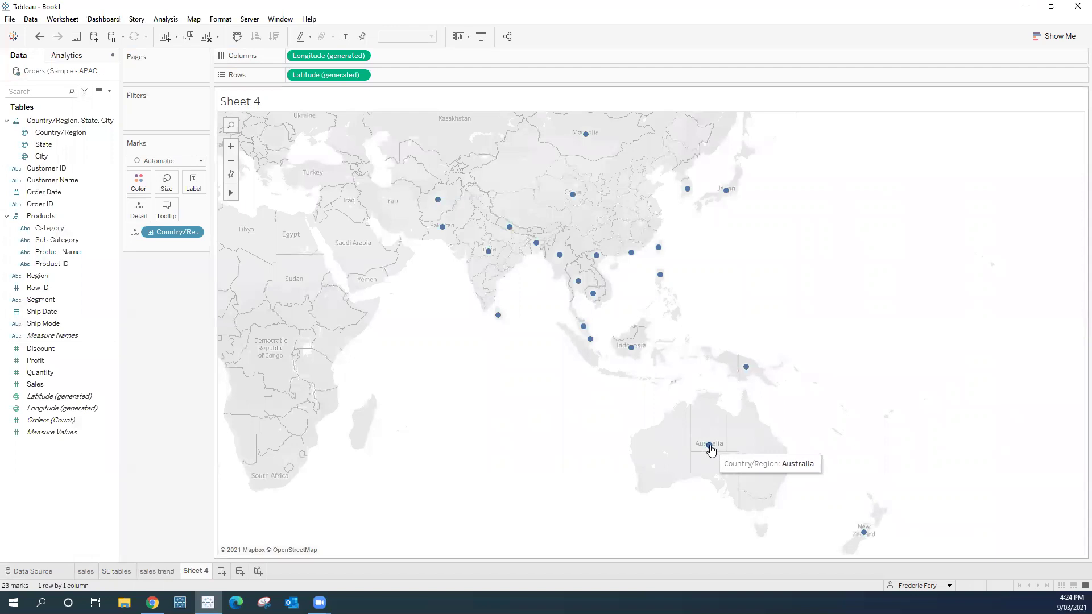
# Step: Size the country marks by Sales, and enlarge the overall mark size to about the middle of its range
pyautogui.doubleClick(35, 384)
pyautogui.moveTo(659, 447)
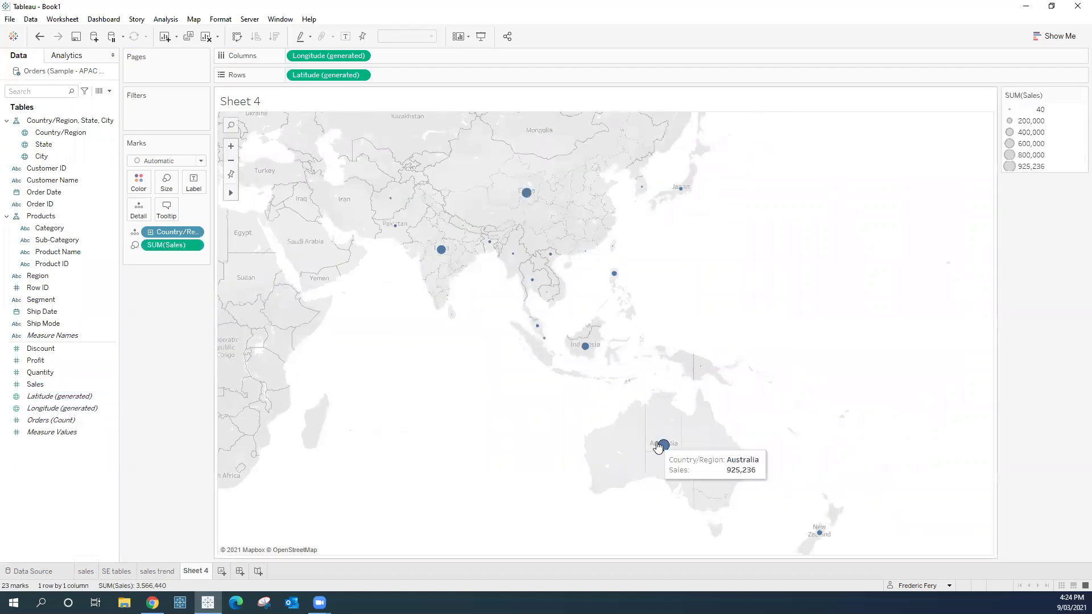
pyautogui.click(166, 182)
pyautogui.moveTo(190, 217); pyautogui.dragTo(208, 214)
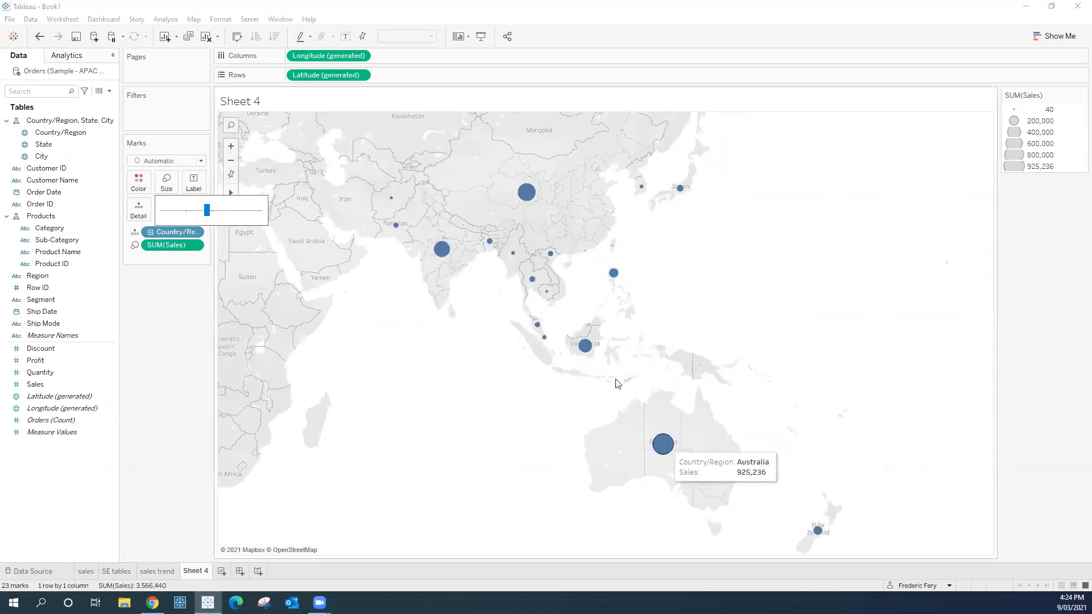
pyautogui.click(163, 369)
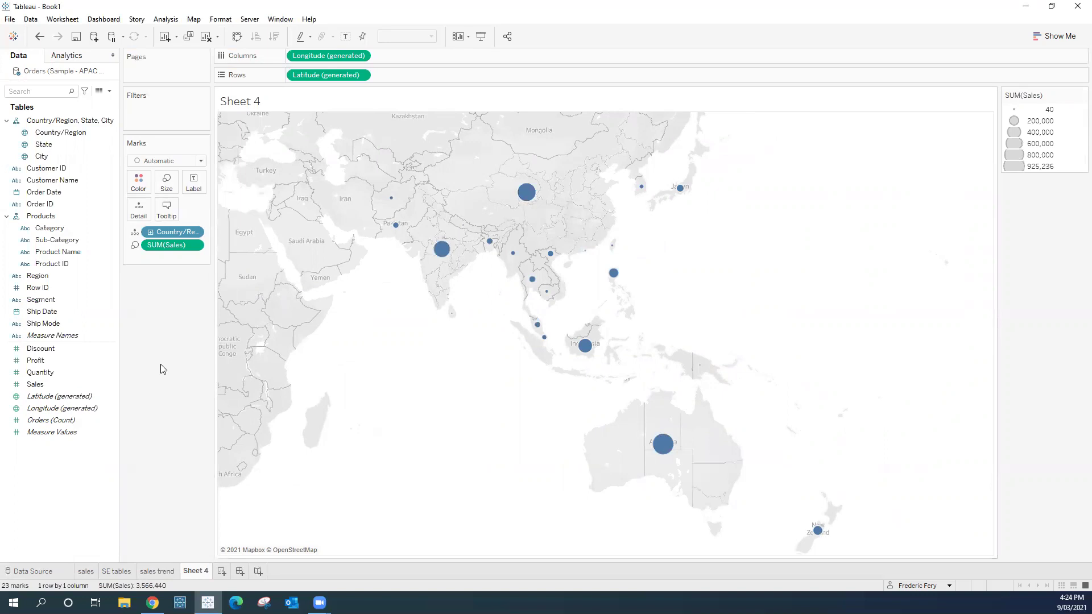
# Step: Color the country marks by Profit, and inspect the details of the Pakistan and Philippines marks
pyautogui.click(37, 362)
pyautogui.doubleClick(38, 361)
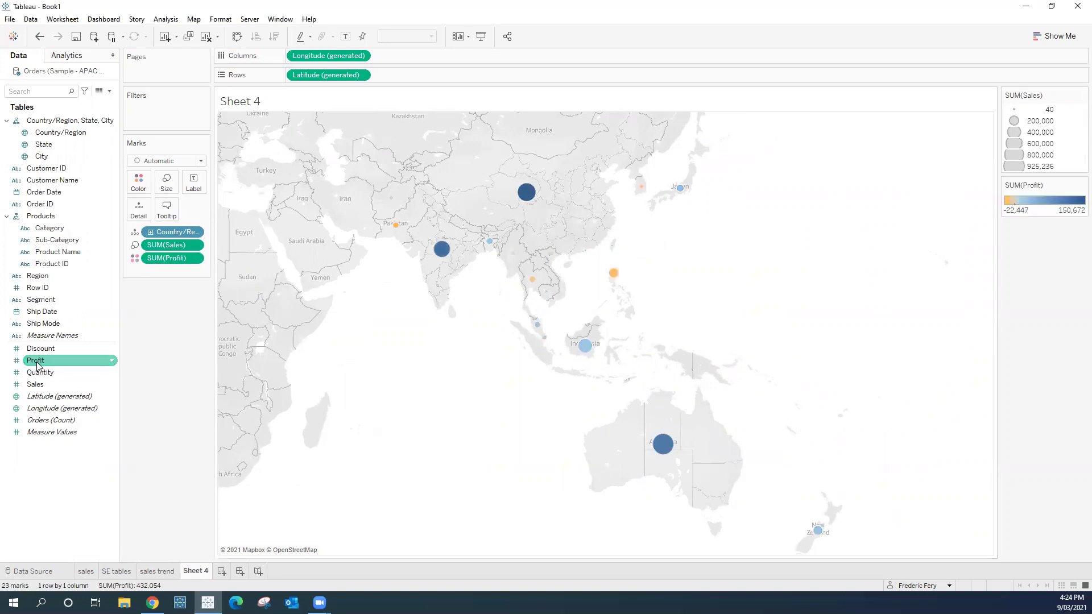
pyautogui.moveTo(391, 228)
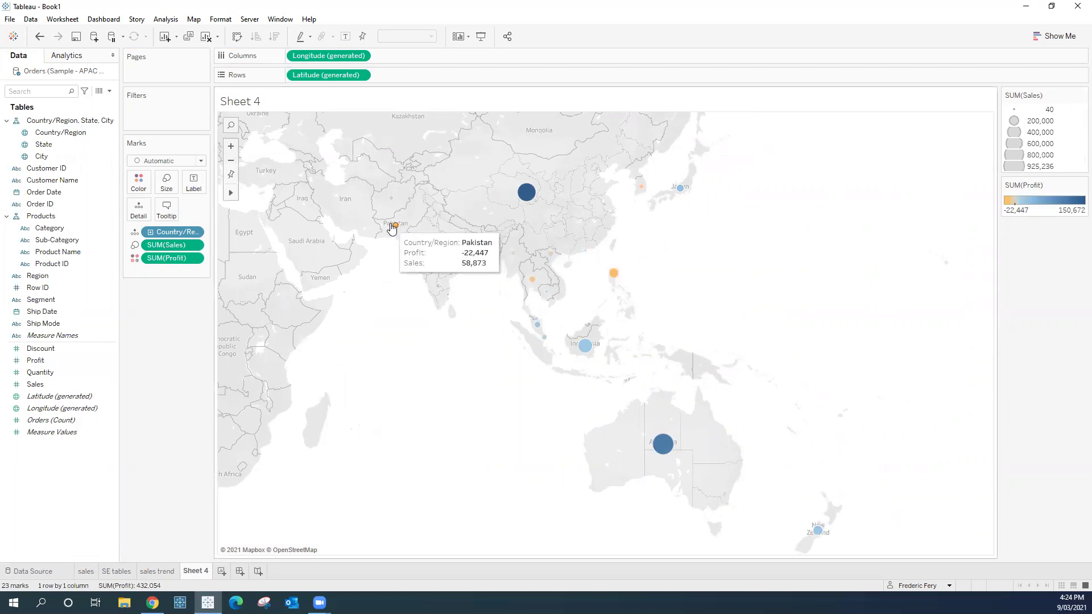
pyautogui.moveTo(619, 282)
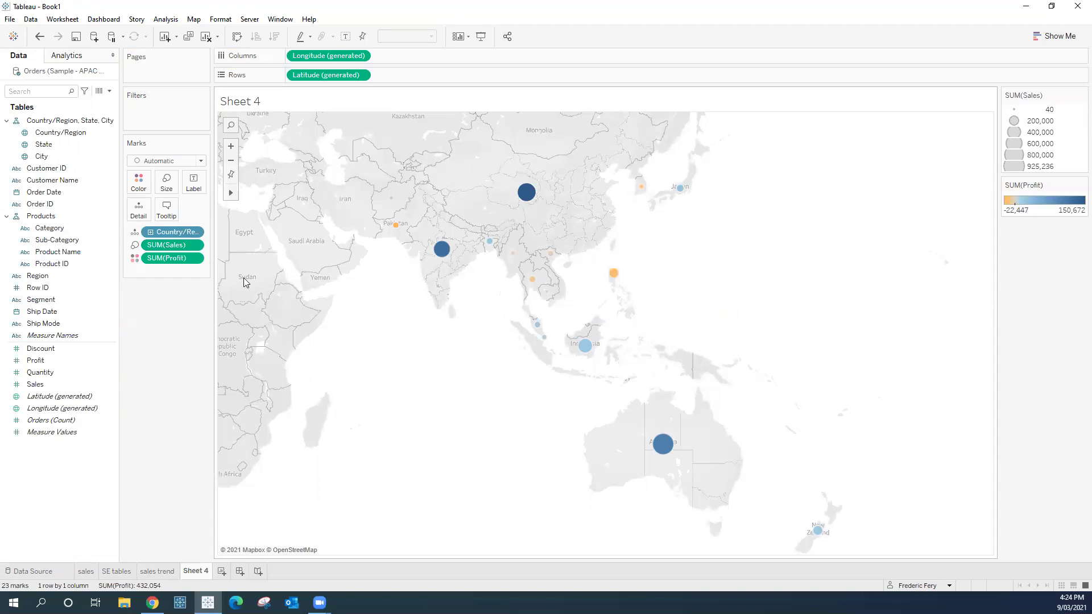
# Step: Drill the map down from country to state and city, roll it back up to country, and expand it to city again
pyautogui.click(151, 232)
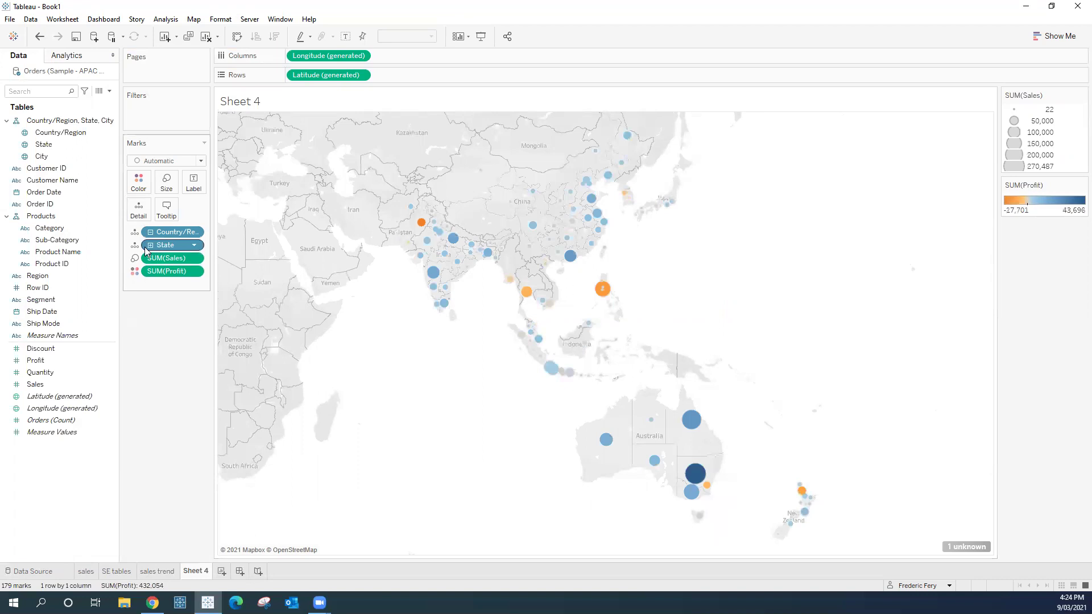
pyautogui.click(149, 246)
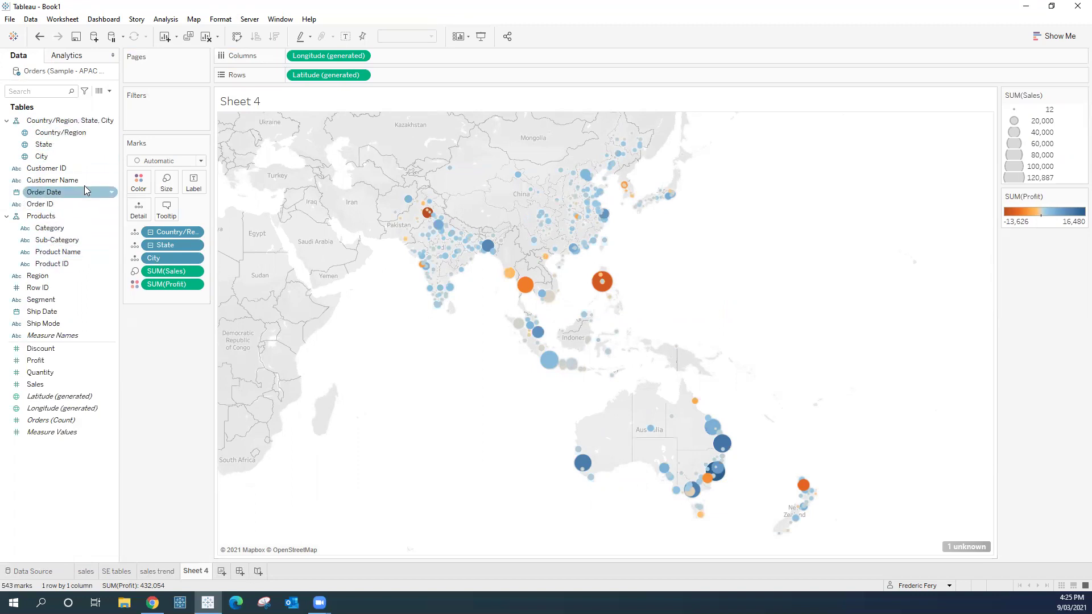
pyautogui.click(150, 245)
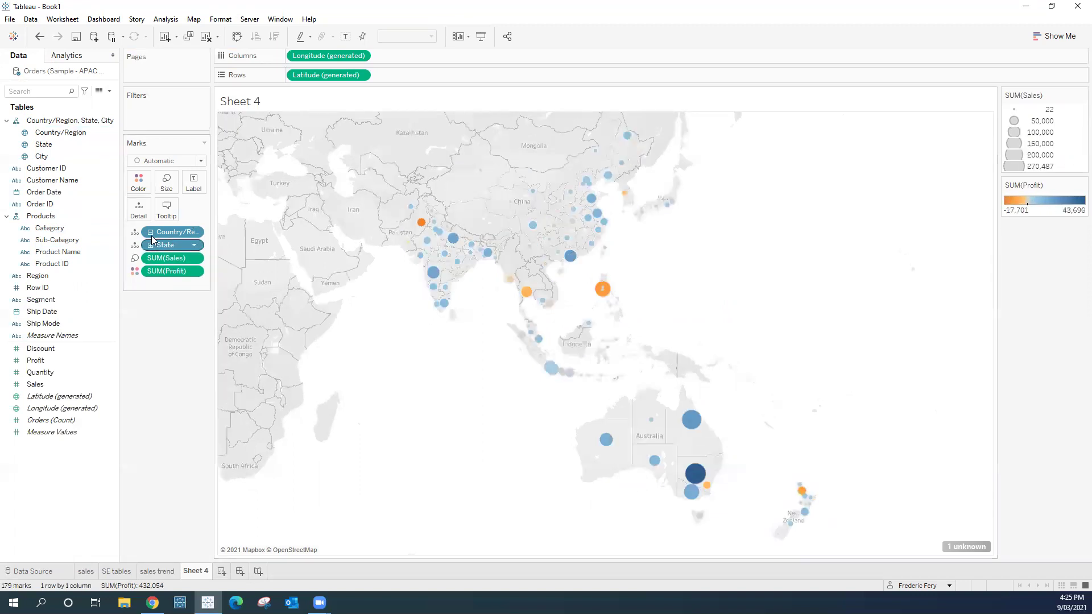
pyautogui.click(151, 232)
pyautogui.click(151, 232)
pyautogui.click(151, 245)
pyautogui.moveTo(607, 289)
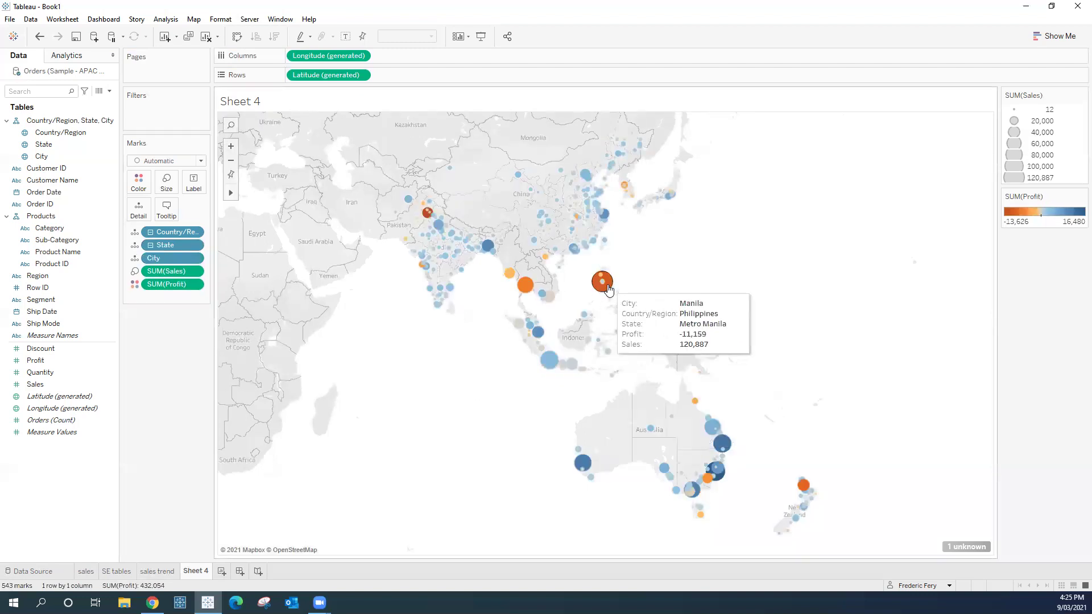
# Step: Try mark labels on the city-level map, and hide them again
pyautogui.click(199, 183)
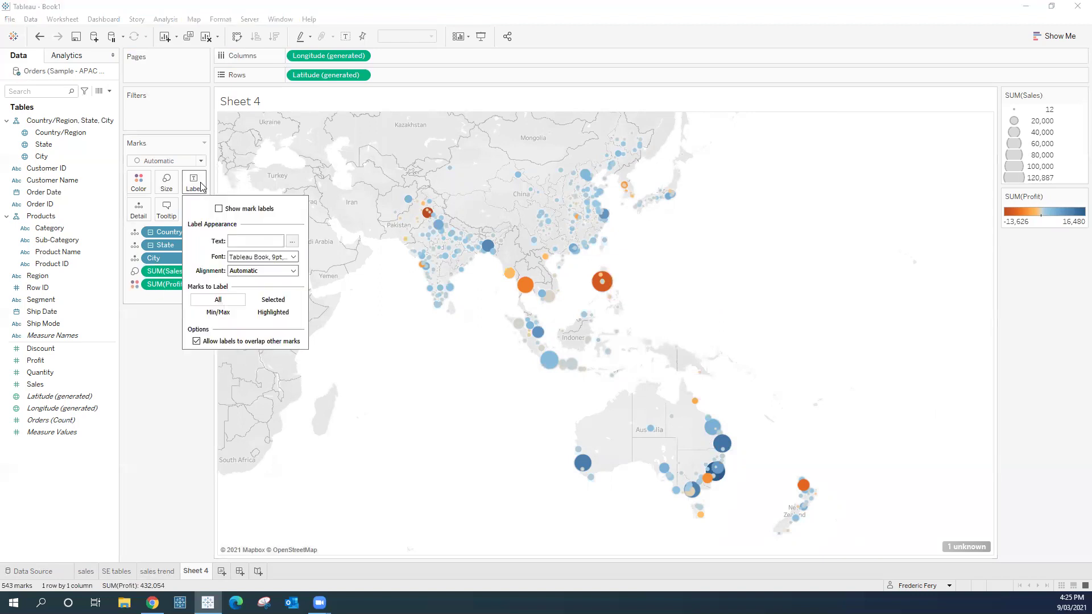
pyautogui.click(219, 209)
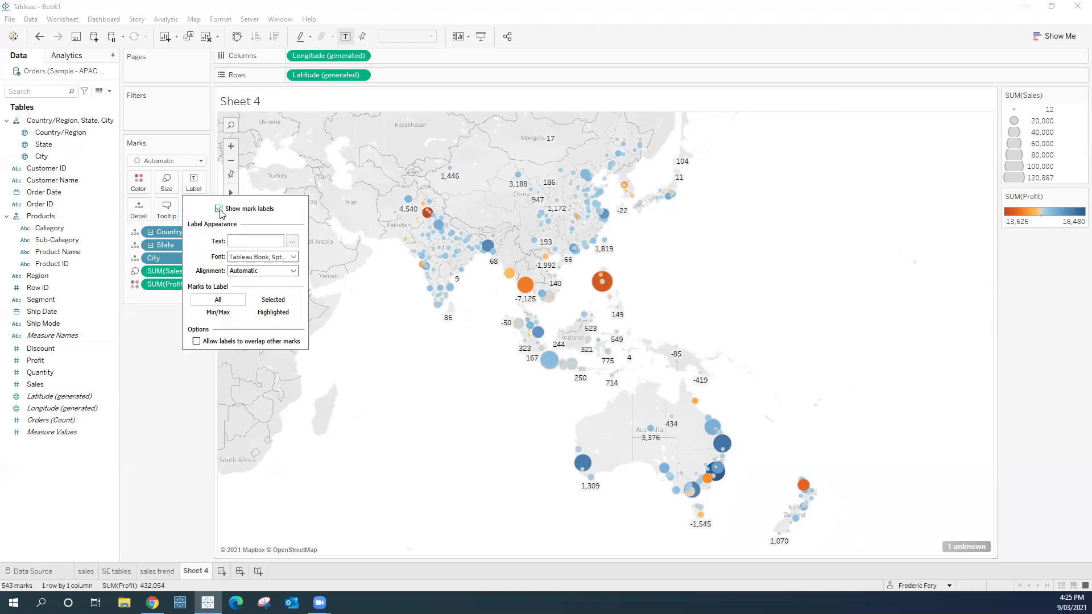
pyautogui.click(218, 210)
pyautogui.click(219, 208)
pyautogui.click(189, 427)
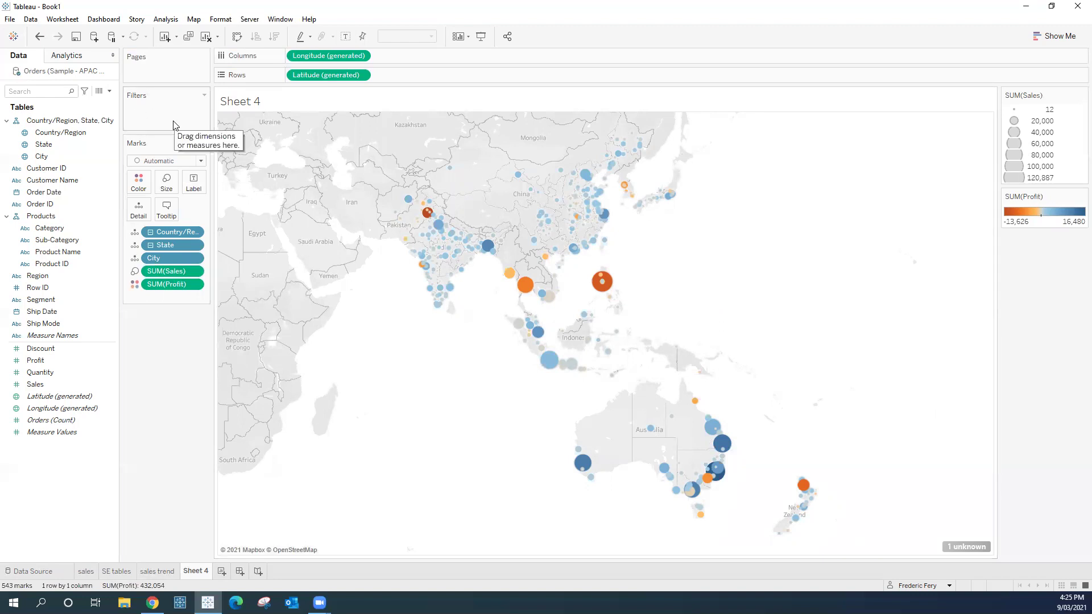
# Step: Filter the map by Country/Region so that only Australia is included
pyautogui.moveTo(48, 132); pyautogui.dragTo(158, 116)
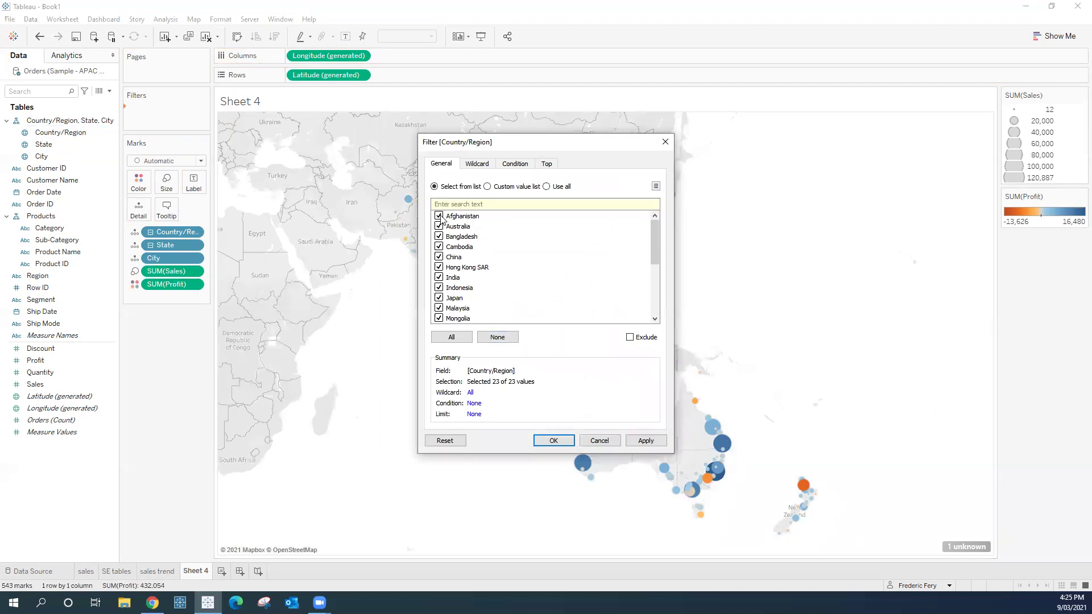
pyautogui.click(497, 337)
pyautogui.click(458, 203)
pyautogui.write('aus')
pyautogui.click(440, 216)
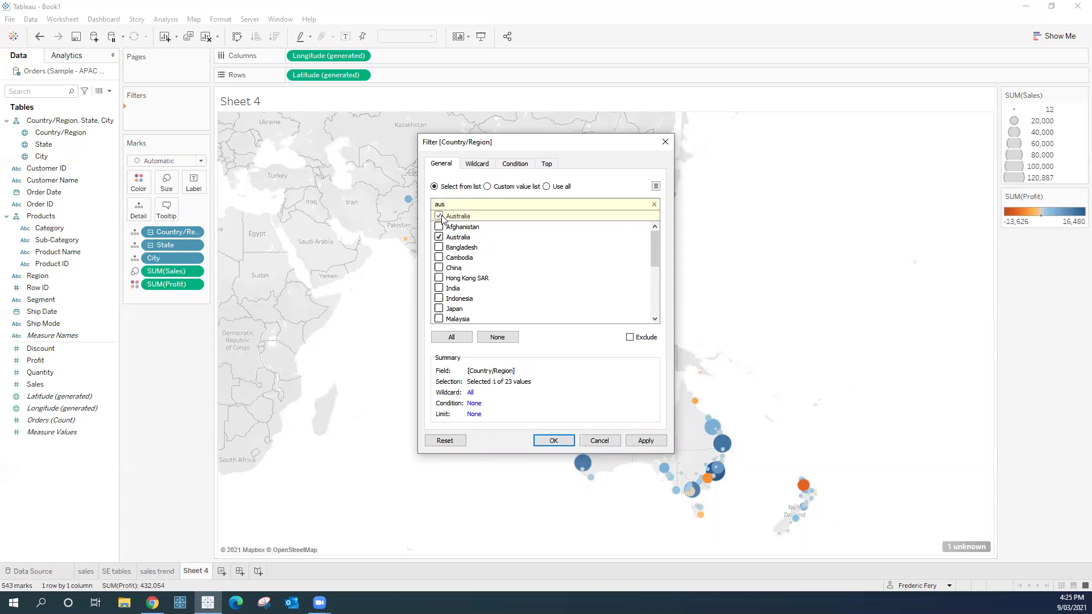
pyautogui.click(557, 445)
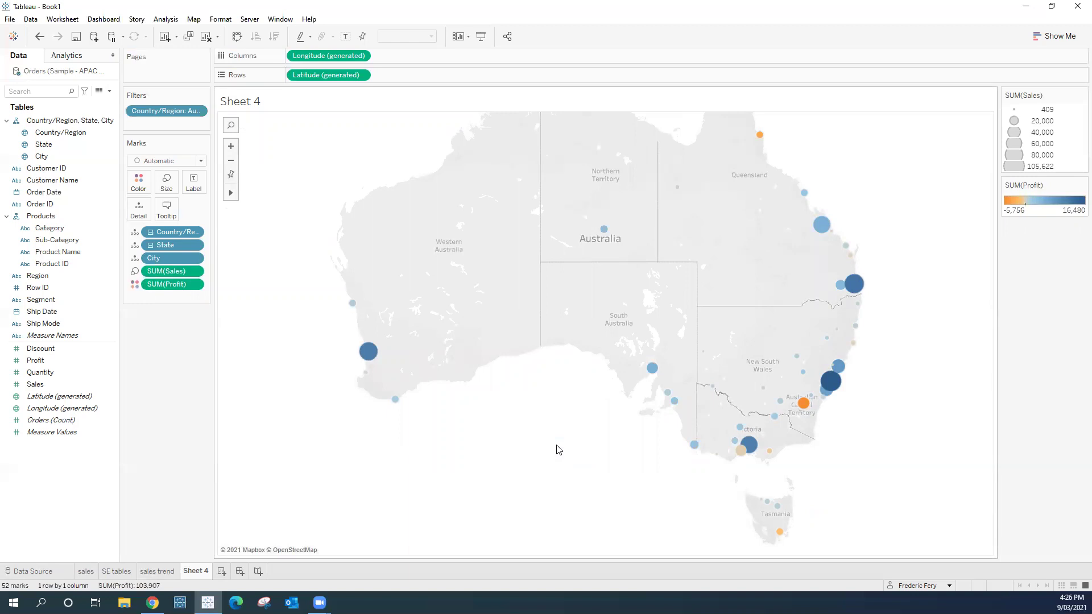
# Step: Show the Country/Region filter beside the map, and include New Zealand along with Australia
pyautogui.click(198, 112)
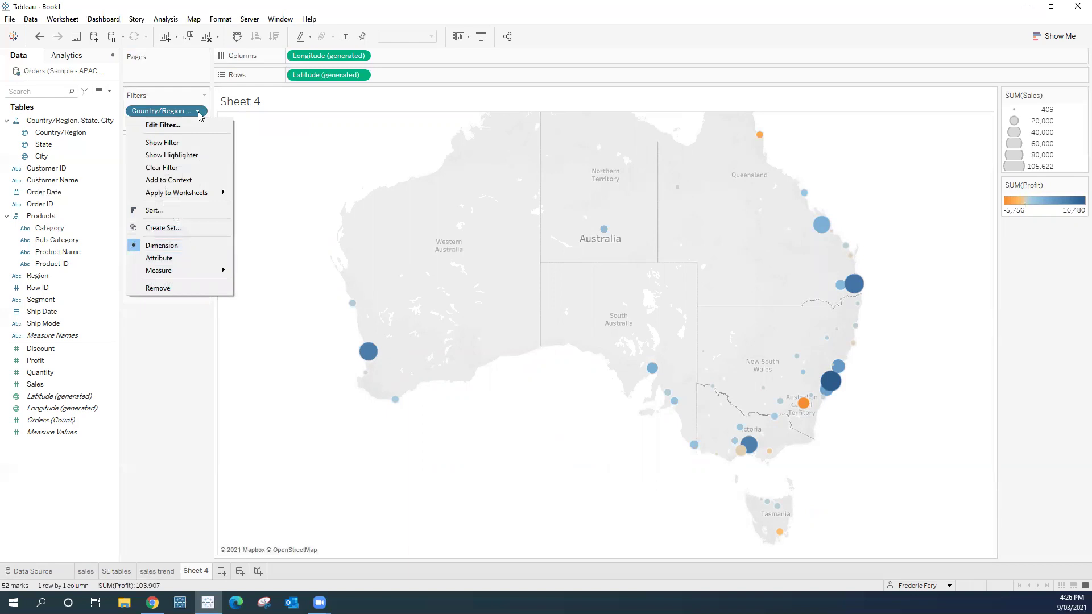
pyautogui.click(199, 113)
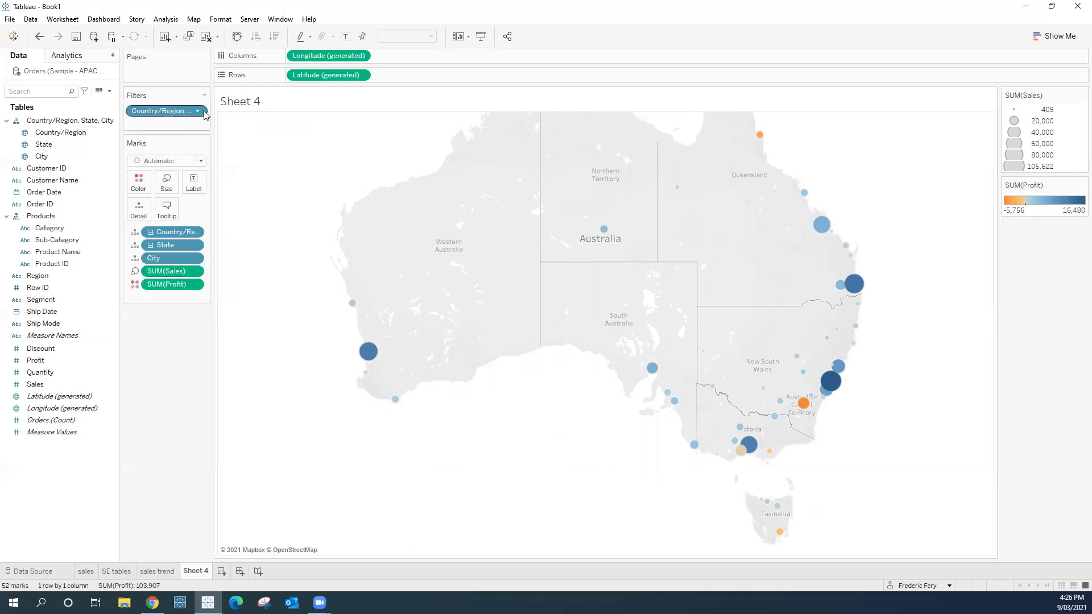
pyautogui.click(198, 111)
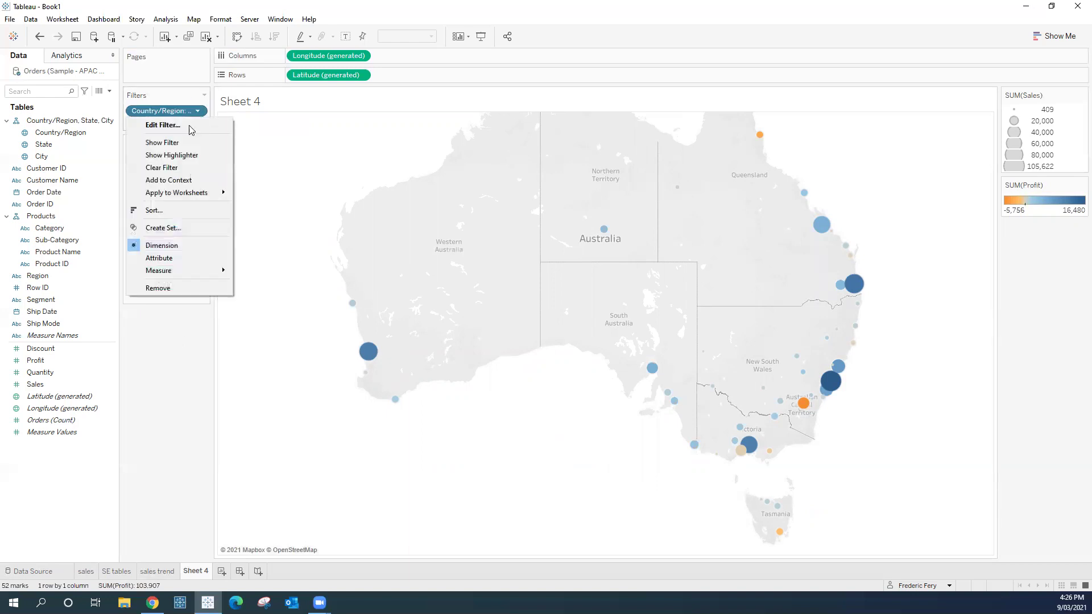
pyautogui.click(165, 143)
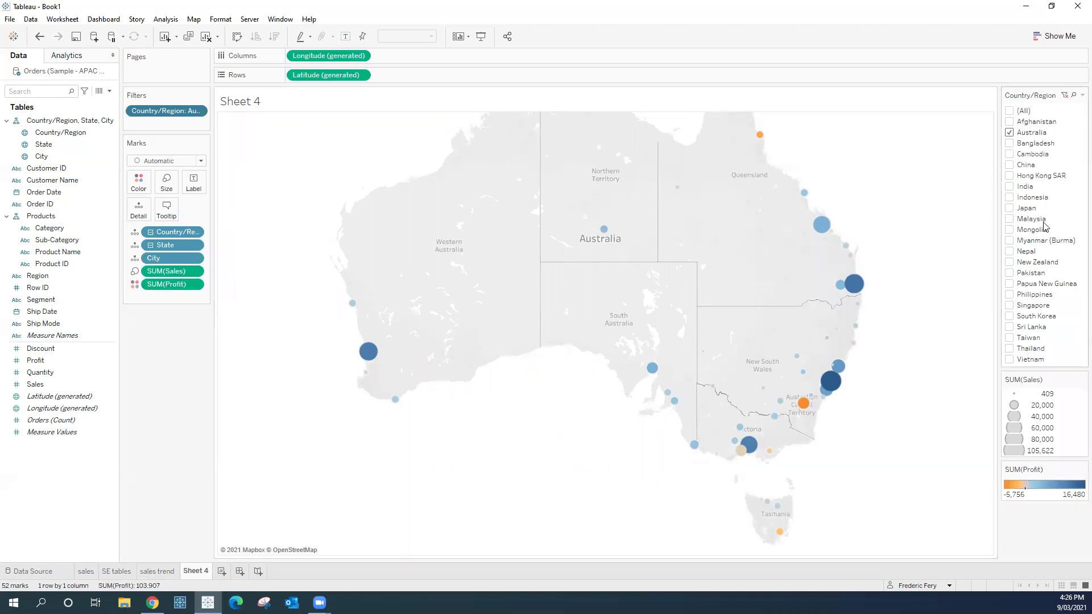
pyautogui.click(1010, 263)
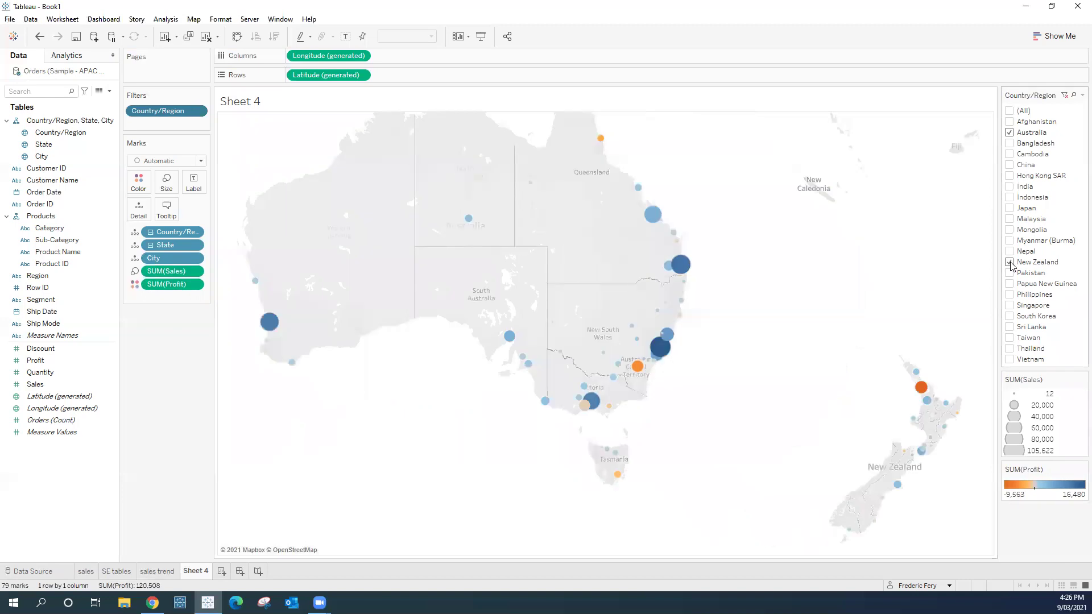
# Step: Try including Nepal in the Country/Region filter, and exclude it again
pyautogui.click(1010, 254)
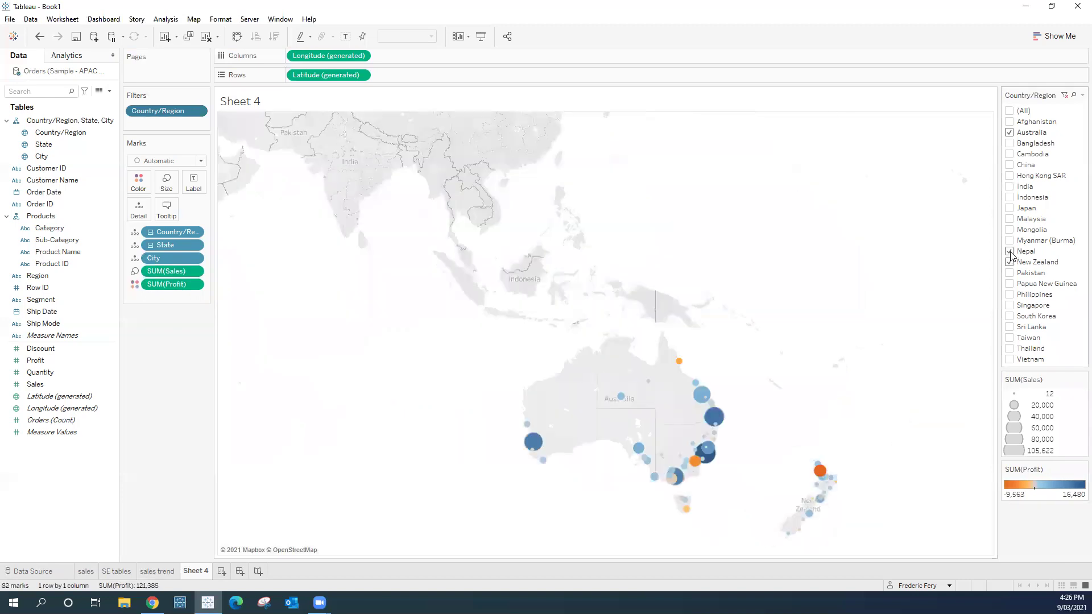
pyautogui.click(1010, 252)
pyautogui.click(1010, 252)
pyautogui.click(1010, 252)
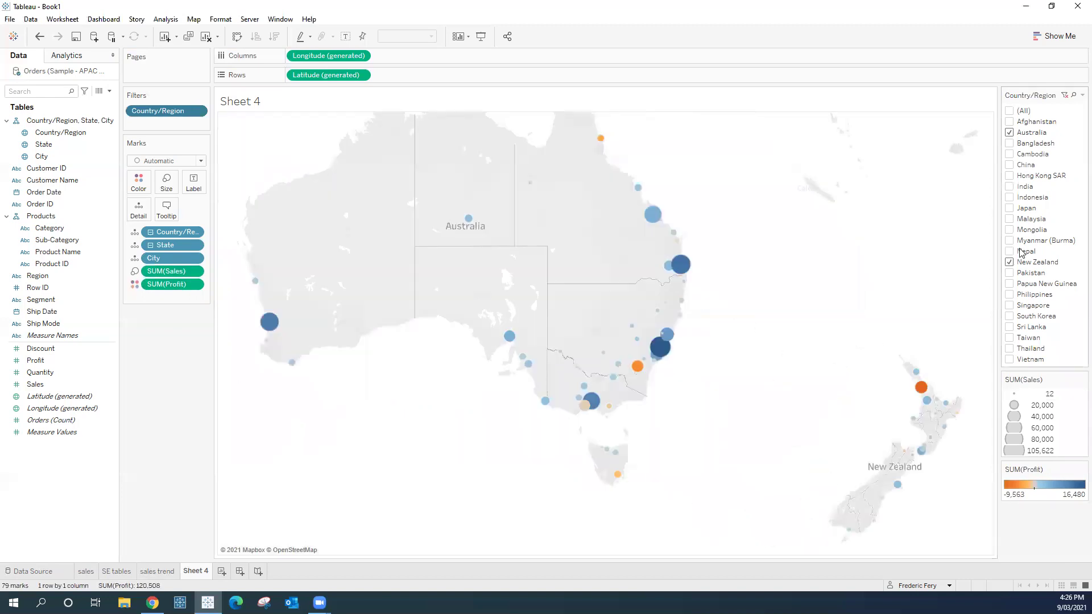
# Step: Switch the displayed Country/Region filter to a Multiple Values dropdown
pyautogui.click(1076, 95)
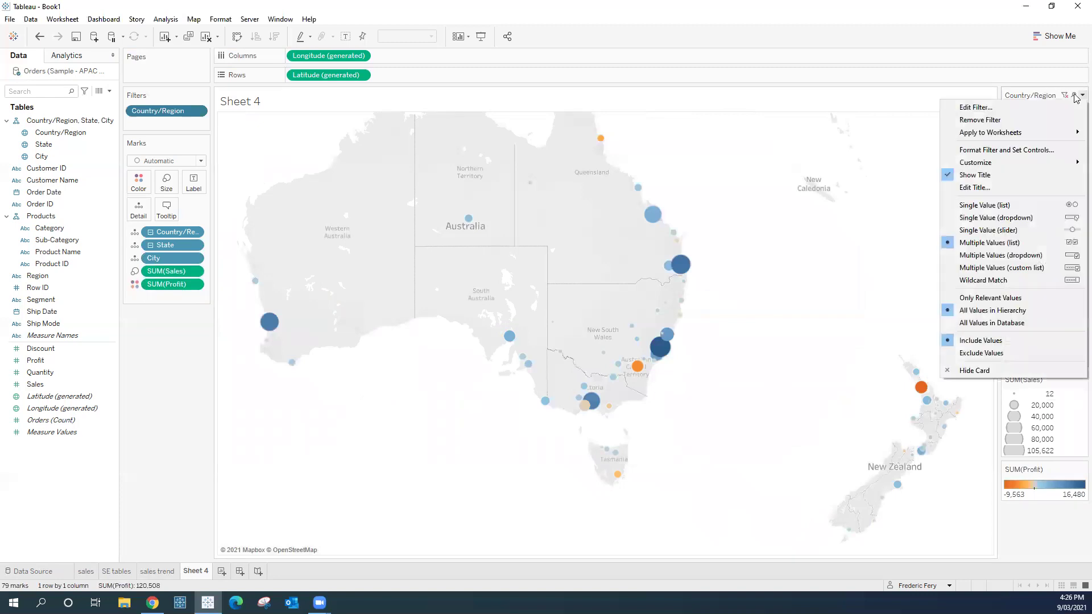
pyautogui.click(985, 257)
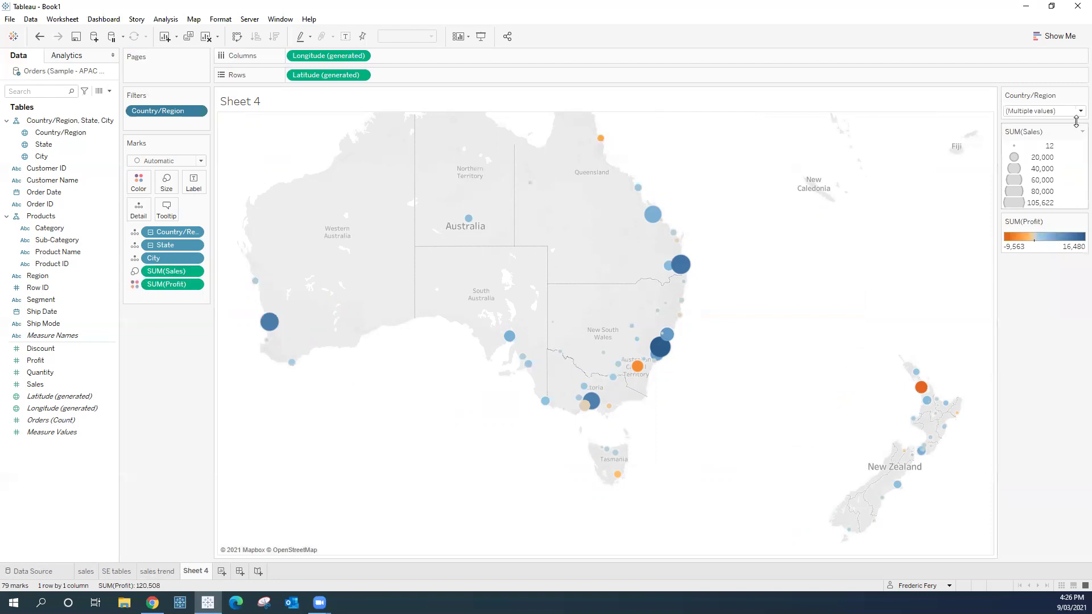
pyautogui.click(1078, 111)
pyautogui.click(1078, 112)
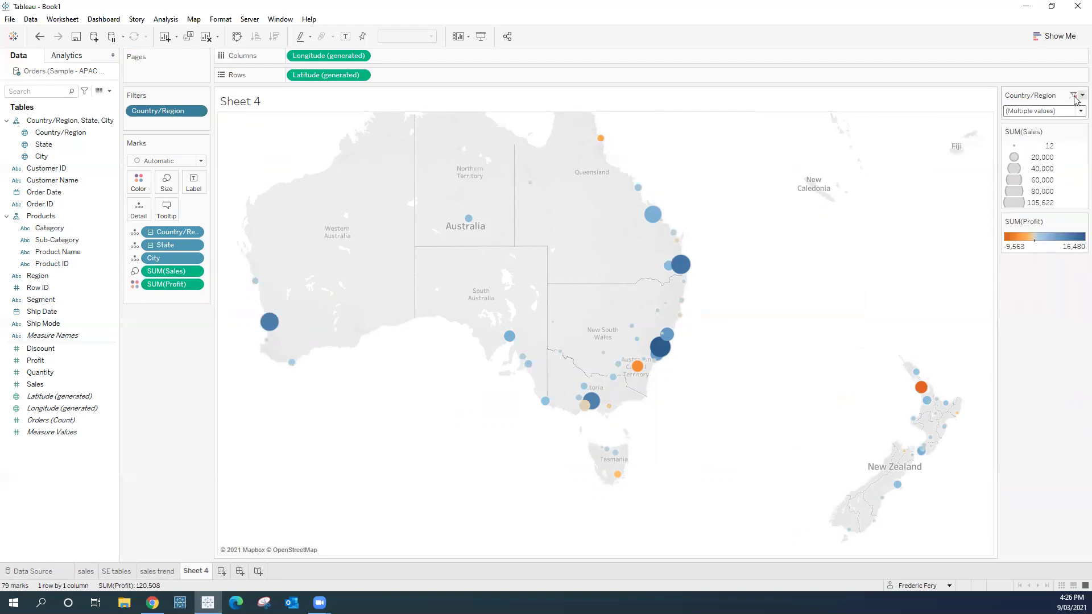
pyautogui.click(1082, 95)
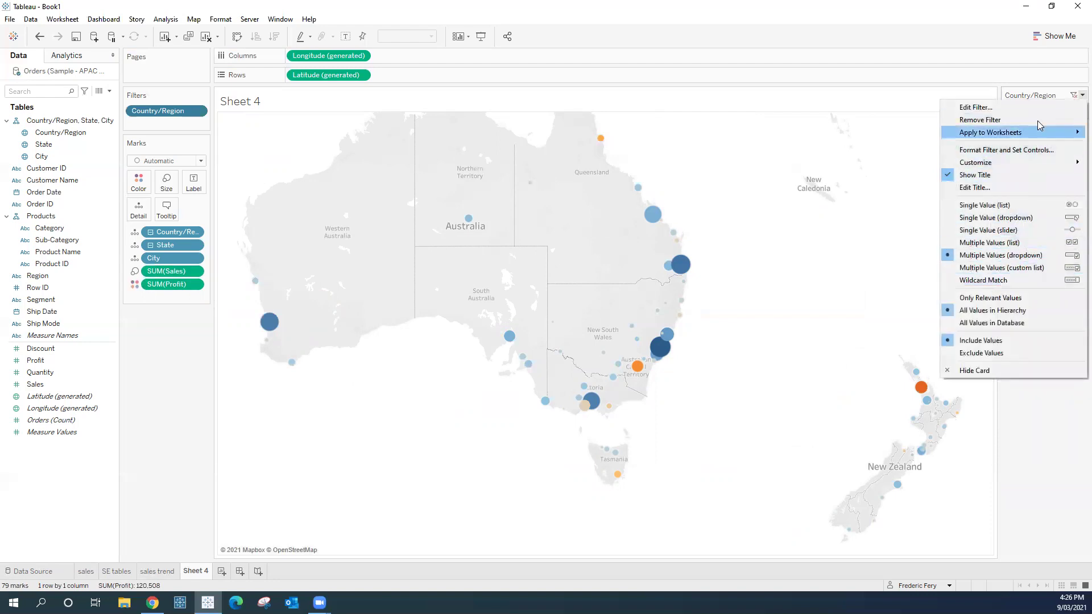
pyautogui.click(1044, 407)
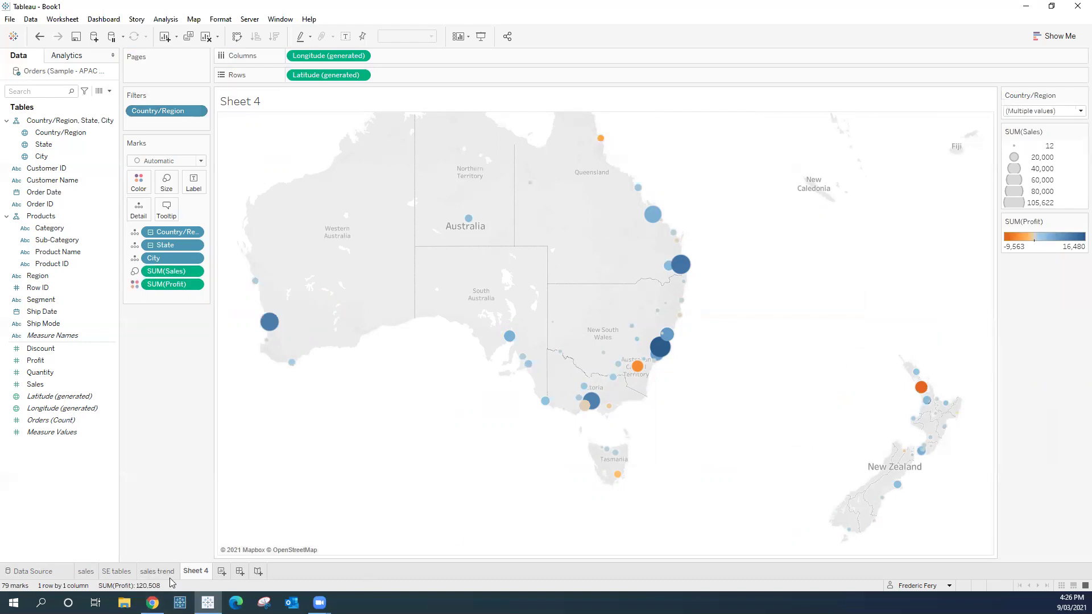
# Step: Rename Sheet 4 as map
pyautogui.doubleClick(198, 571)
pyautogui.write('map')
pyautogui.press('Return')
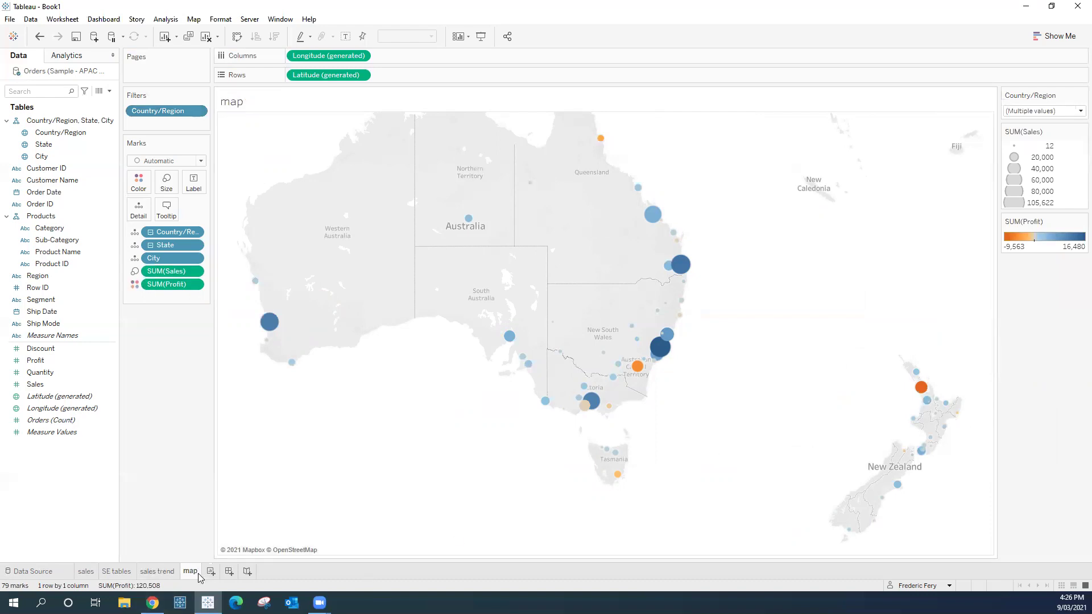
# Step: Add a new worksheet with a scatter plot of Profit against Sales, broken down by Category
pyautogui.click(210, 572)
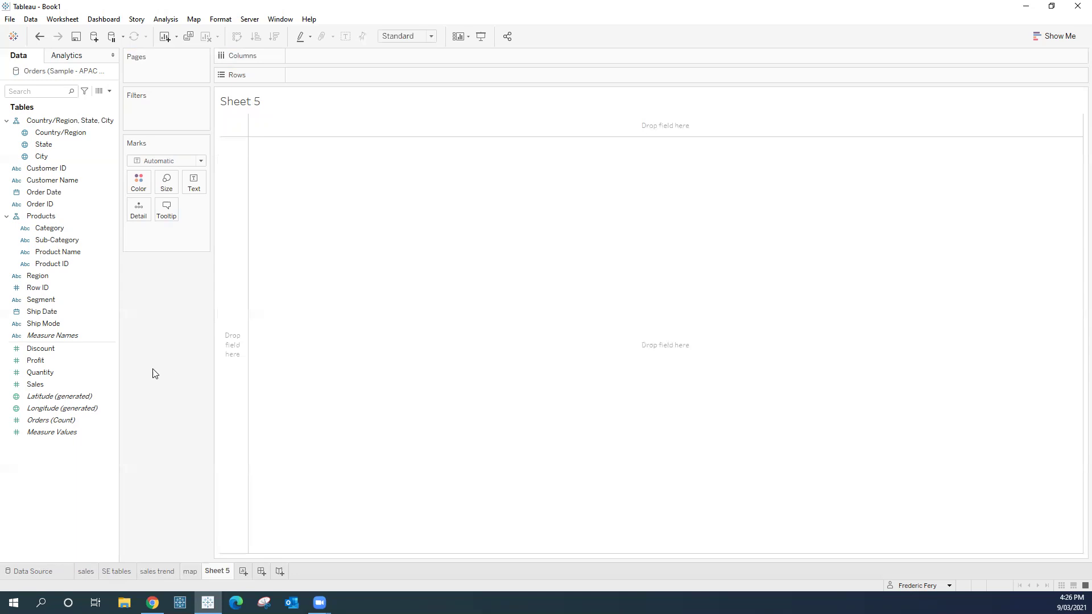
pyautogui.click(63, 362)
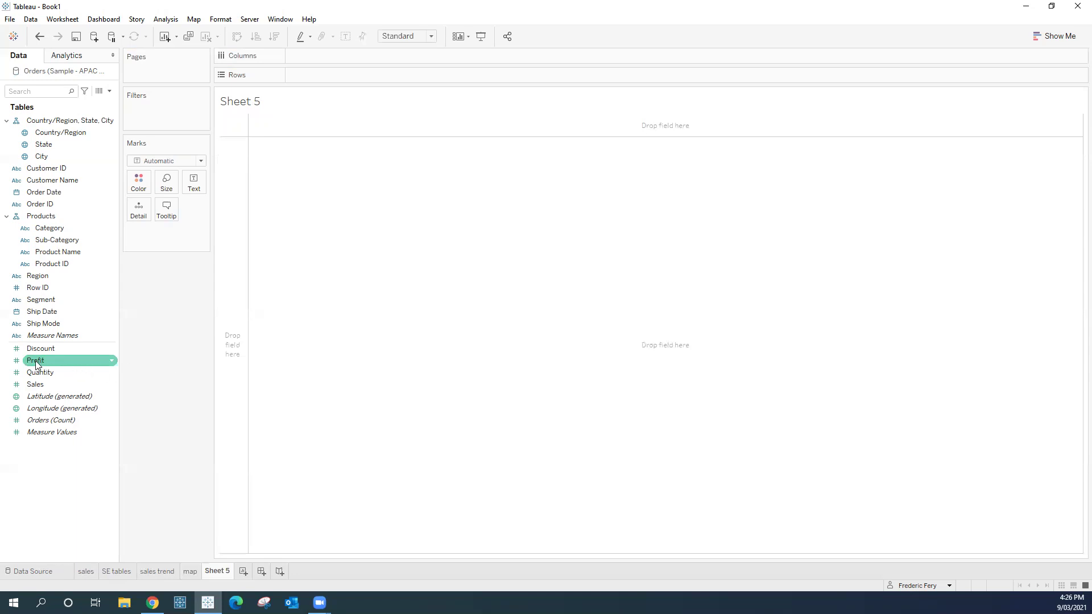
pyautogui.doubleClick(35, 361)
pyautogui.click(35, 385)
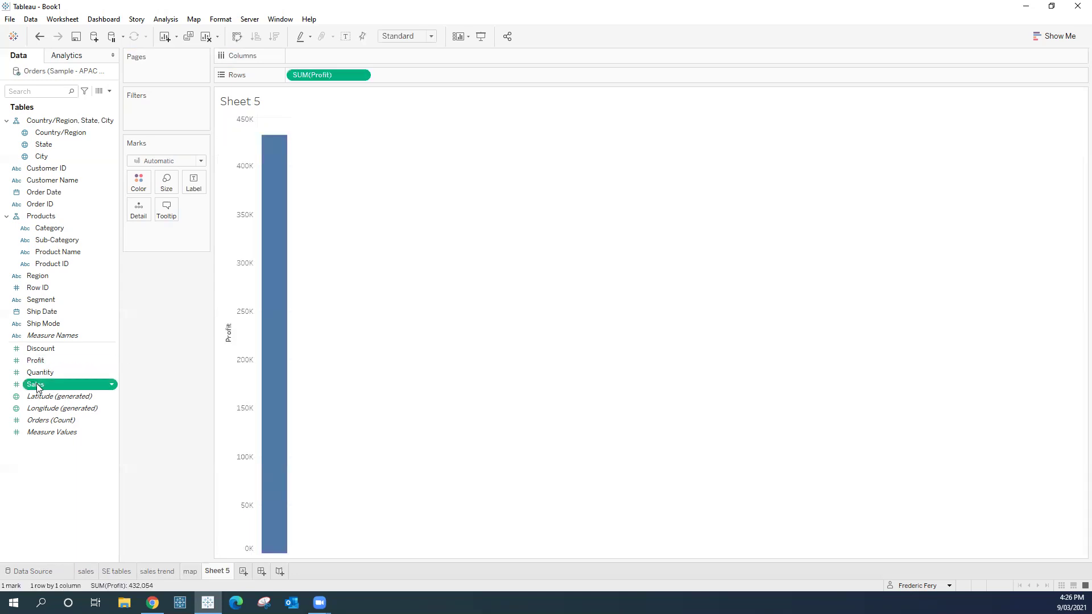
pyautogui.doubleClick(35, 385)
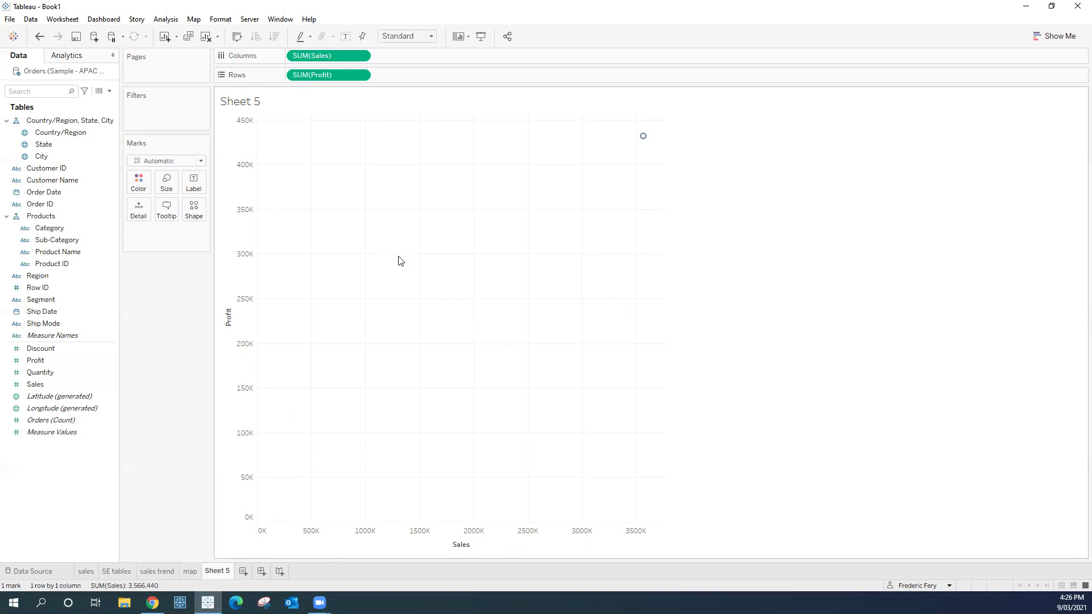
pyautogui.moveTo(643, 138)
pyautogui.doubleClick(54, 232)
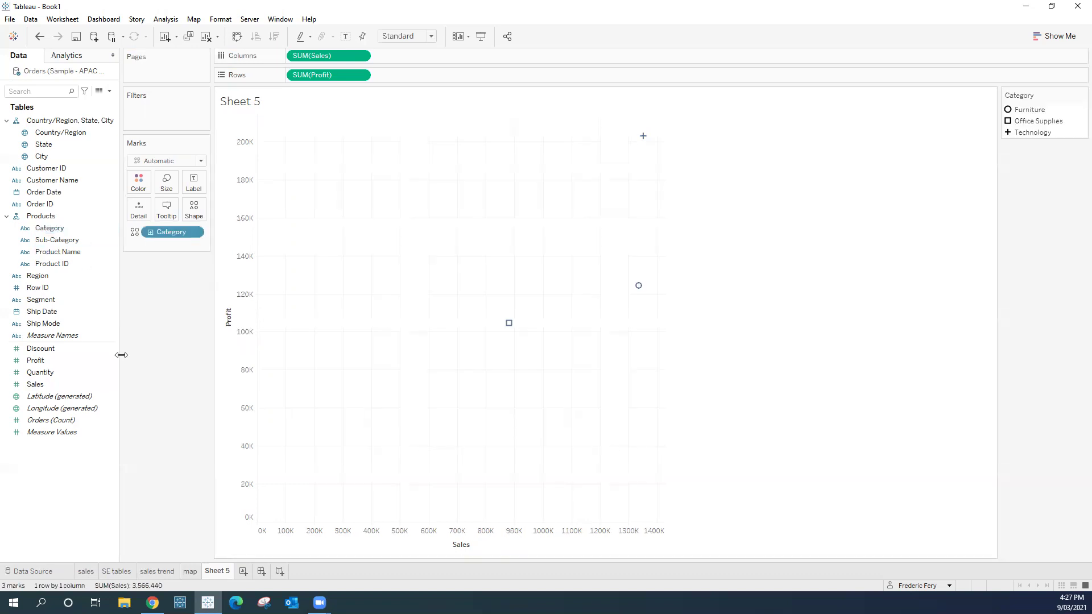
# Step: Try adding Profit to the scatter plot a second time, and undo the addition
pyautogui.click(38, 363)
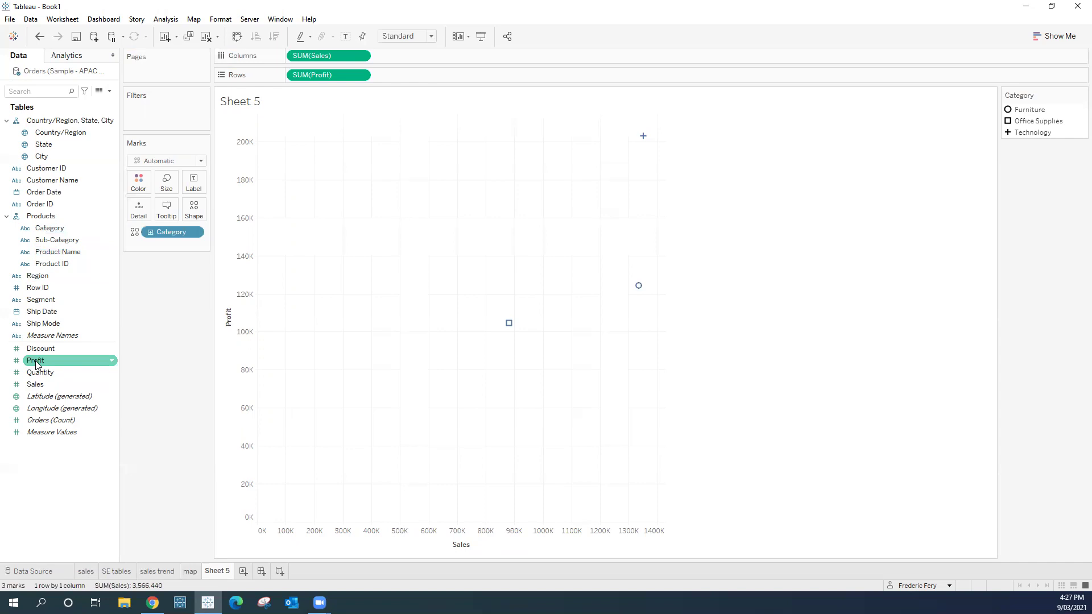
pyautogui.doubleClick(35, 361)
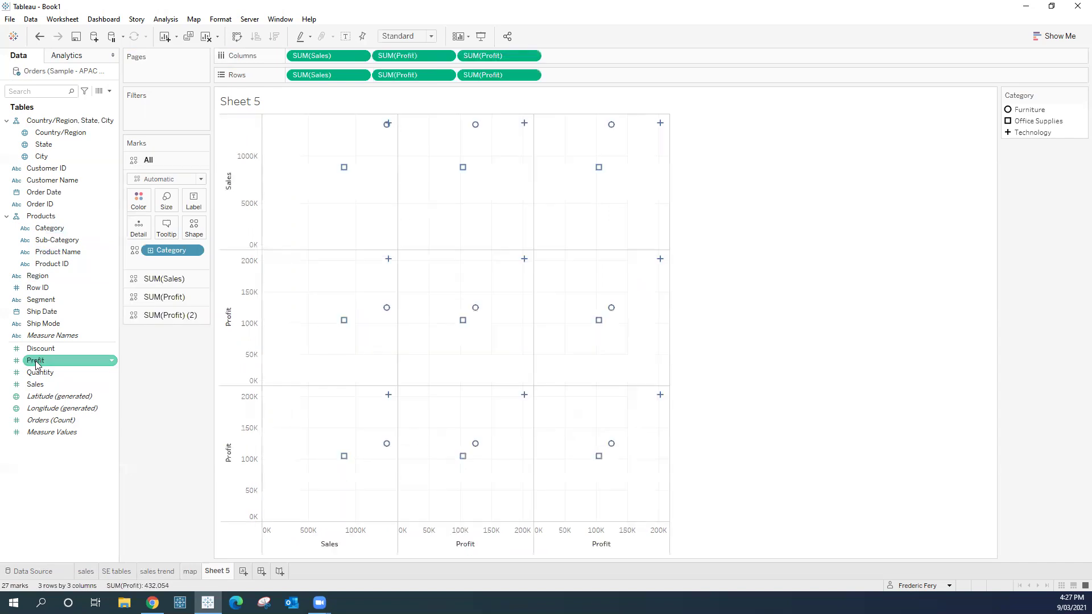
pyautogui.hotkey('ctrl', 'z')
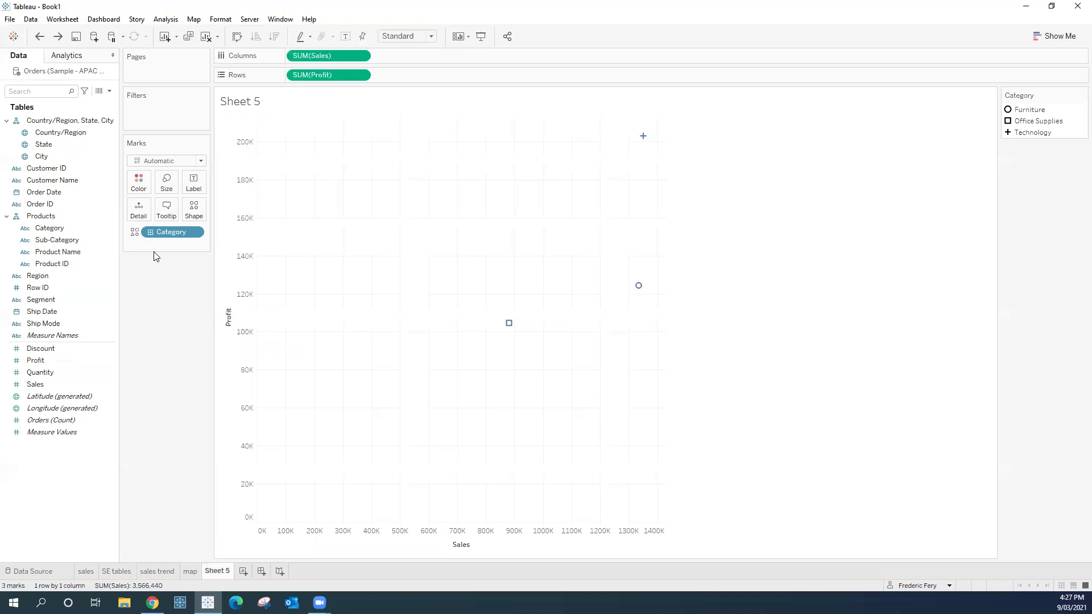
# Step: Drill the scatter plot down through Sub-Category to Product Name, color the marks by Profit, and inspect loss-making products
pyautogui.click(150, 232)
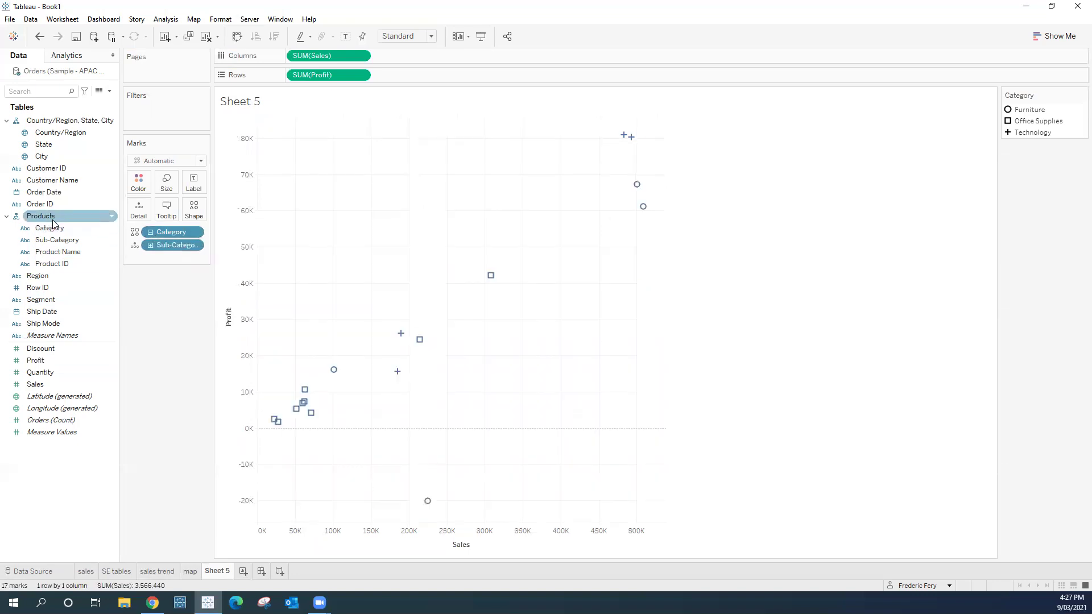
pyautogui.click(150, 245)
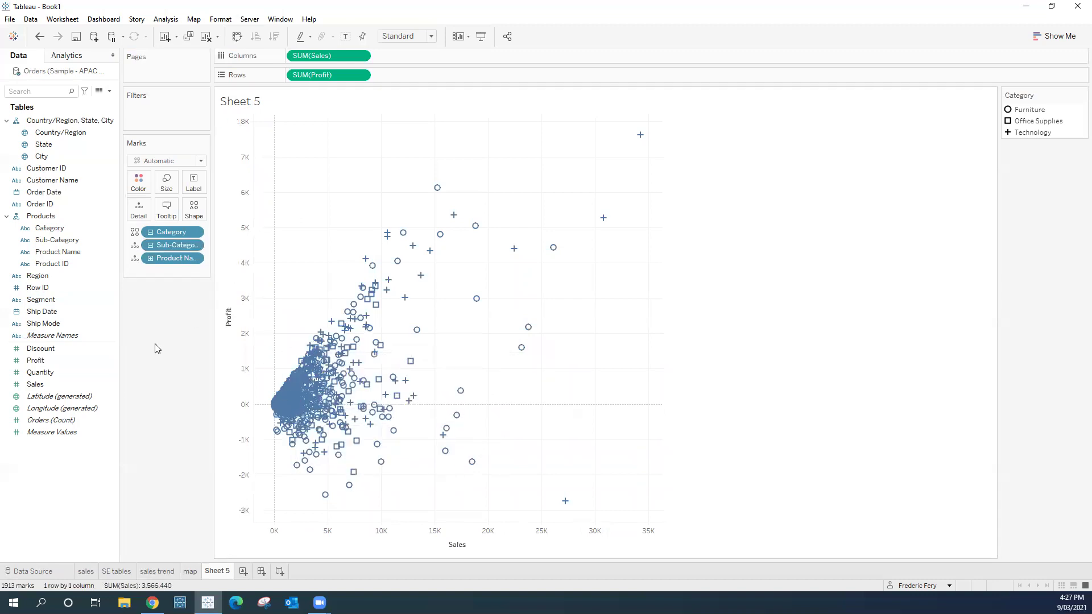
pyautogui.moveTo(38, 364); pyautogui.dragTo(137, 188)
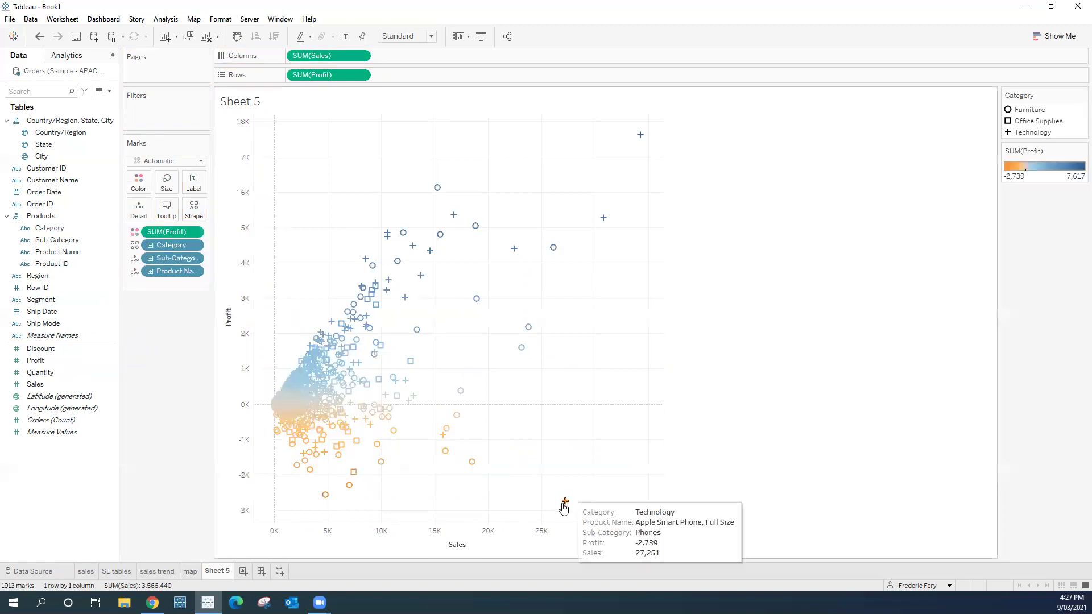
pyautogui.moveTo(322, 504)
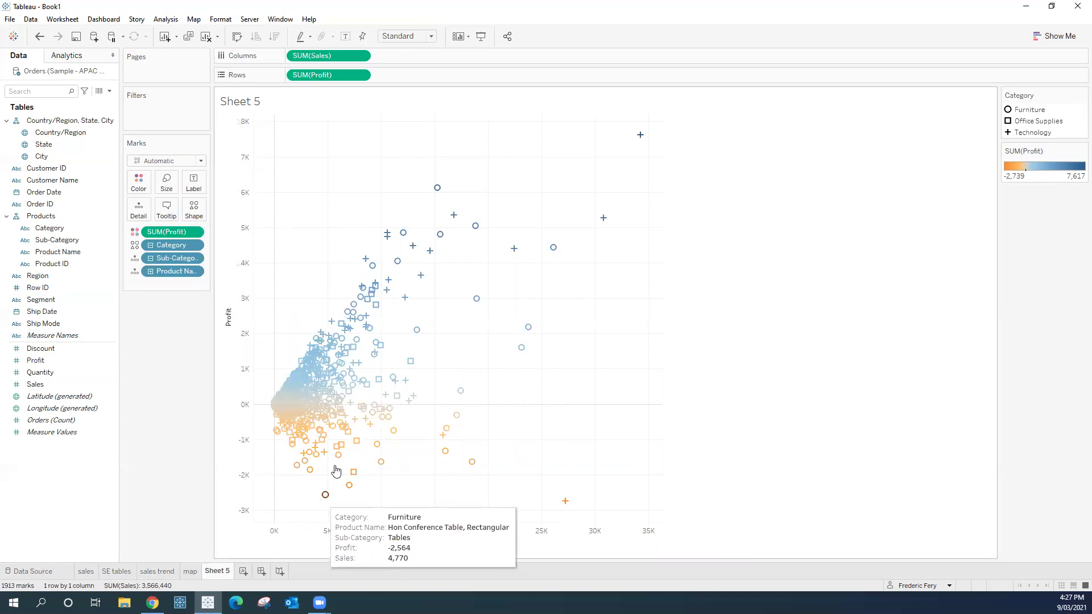
# Step: Show mark labels on the product-level scatter plot
pyautogui.click(194, 182)
pyautogui.click(219, 209)
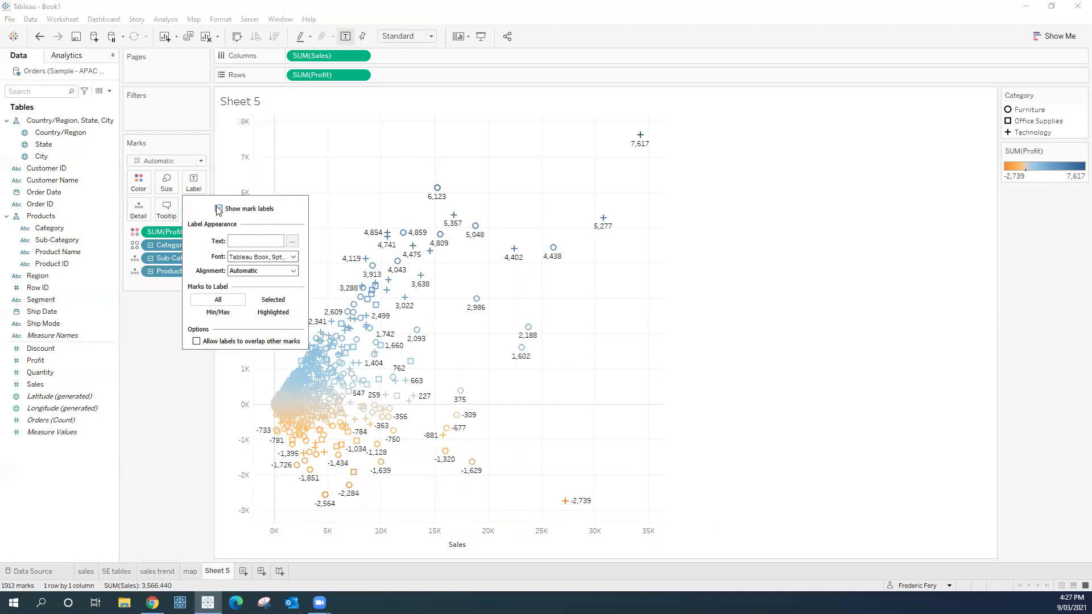
pyautogui.click(180, 384)
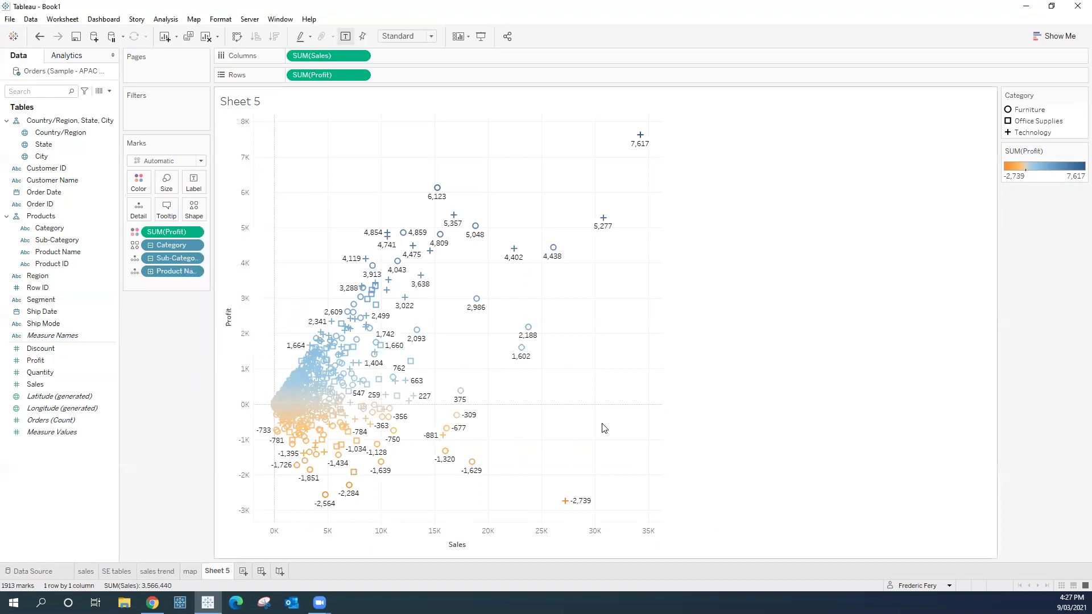
pyautogui.moveTo(579, 505)
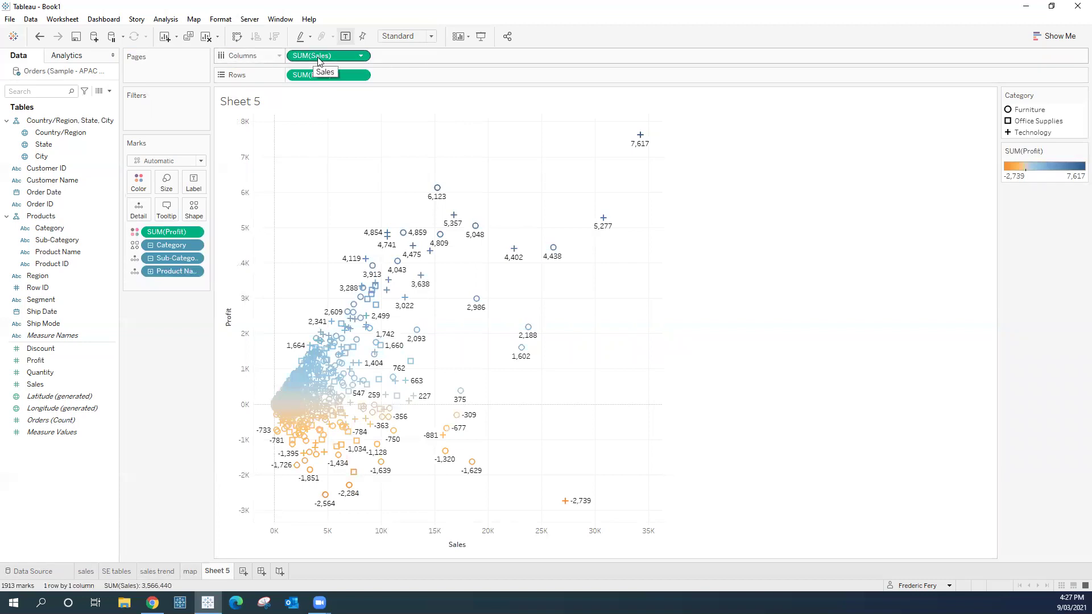
# Step: Apply a Percent of Total quick table calculation to the Sales measure on the horizontal axis
pyautogui.click(361, 57)
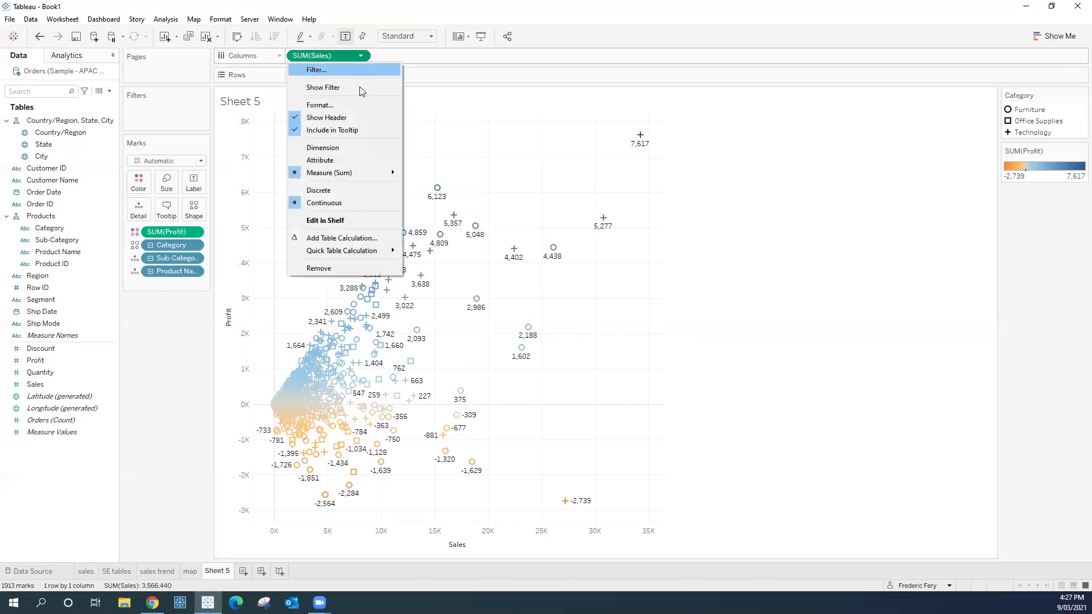
pyautogui.moveTo(351, 255)
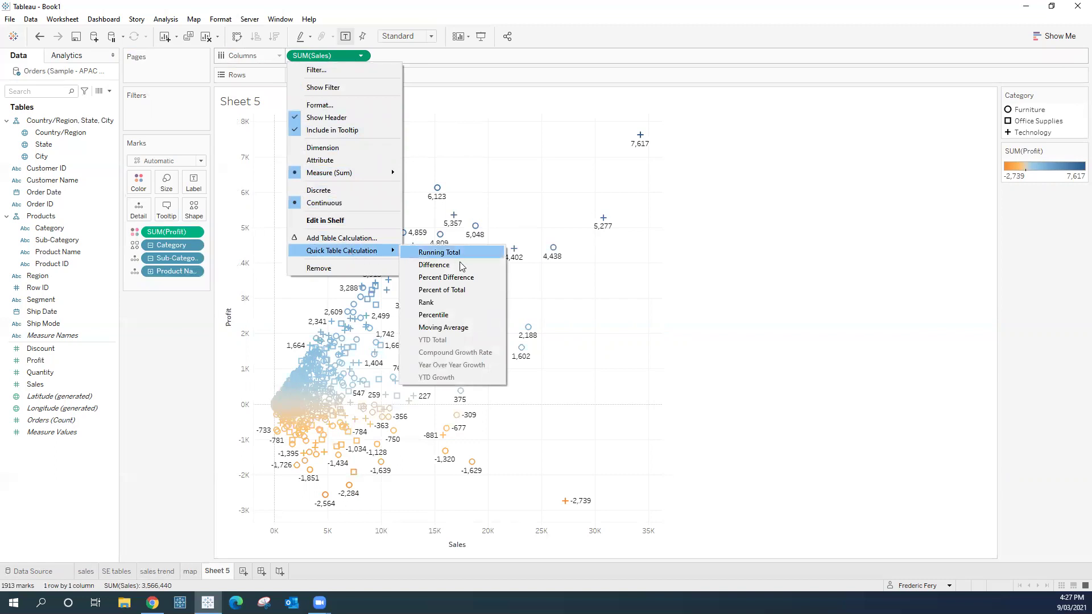
pyautogui.click(458, 290)
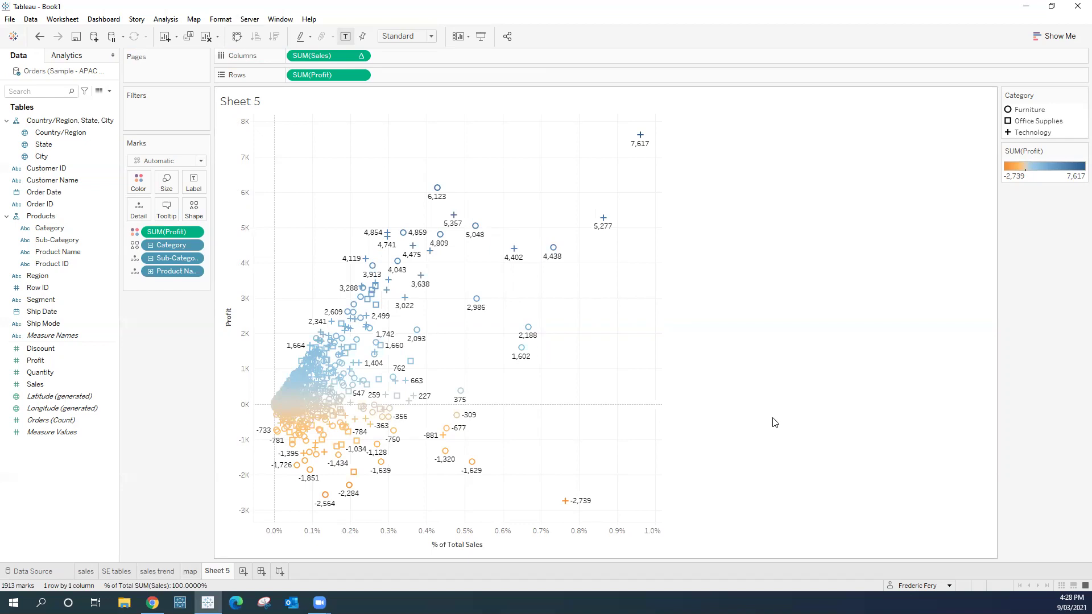
# Step: Create a calculated field named profit ratio and start its formula with SUM([Profit])
pyautogui.click(110, 92)
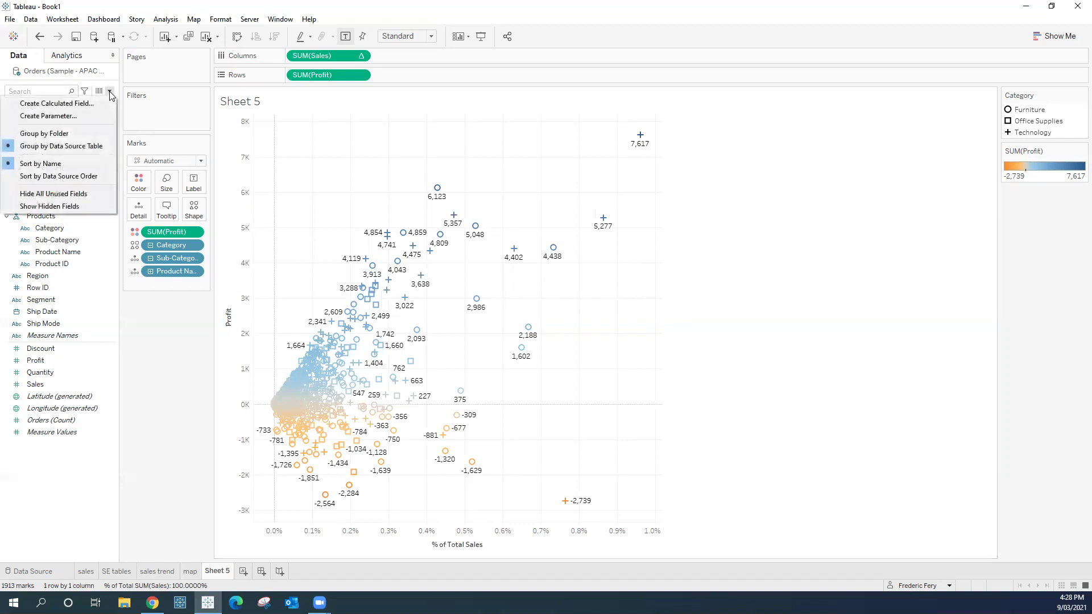
pyautogui.click(61, 104)
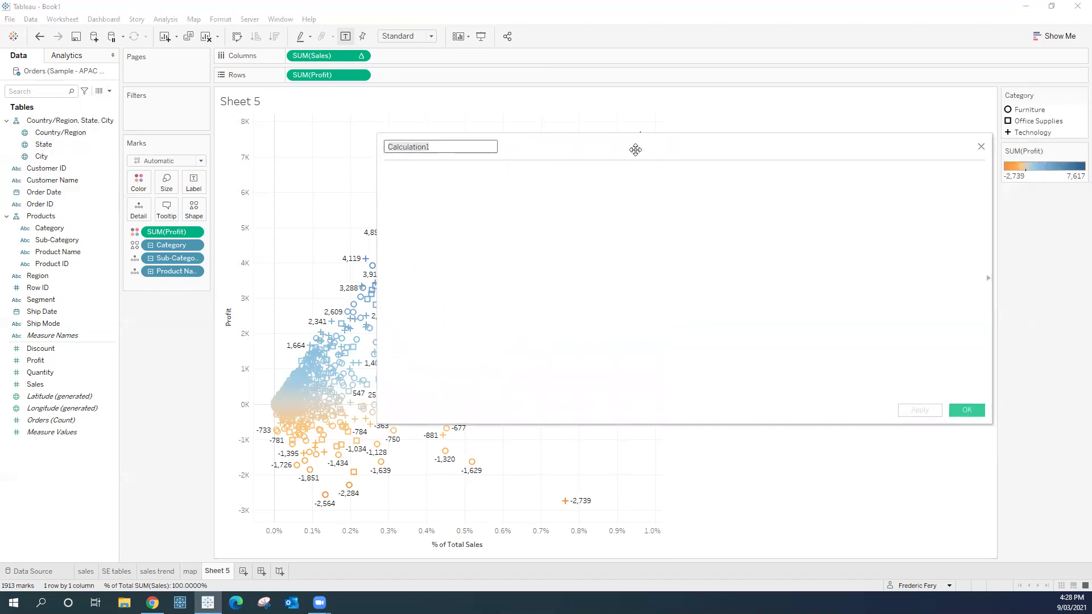
pyautogui.write('profit ration')
pyautogui.press('BackSpace')
pyautogui.click(422, 183)
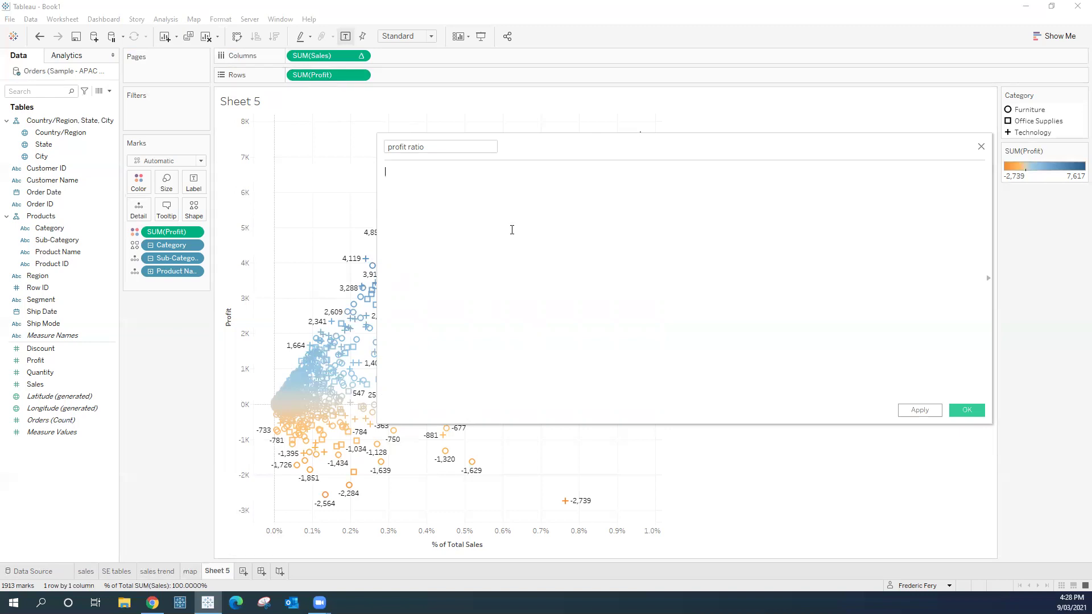
pyautogui.write('sum')
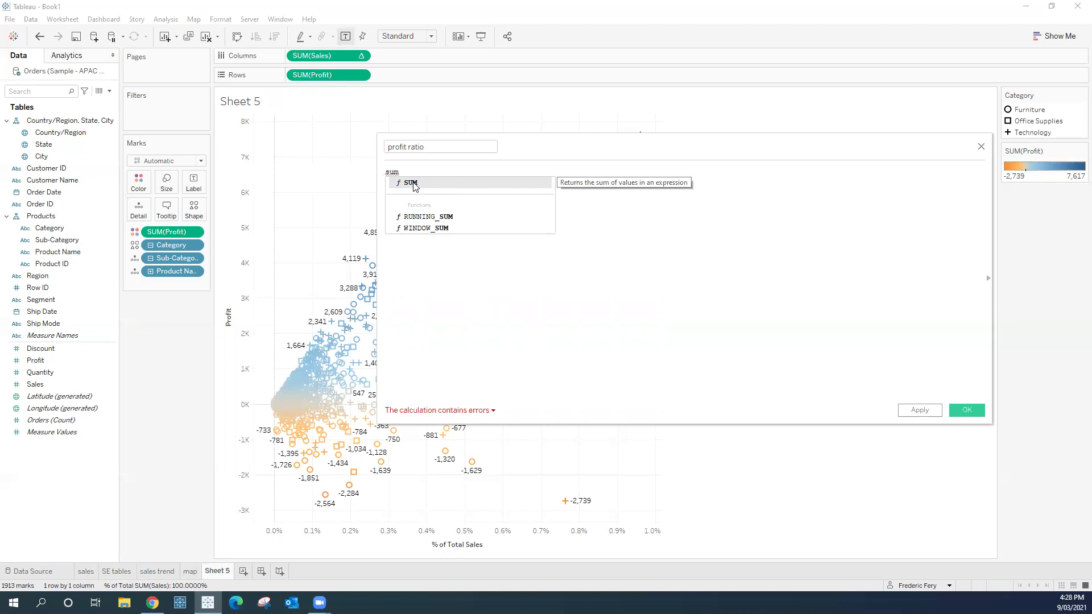
pyautogui.click(411, 184)
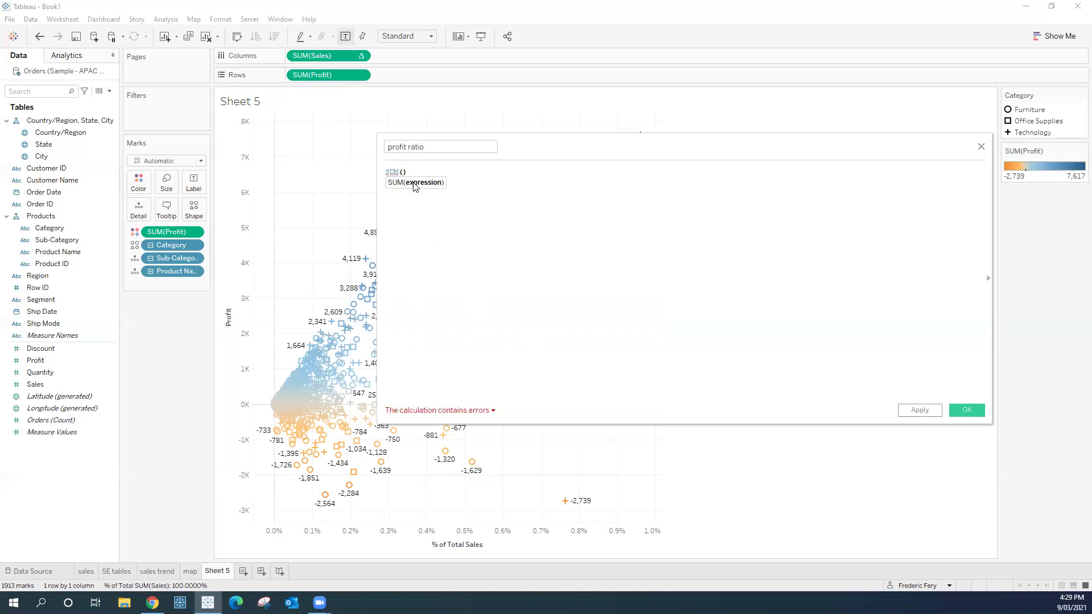
pyautogui.write('s')
pyautogui.press('BackSpace')
pyautogui.write('pr')
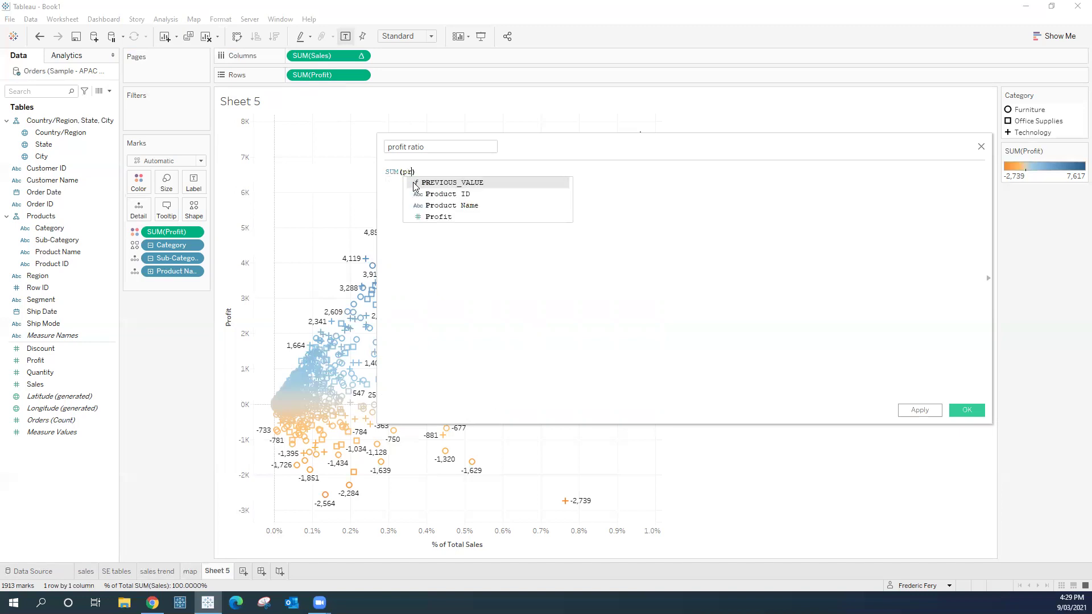
pyautogui.doubleClick(438, 218)
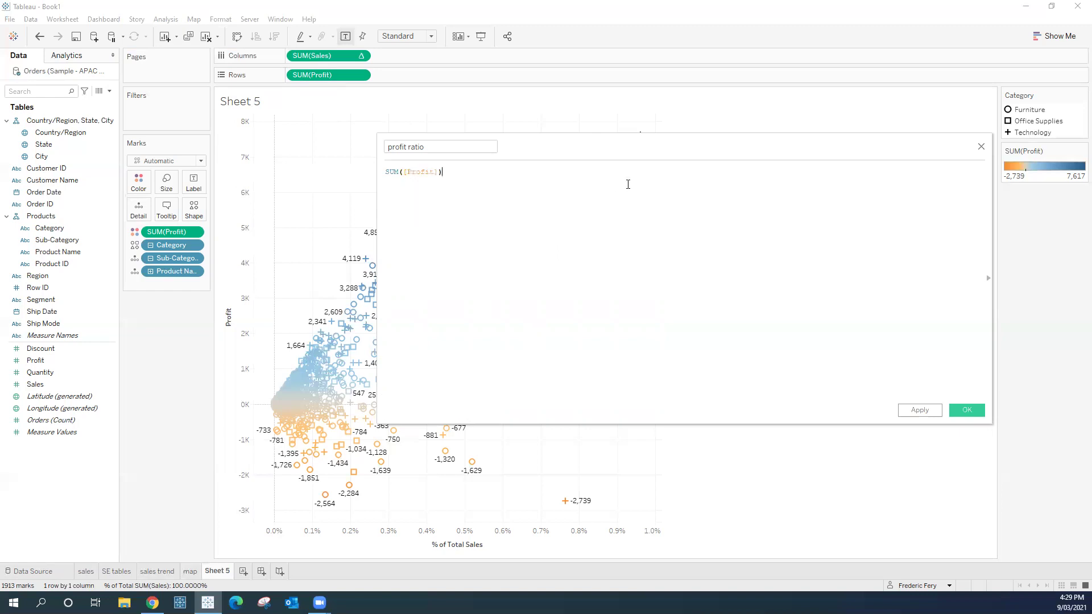
# Step: Complete the profit ratio formula by dividing by SUM([Sales]), and enlarge the formula text
pyautogui.write('/sum')
pyautogui.press('Return')
pyautogui.write('sa')
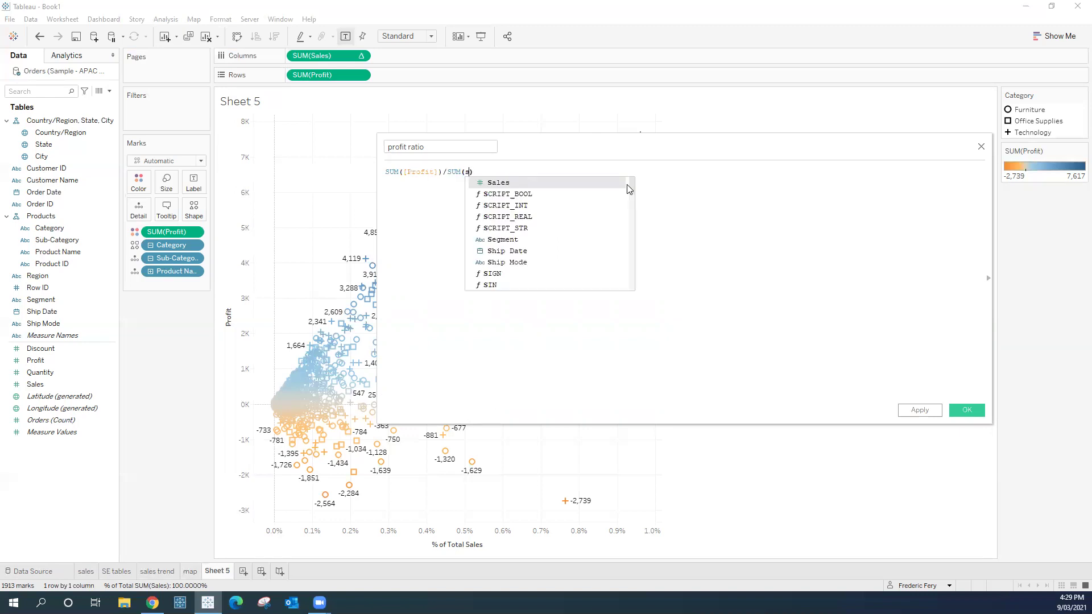
pyautogui.click(490, 184)
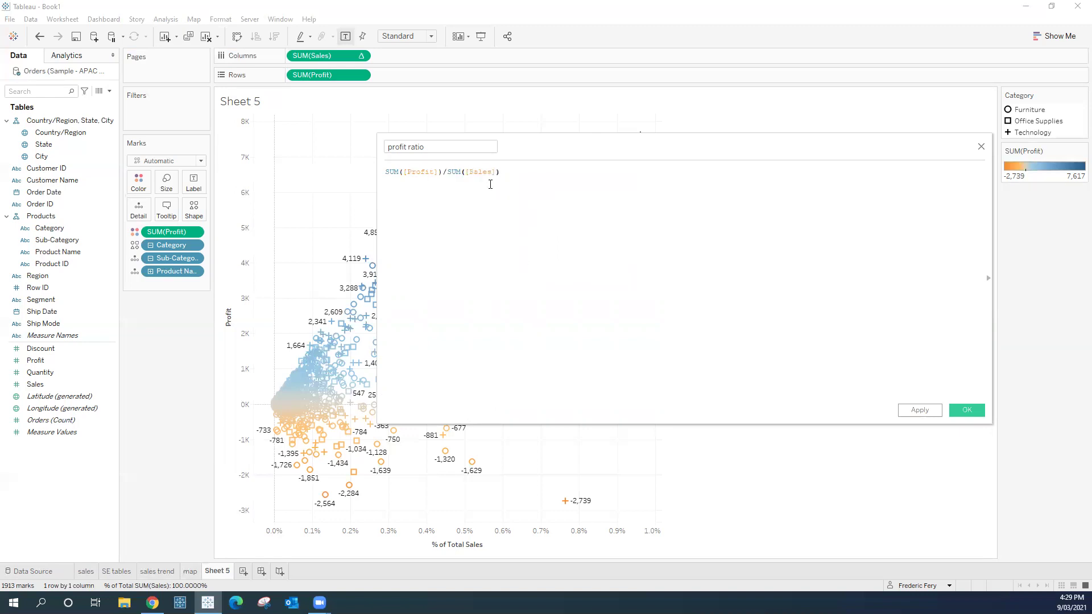
pyautogui.scroll(6, 547, 202)
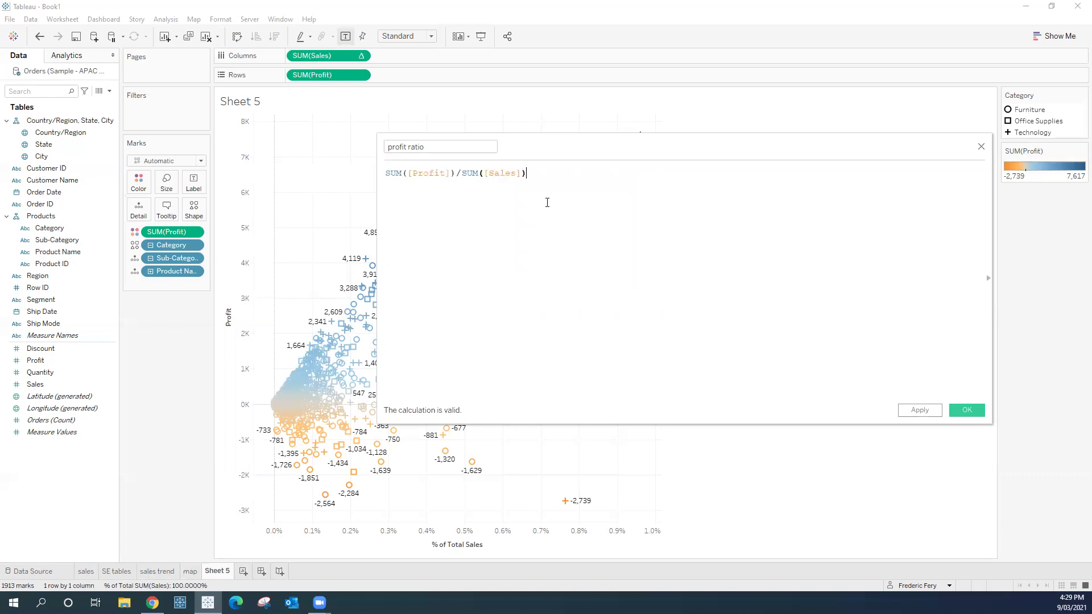
pyautogui.scroll(1, 547, 202)
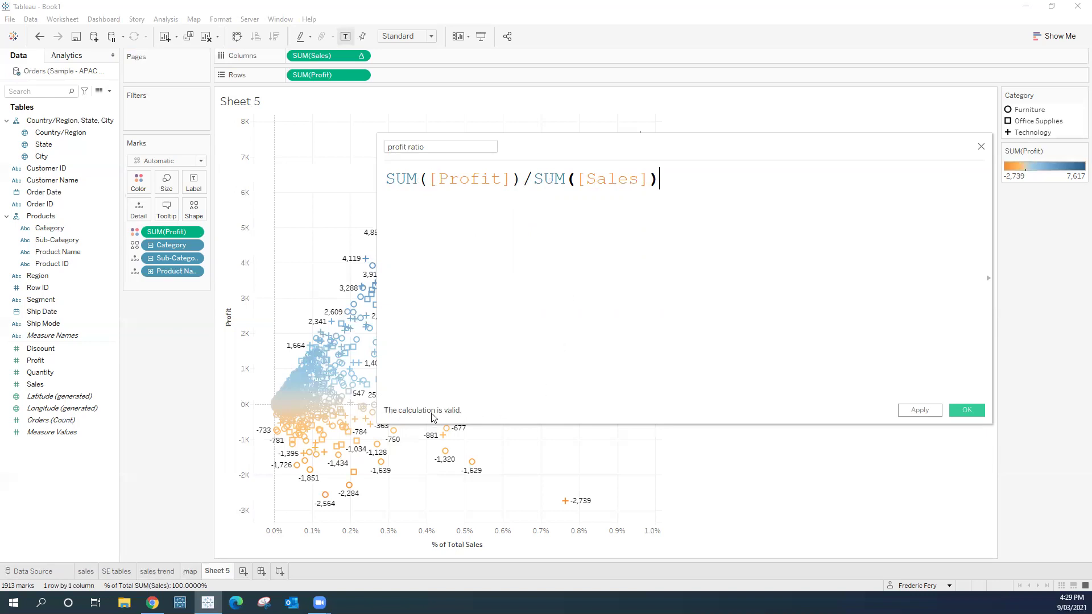
# Step: Try adding the stray text dd after [Sales] in the profit ratio formula, and remove it
pyautogui.write('dd')
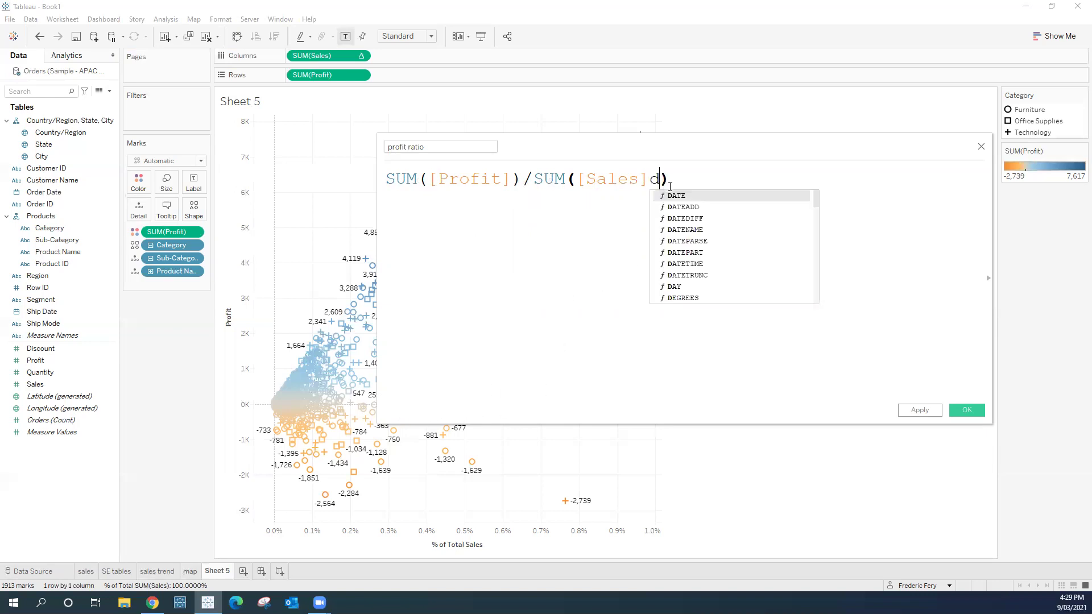
pyautogui.press('Right')
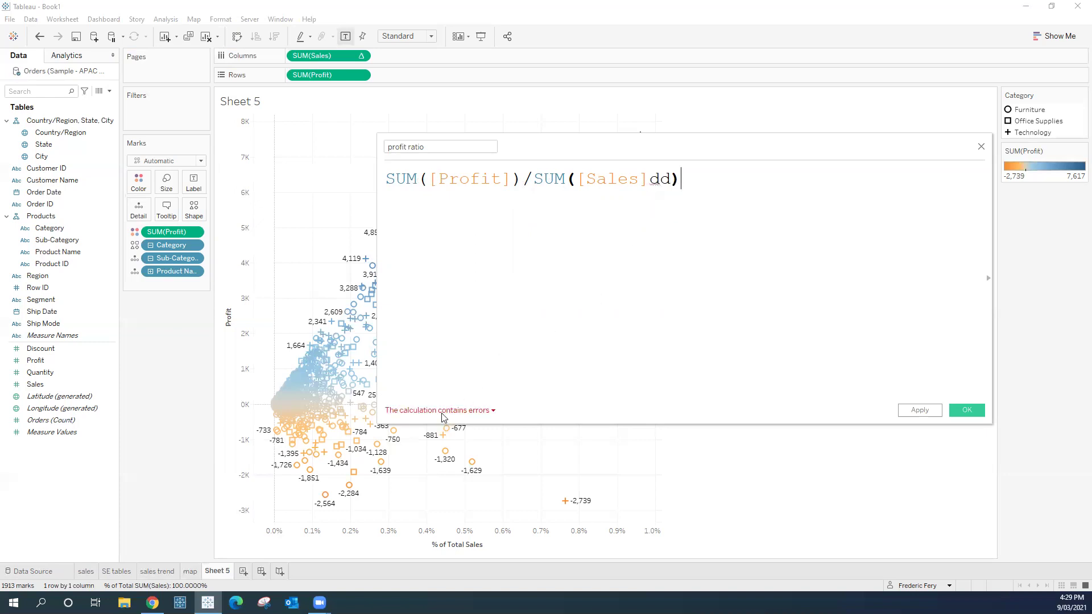
pyautogui.click(670, 179)
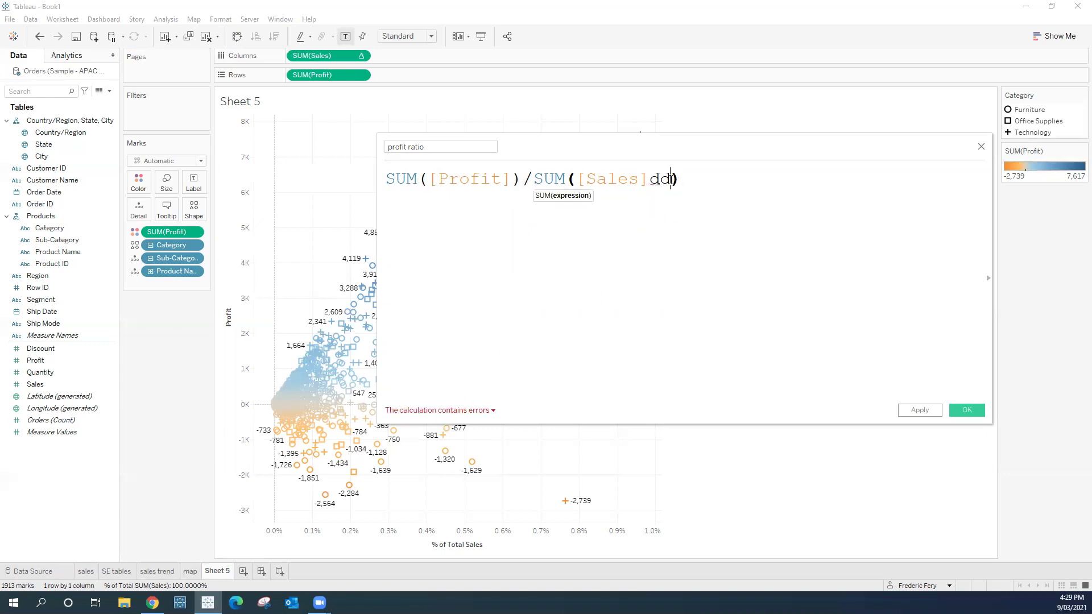
pyautogui.press('BackSpace')
pyautogui.press('BackSpace')
# Step: Look at the function reference for SUM, close it, and save the profit ratio calculated field
pyautogui.moveTo(654, 146); pyautogui.dragTo(528, 144)
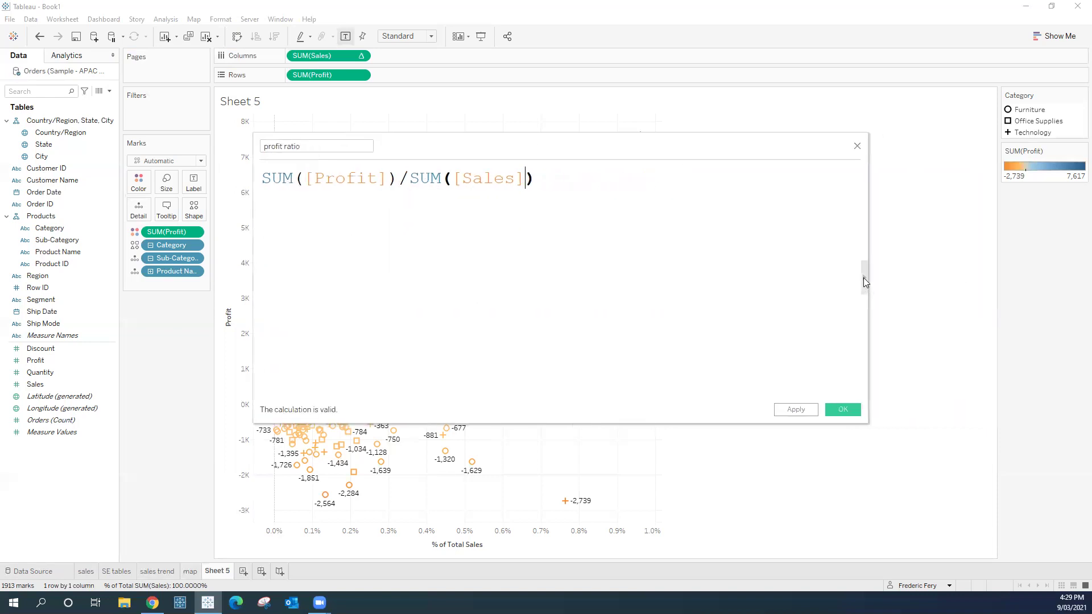
pyautogui.click(863, 282)
pyautogui.moveTo(758, 146); pyautogui.dragTo(596, 145)
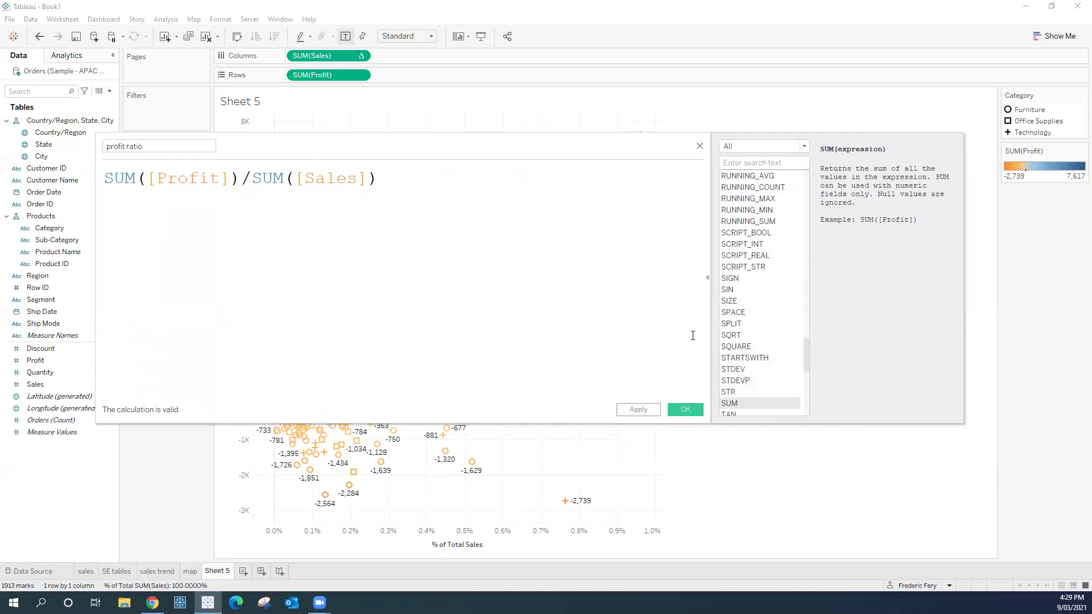
pyautogui.click(707, 279)
pyautogui.moveTo(453, 140); pyautogui.dragTo(570, 140)
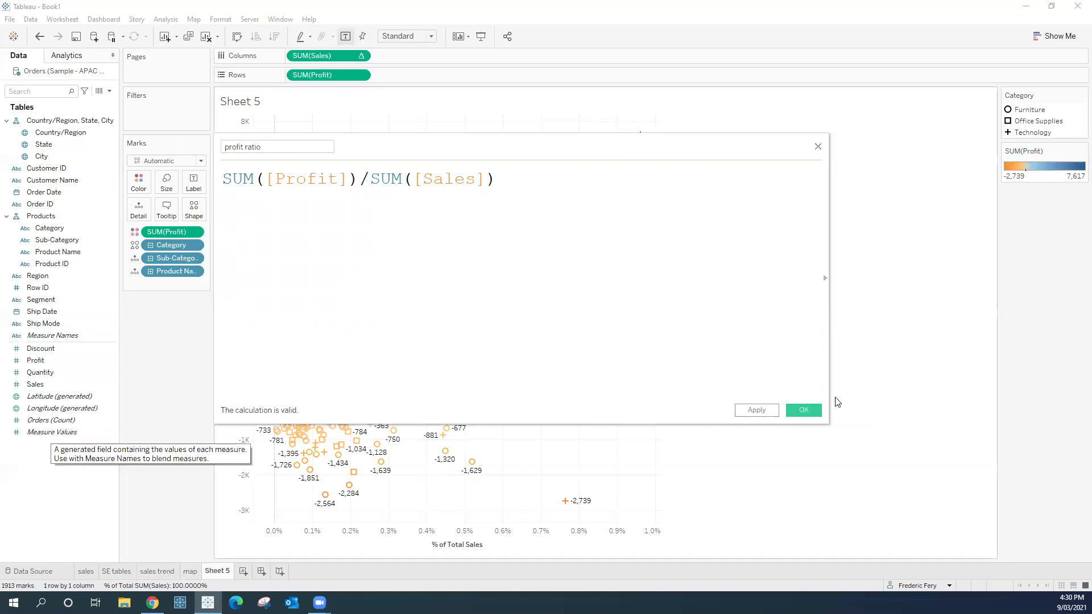
pyautogui.click(802, 410)
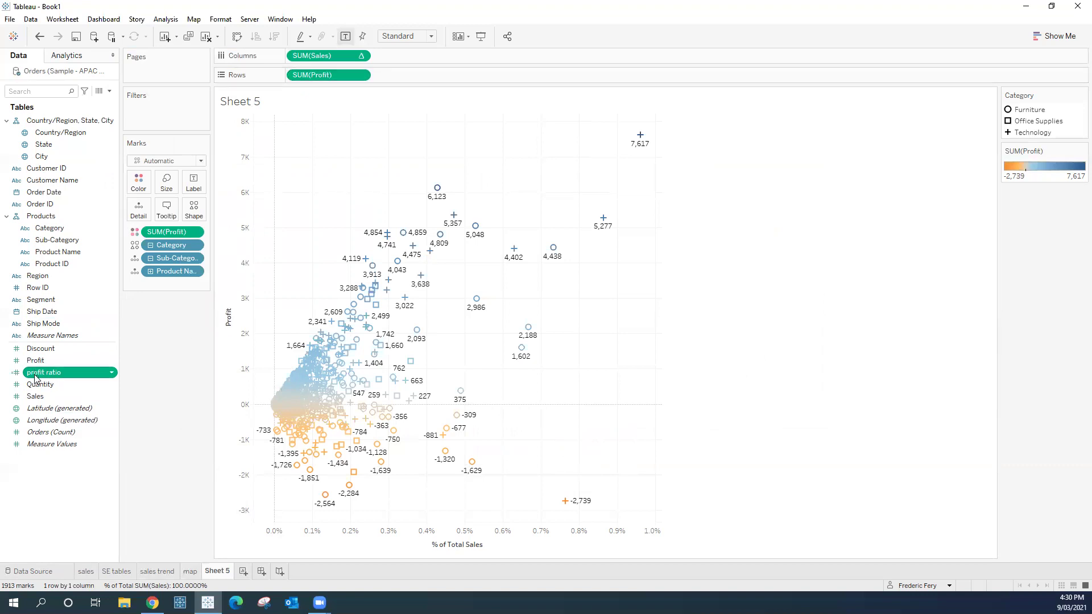
# Step: Replace Profit with profit ratio on the scatter plot's vertical axis and label the marks with profit ratio
pyautogui.moveTo(51, 374); pyautogui.dragTo(313, 76)
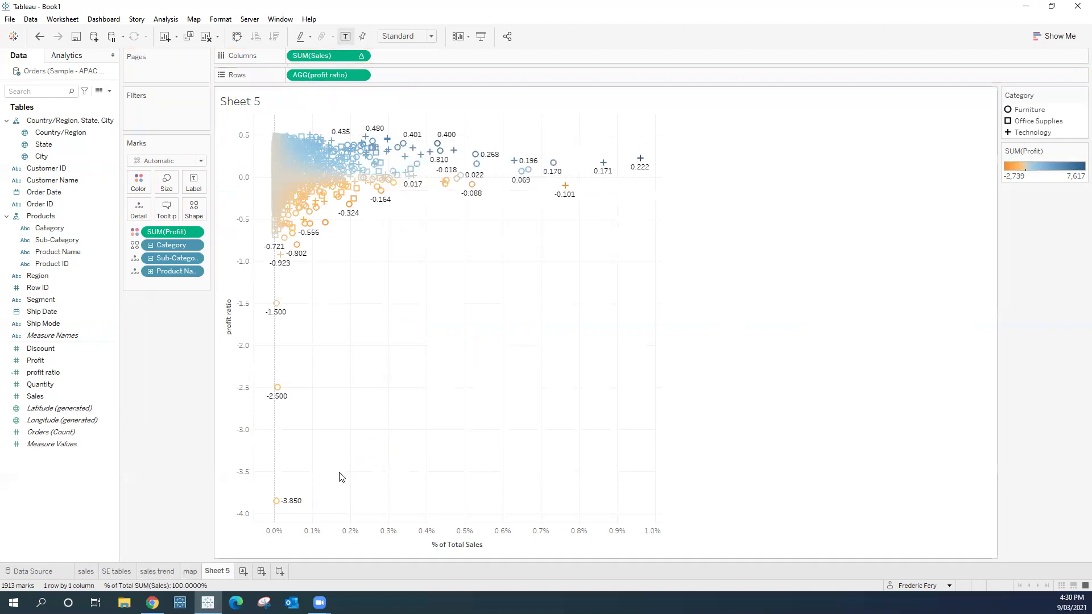
pyautogui.moveTo(293, 506)
pyautogui.moveTo(40, 379); pyautogui.dragTo(196, 186)
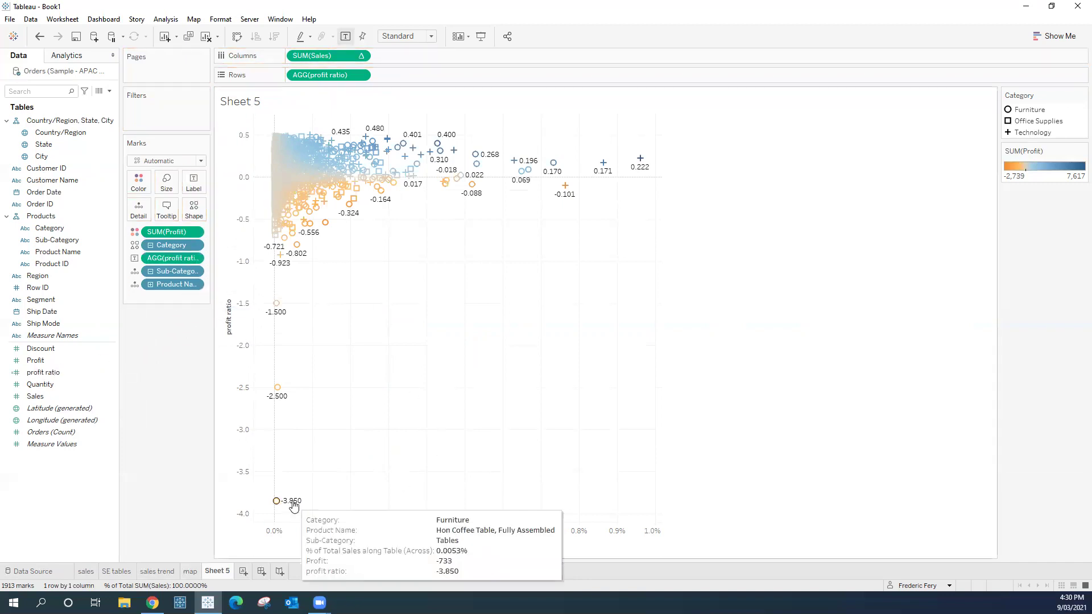
# Step: Set the default number format of the profit ratio field to Percentage with 2 decimal places
pyautogui.moveTo(119, 317); pyautogui.dragTo(141, 319)
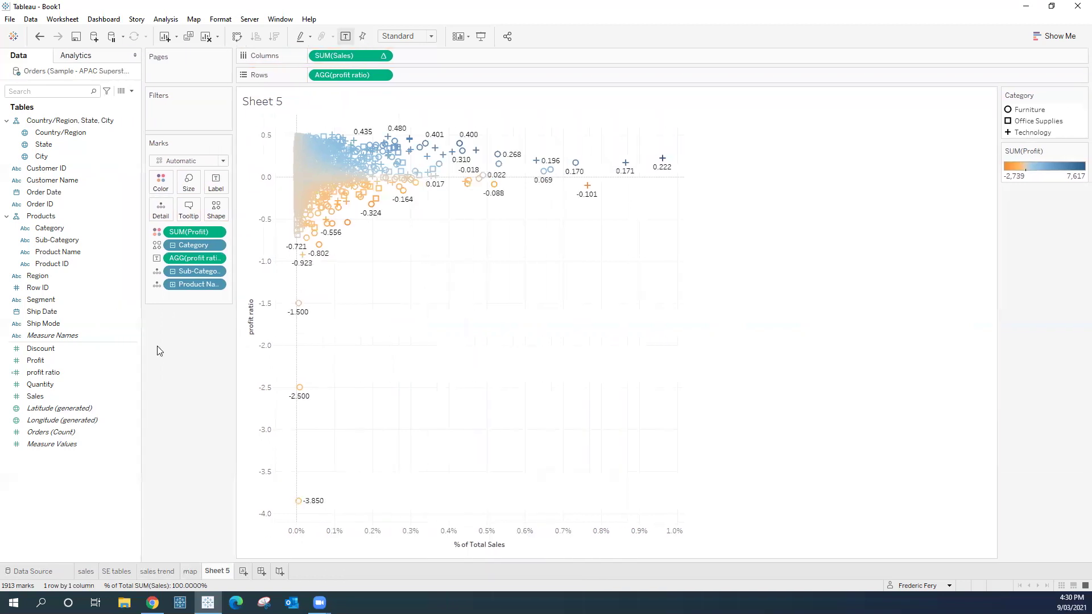
pyautogui.click(135, 374)
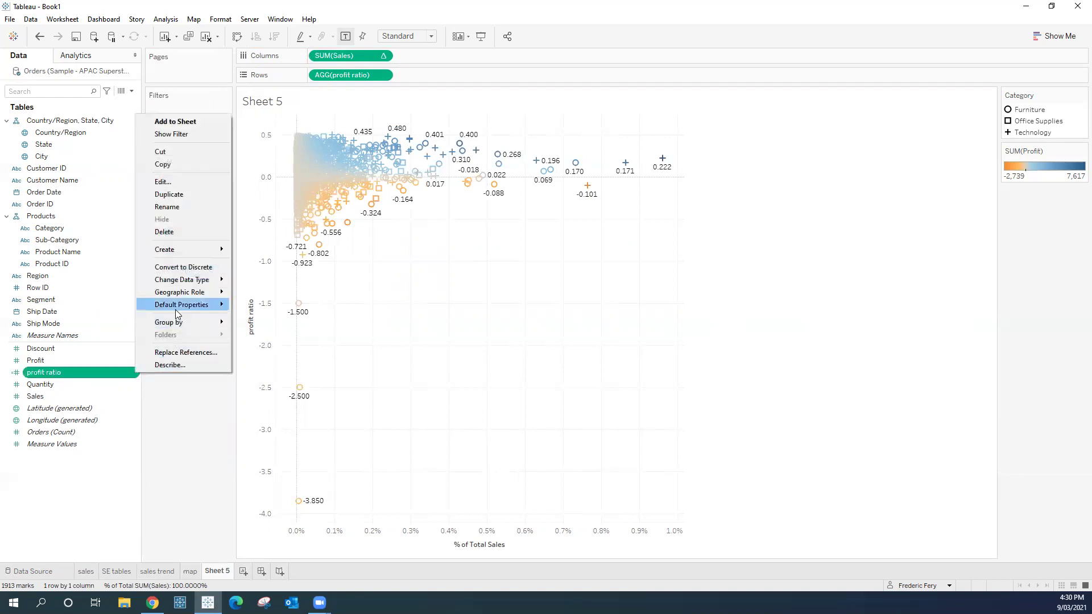
pyautogui.moveTo(176, 307)
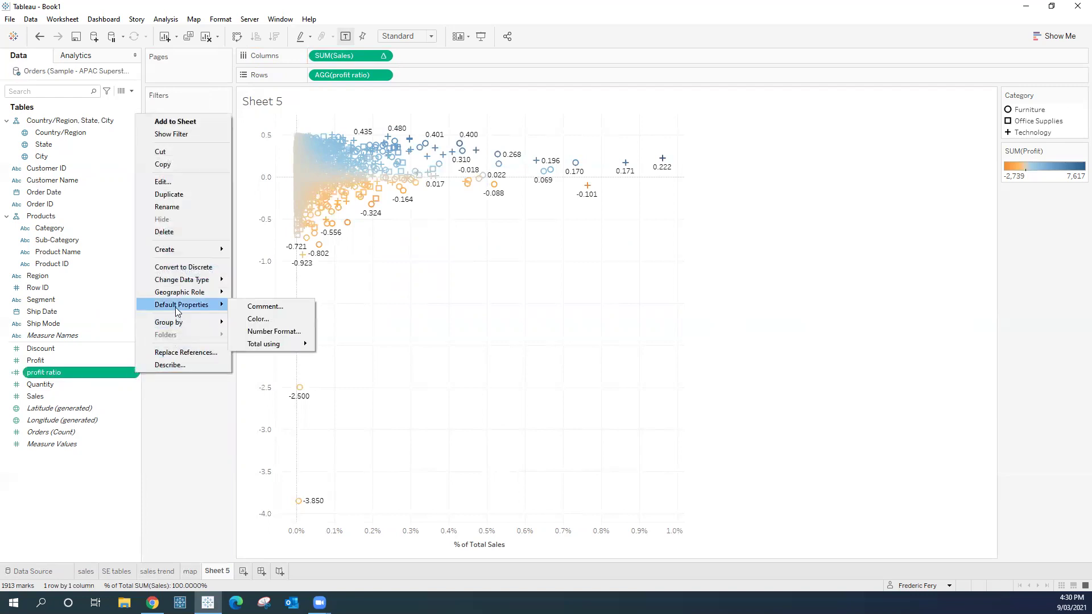
pyautogui.click(271, 331)
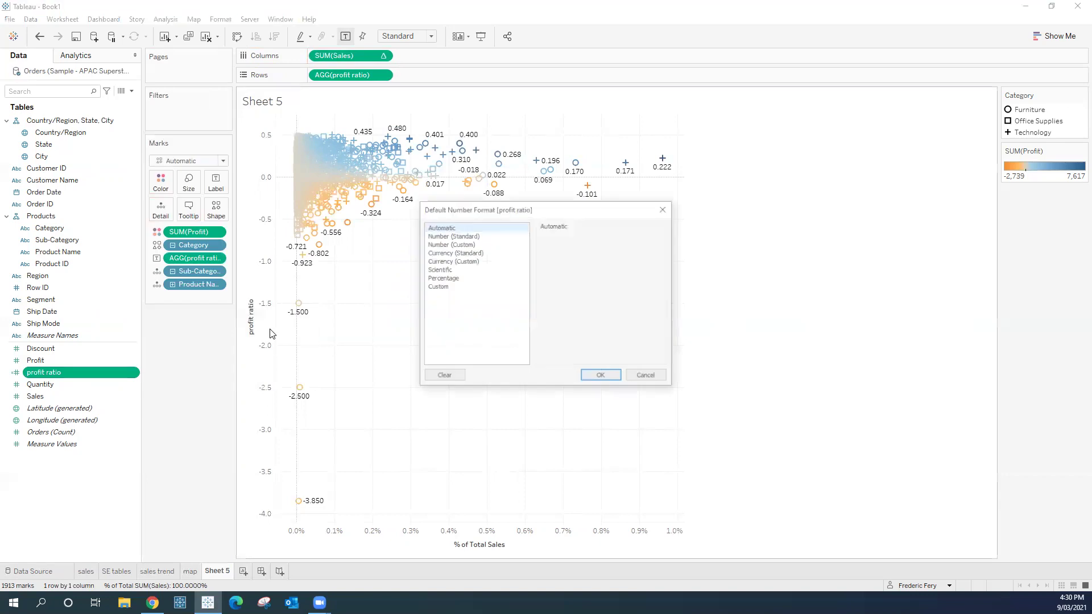
pyautogui.click(449, 278)
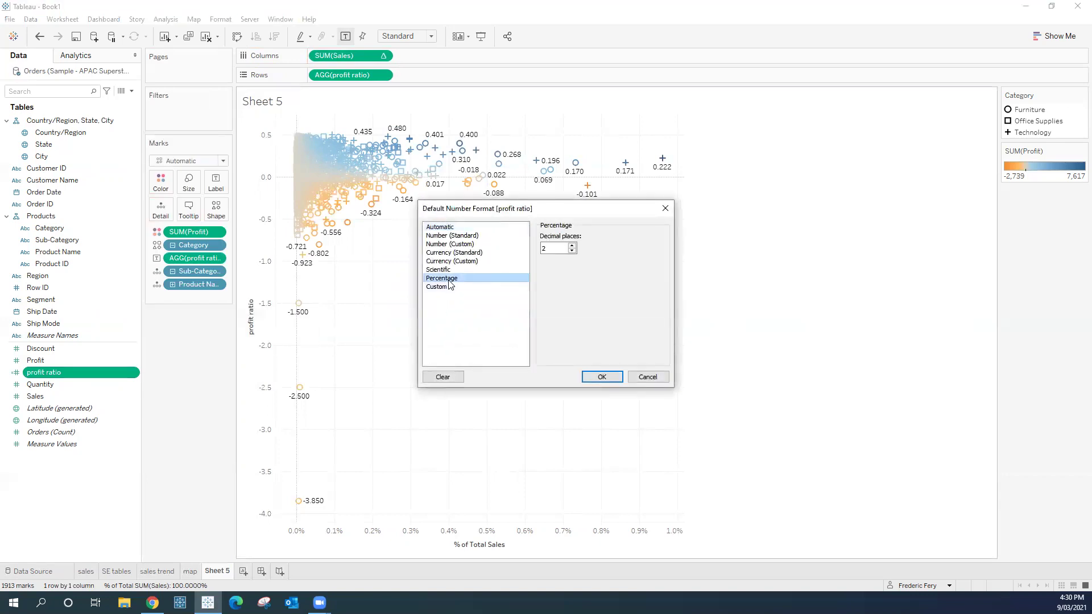
pyautogui.click(601, 377)
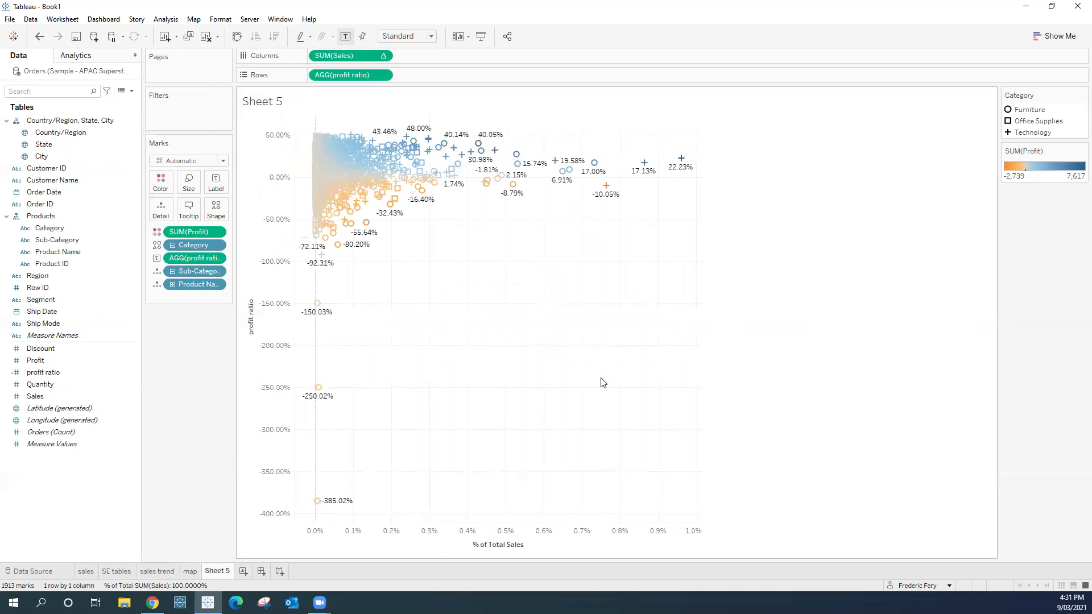
# Step: Rename the scatter plot worksheet as ratio
pyautogui.moveTo(344, 507)
pyautogui.doubleClick(219, 572)
pyautogui.write('ratio')
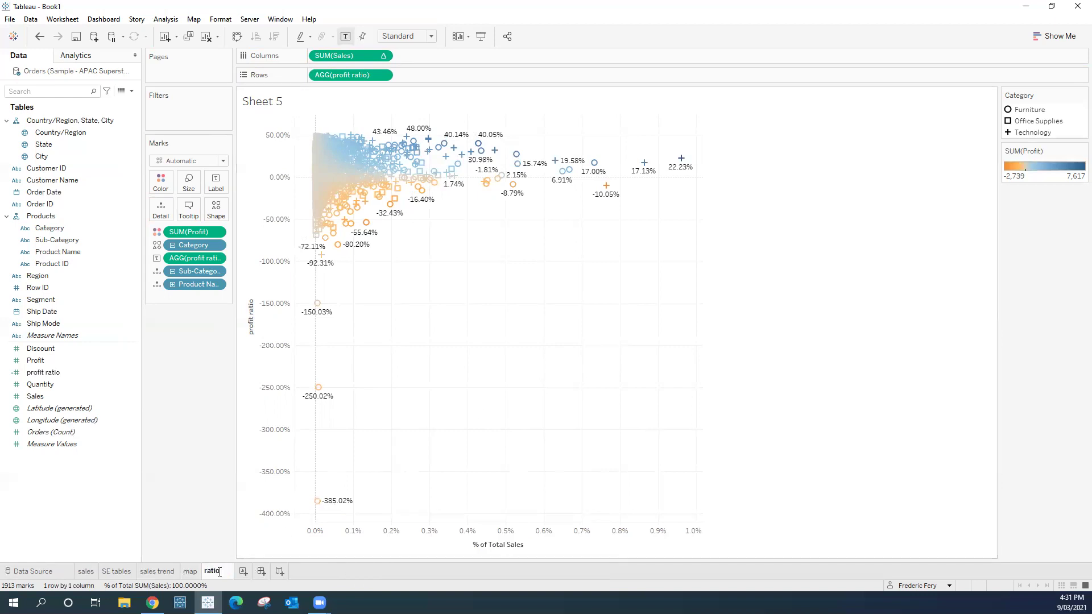
pyautogui.press('Return')
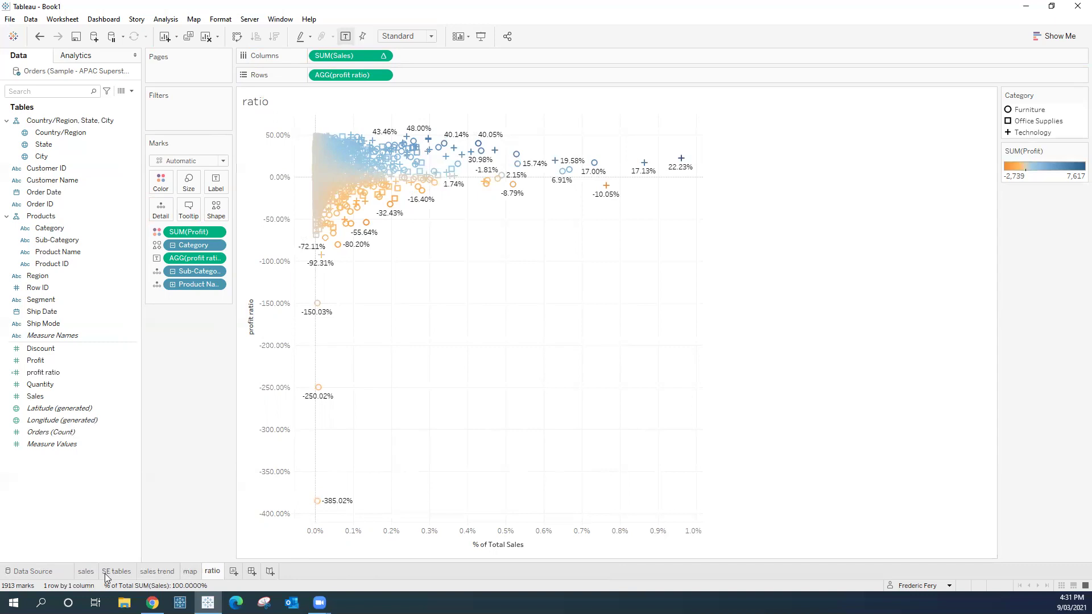
# Step: Create a new dashboard and set its size to Automatic
pyautogui.click(252, 571)
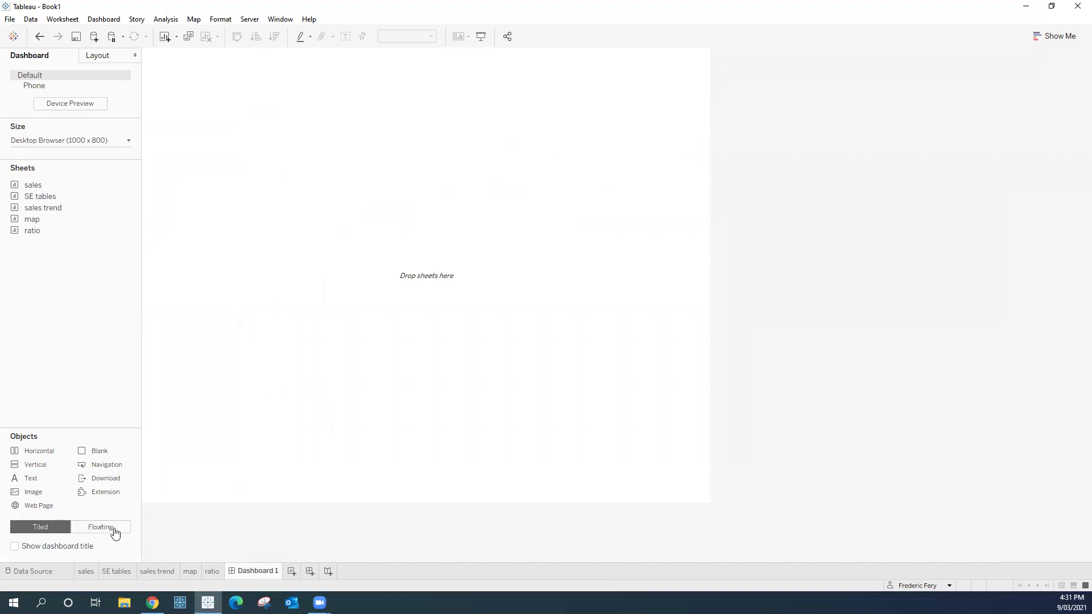
pyautogui.moveTo(130, 210)
pyautogui.click(78, 146)
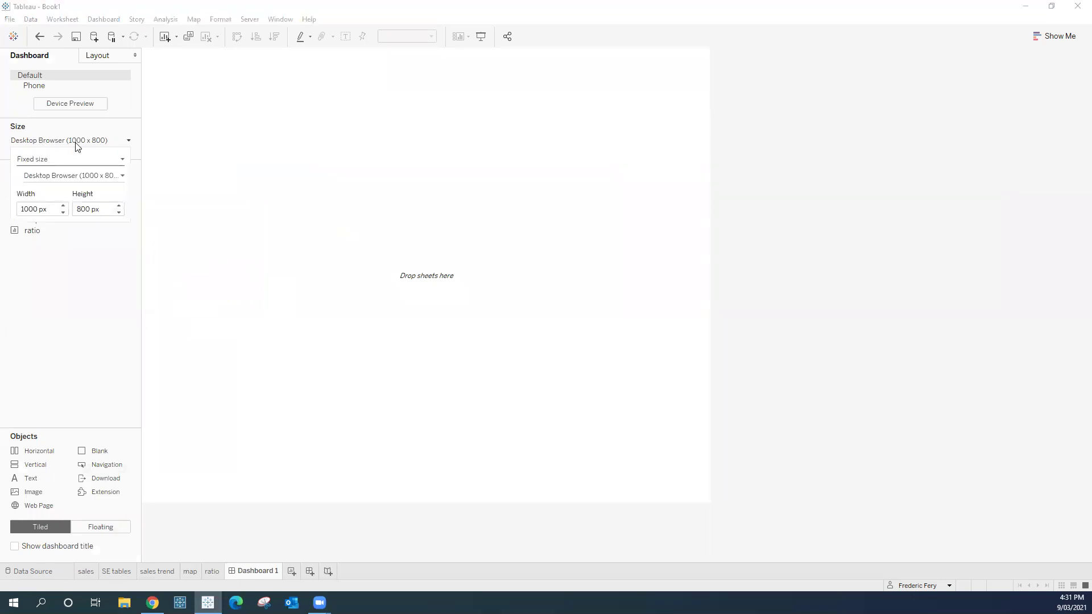
pyautogui.click(45, 160)
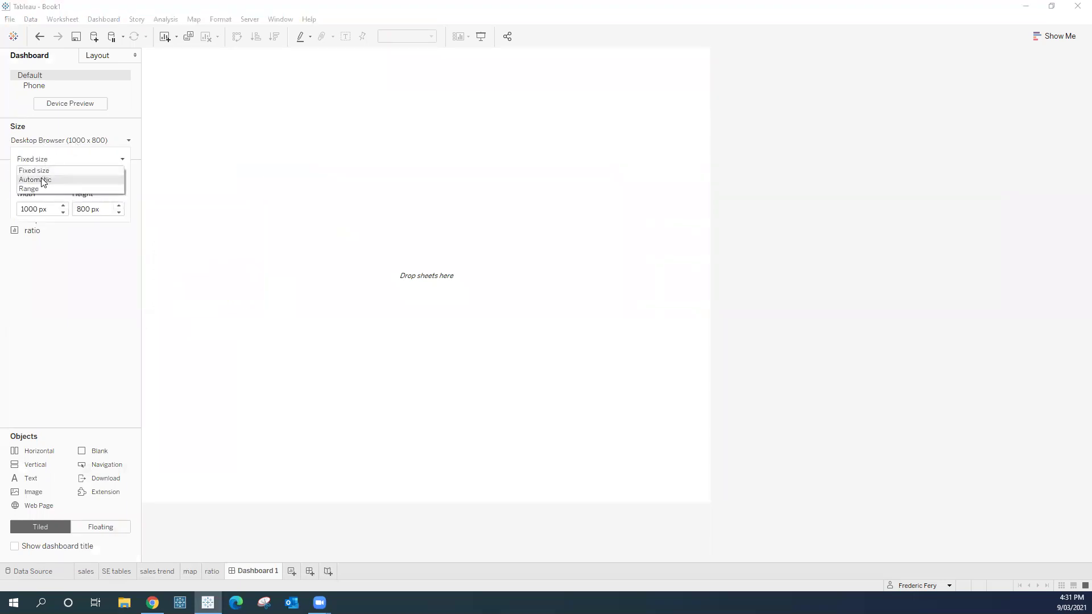
pyautogui.click(41, 180)
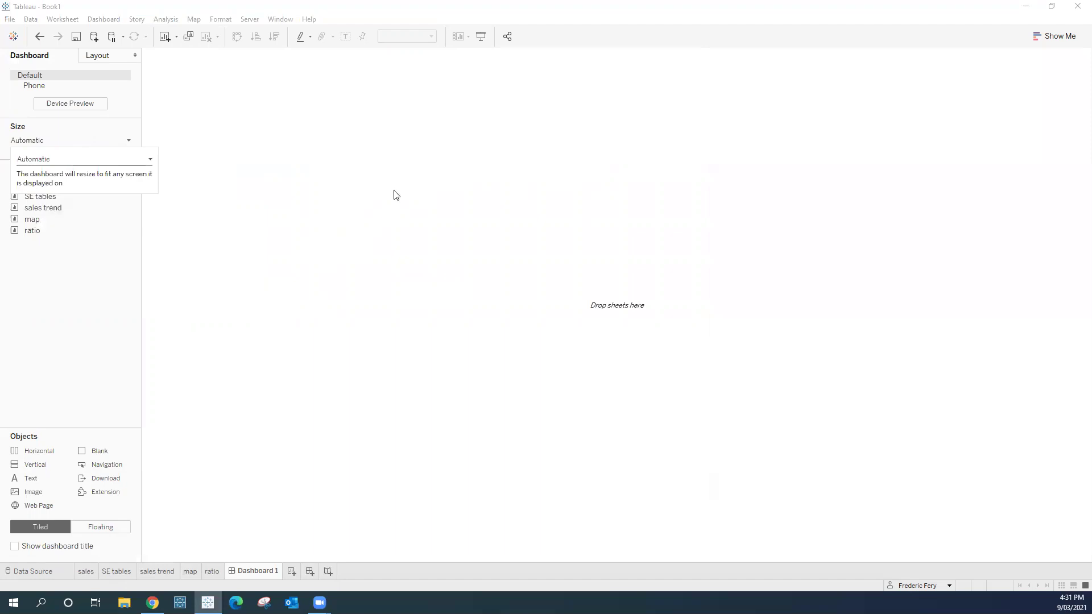
pyautogui.click(83, 300)
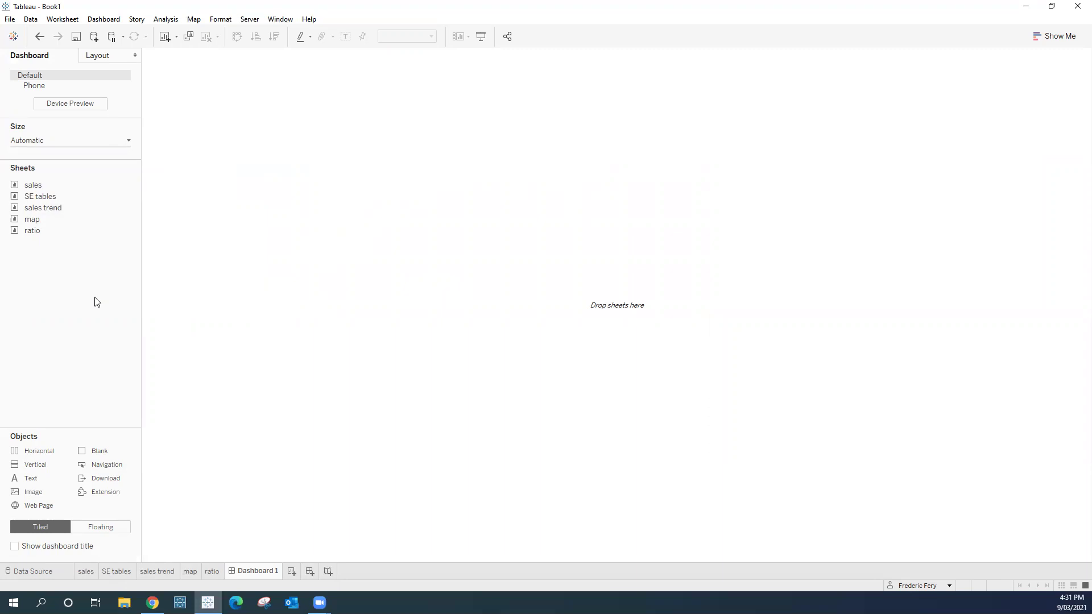
# Step: Place the sales sheet on the dashboard and add the SE tables sheet on its right side
pyautogui.moveTo(91, 185); pyautogui.dragTo(192, 189)
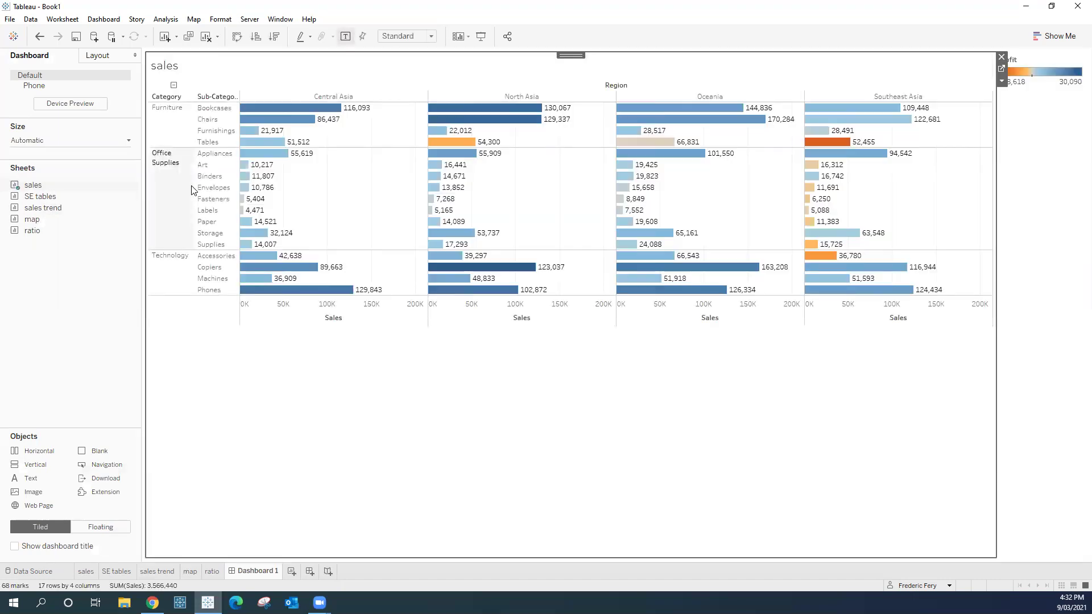
pyautogui.moveTo(30, 199); pyautogui.dragTo(742, 279)
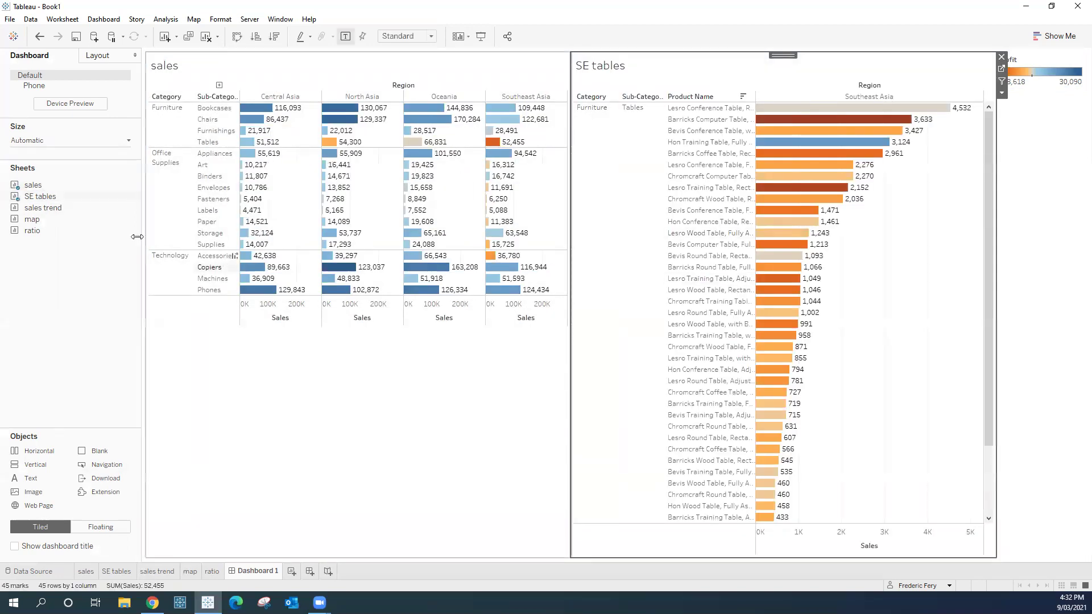
# Step: Add the map sheet below the sales sheet and the ratio sheet below the SE tables sheet on the dashboard
pyautogui.moveTo(33, 226)
pyautogui.moveTo(33, 226); pyautogui.dragTo(347, 388)
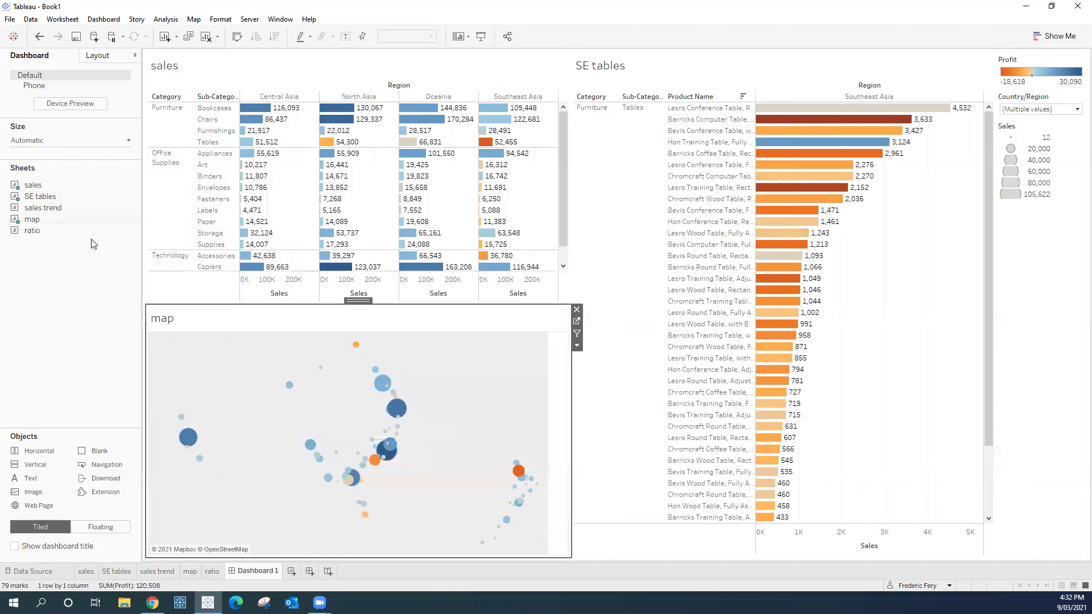
pyautogui.moveTo(38, 235)
pyautogui.moveTo(34, 236); pyautogui.dragTo(753, 418)
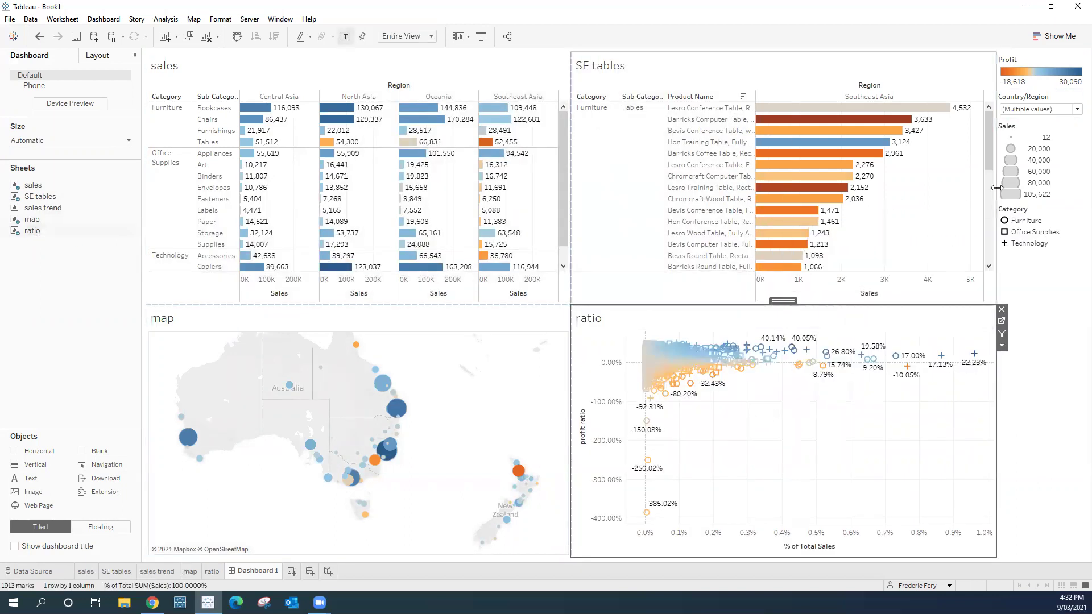
# Step: Remove the Profit, Sales and Category legends and the Country/Region filter from the dashboard
pyautogui.click(1033, 62)
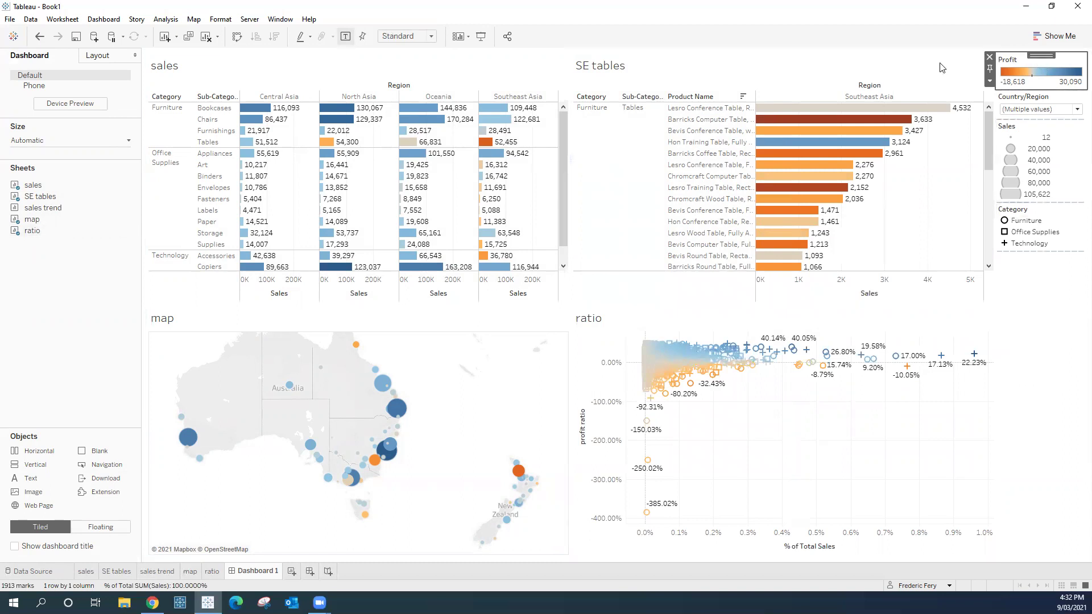
pyautogui.click(1075, 153)
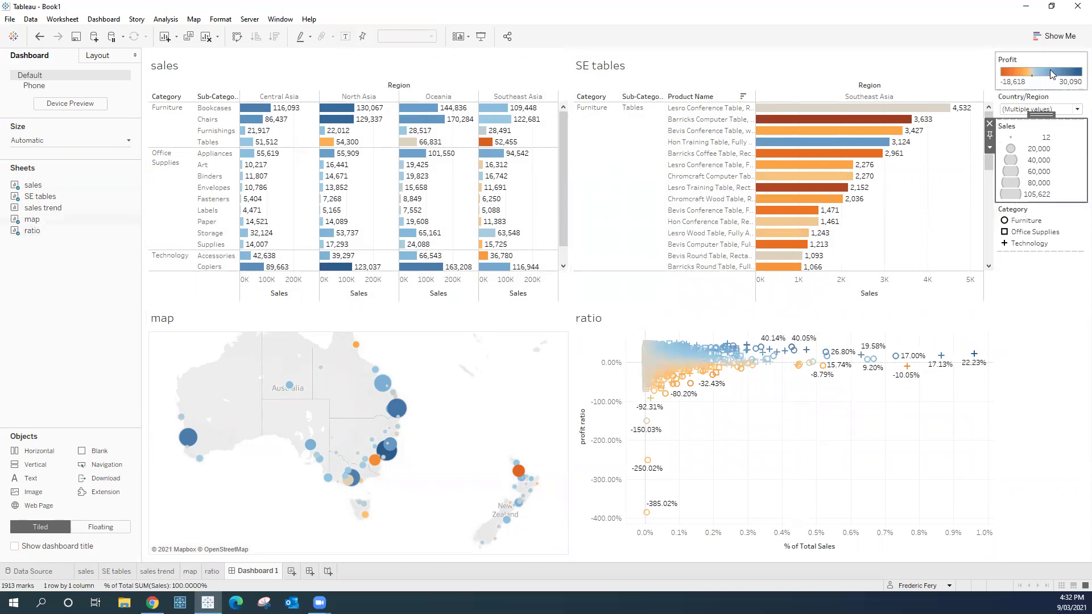
pyautogui.click(1048, 67)
pyautogui.press('Delete')
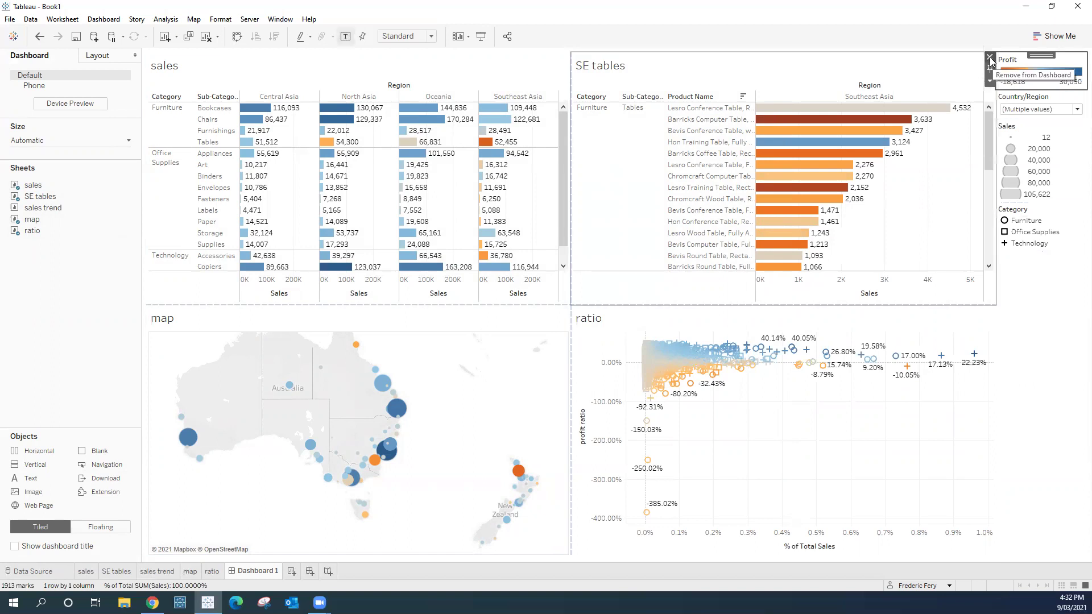
pyautogui.click(1007, 89)
pyautogui.click(990, 86)
pyautogui.click(1009, 64)
pyautogui.press('Delete')
pyautogui.click(1002, 61)
pyautogui.press('Delete')
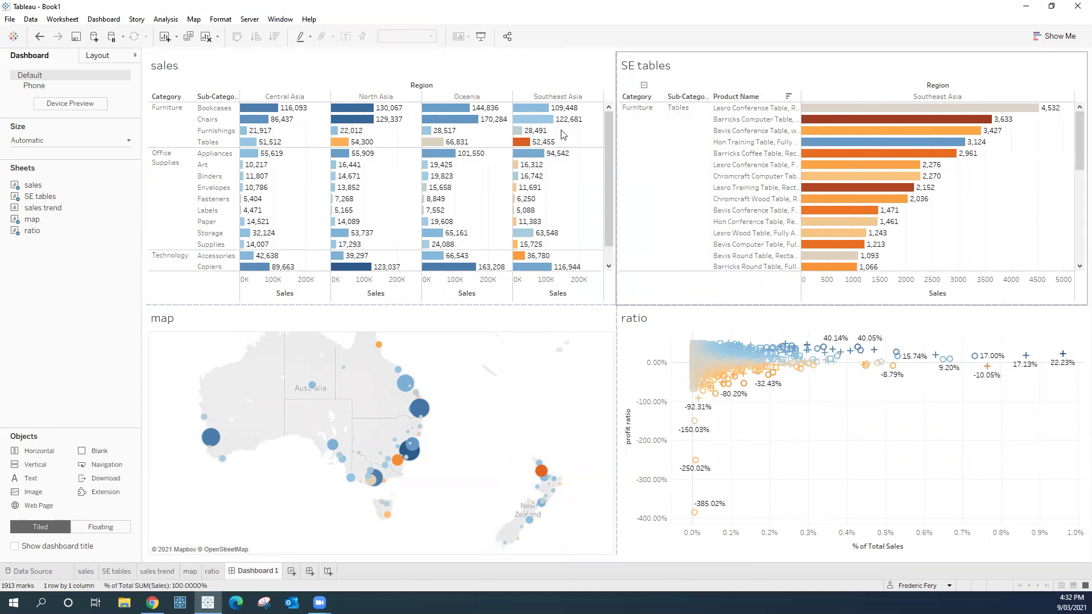
# Step: Resize the dashboard sheets to make the upper row taller and the sales sheet wider than SE tables
pyautogui.click(581, 313)
pyautogui.moveTo(582, 313); pyautogui.dragTo(582, 360)
pyautogui.moveTo(629, 306); pyautogui.dragTo(633, 357)
pyautogui.moveTo(637, 242); pyautogui.dragTo(660, 241)
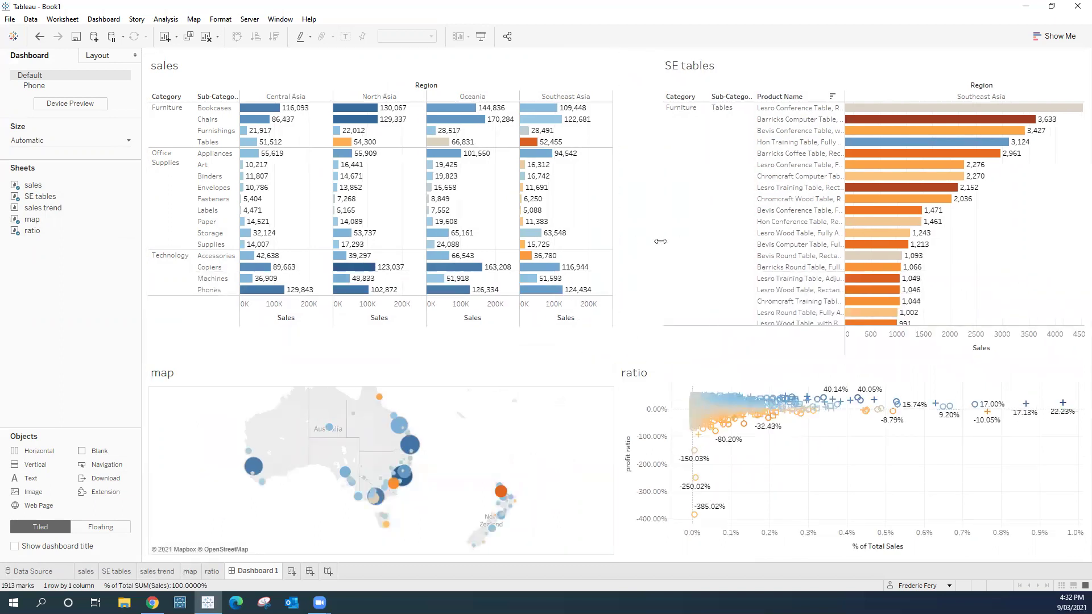
pyautogui.moveTo(571, 360); pyautogui.dragTo(574, 333)
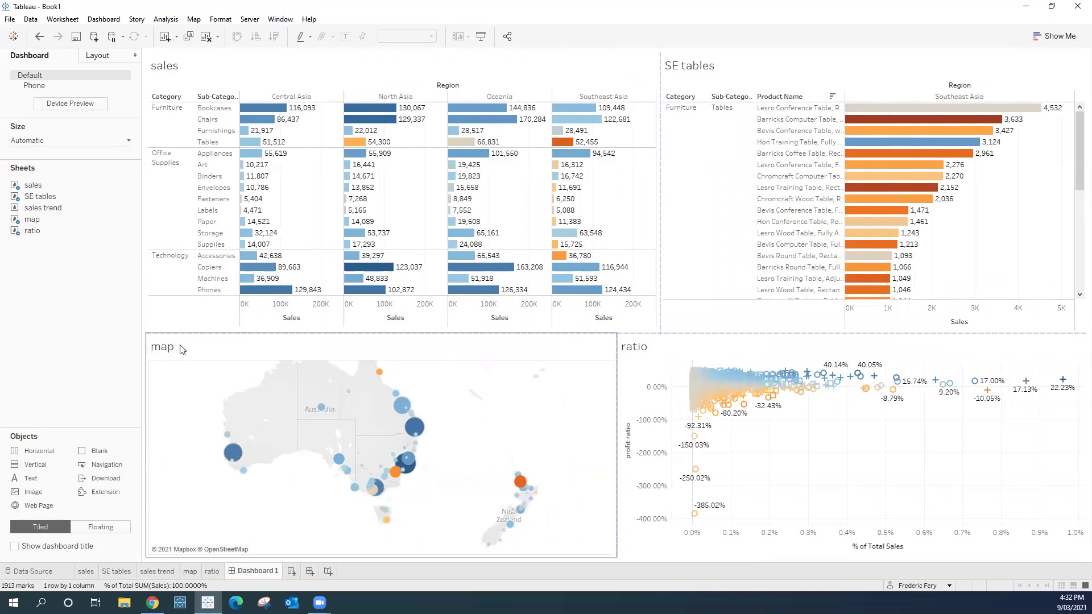
# Step: Hide the titles of the map, sales, SE tables and ratio sheets on the dashboard
pyautogui.click(206, 348)
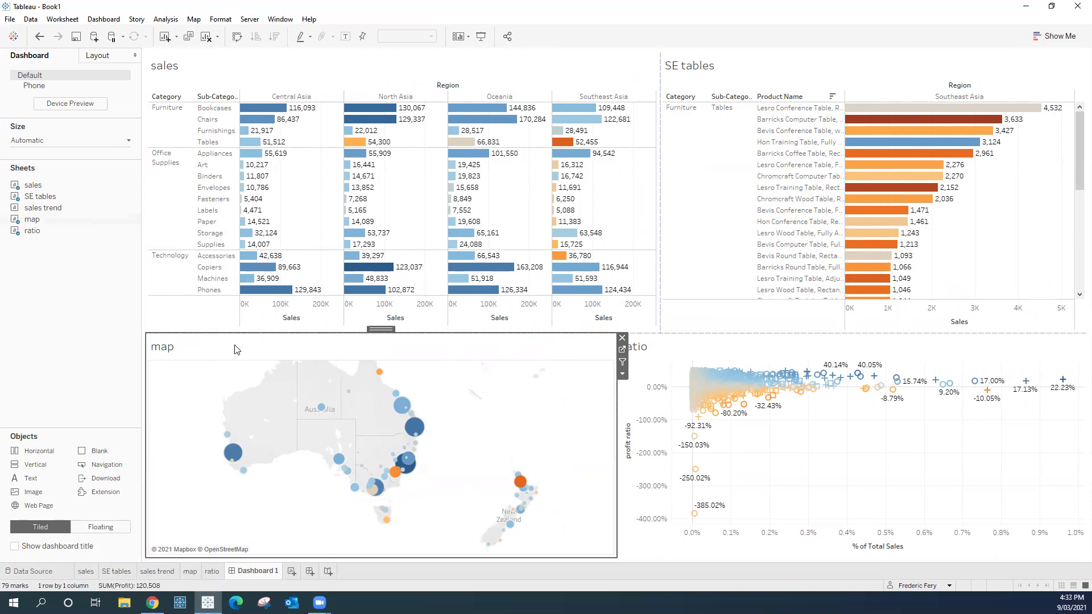
pyautogui.rightClick(160, 354)
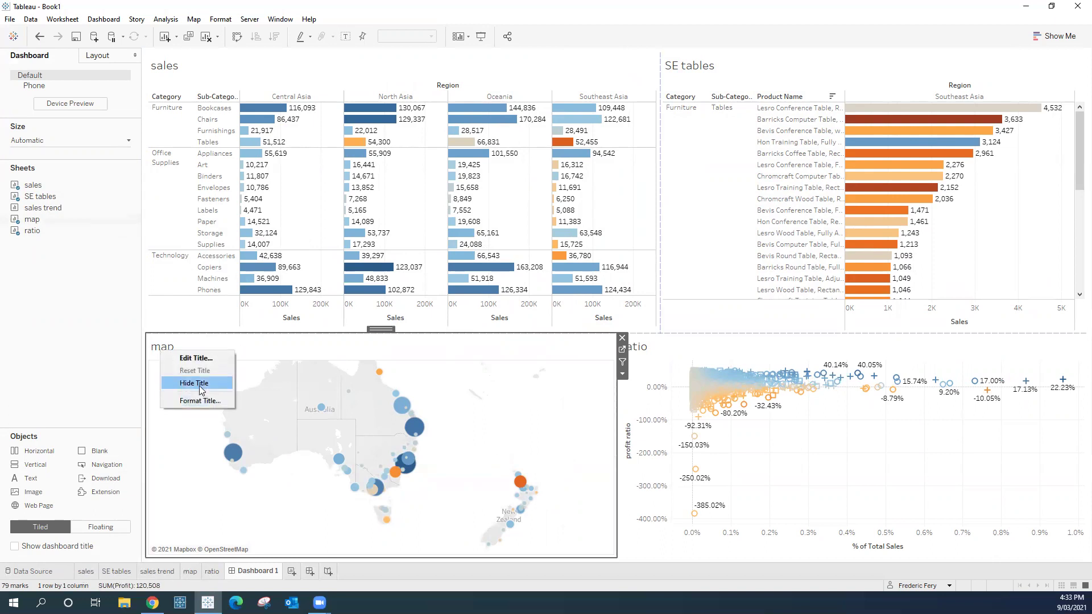
pyautogui.click(199, 385)
pyautogui.click(177, 70)
pyautogui.rightClick(176, 69)
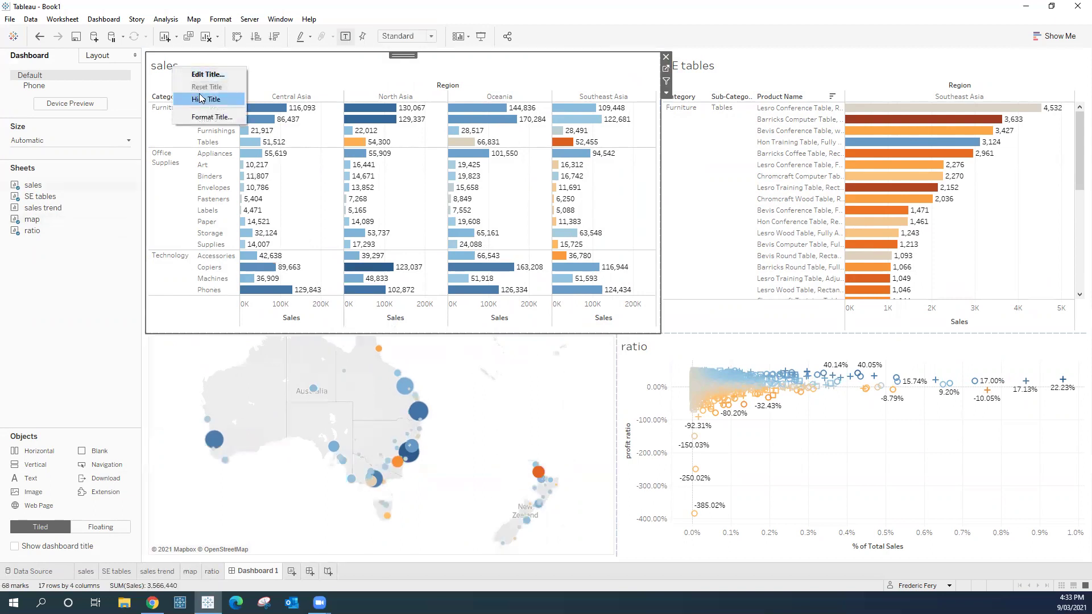
pyautogui.click(204, 97)
pyautogui.click(728, 74)
pyautogui.rightClick(702, 70)
pyautogui.click(733, 98)
pyautogui.click(662, 352)
pyautogui.rightClick(660, 352)
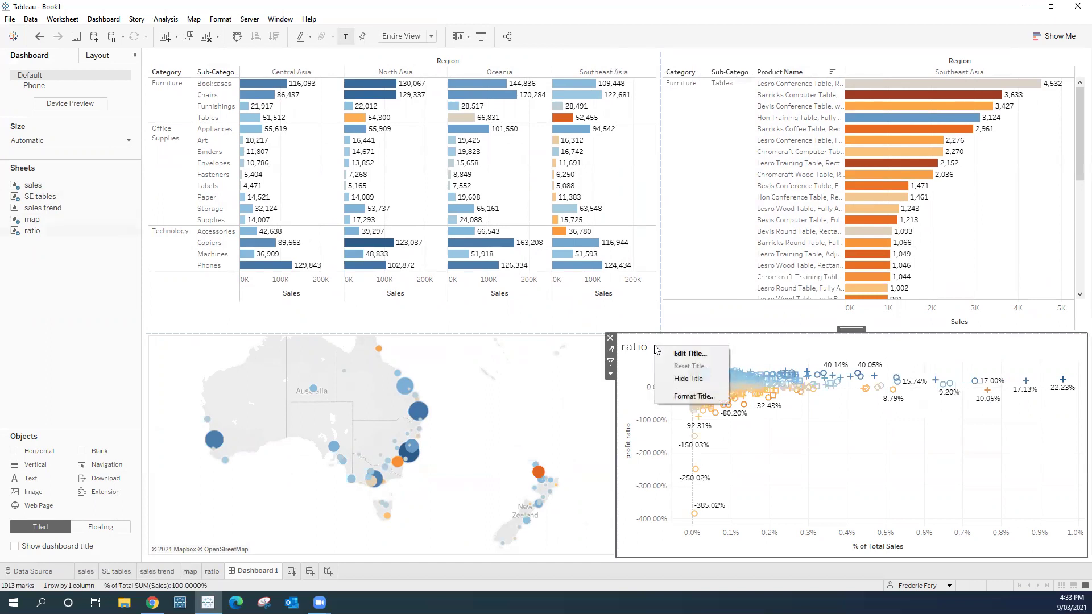
pyautogui.click(691, 380)
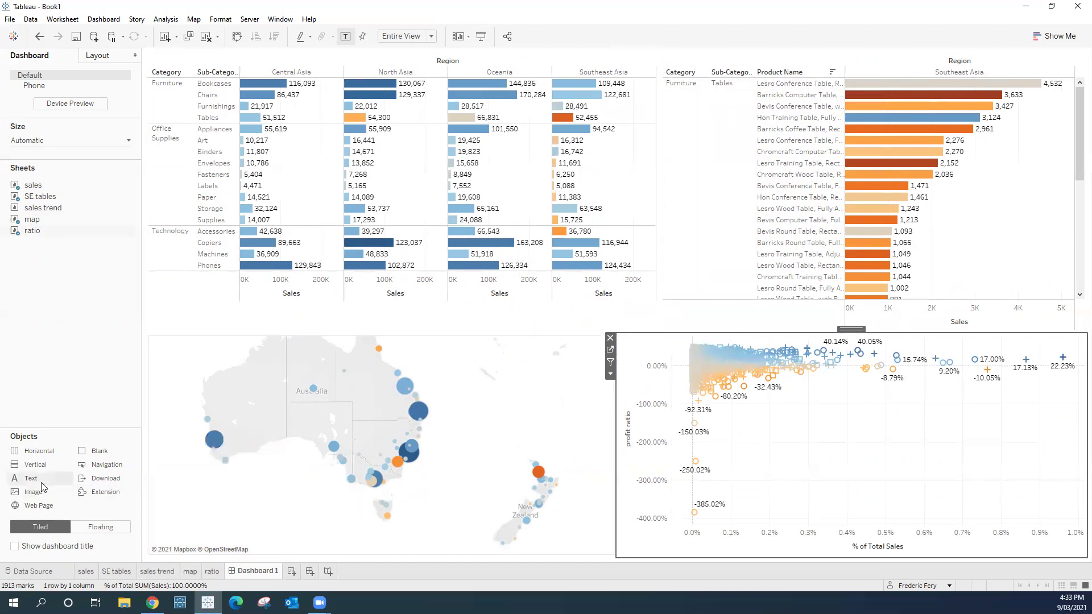
# Step: Add a text heading reading "My dashboard" at font size 28 above the sheets and reduce its height
pyautogui.moveTo(31, 479); pyautogui.dragTo(630, 76)
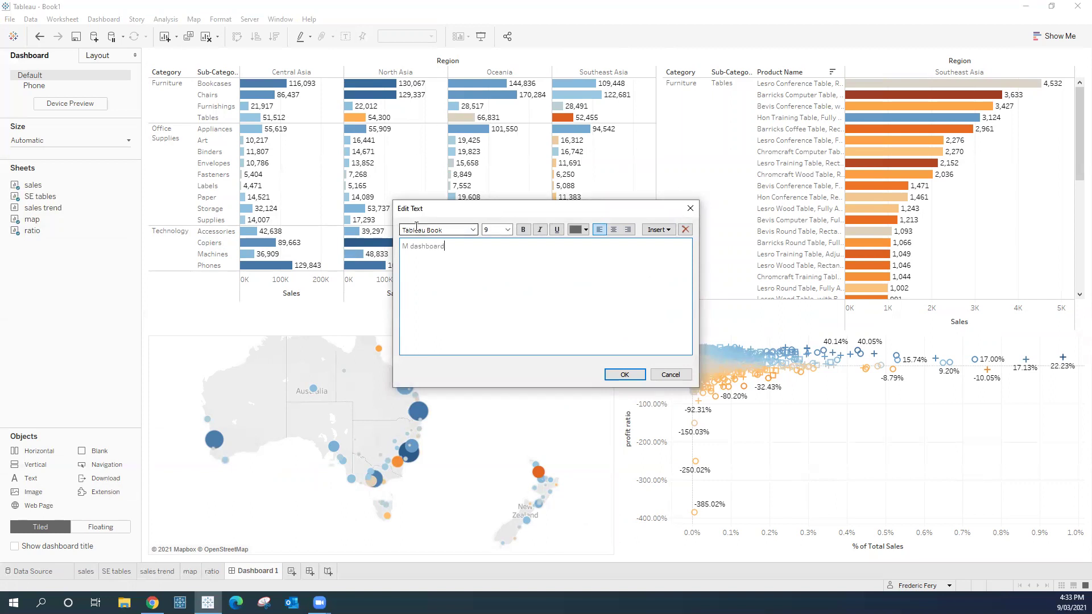
pyautogui.click(407, 246)
pyautogui.write('y')
pyautogui.moveTo(449, 247); pyautogui.dragTo(393, 250)
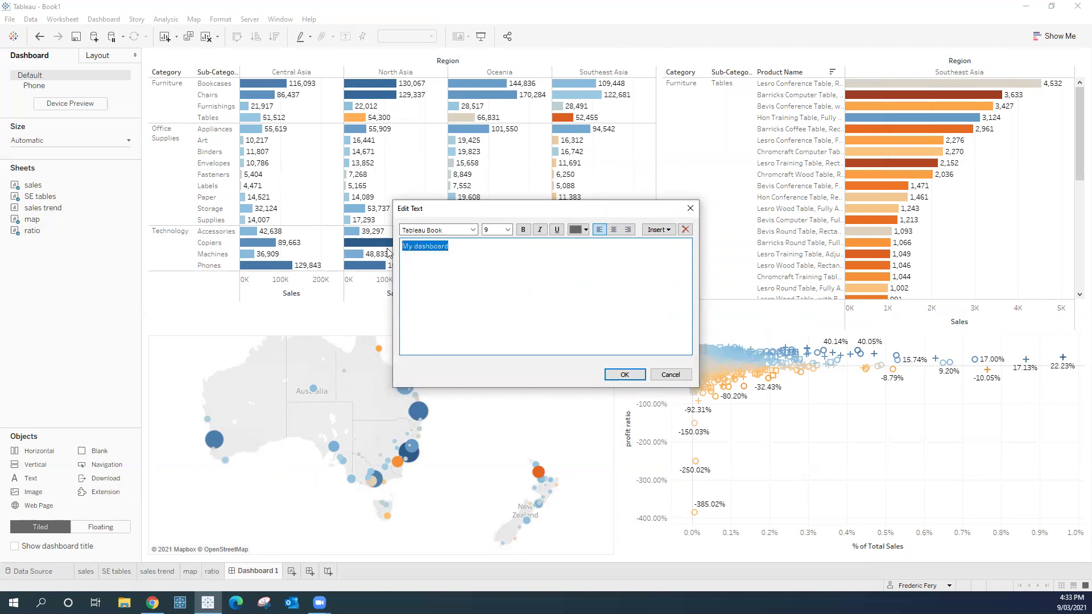
pyautogui.click(508, 230)
pyautogui.click(495, 333)
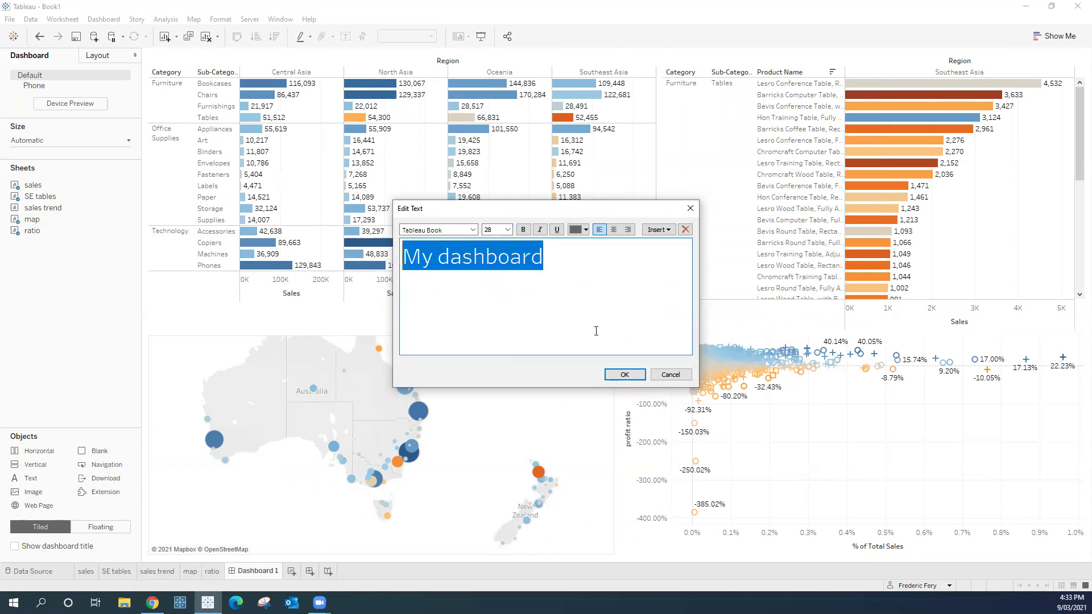
pyautogui.click(626, 374)
pyautogui.moveTo(527, 232); pyautogui.dragTo(522, 102)
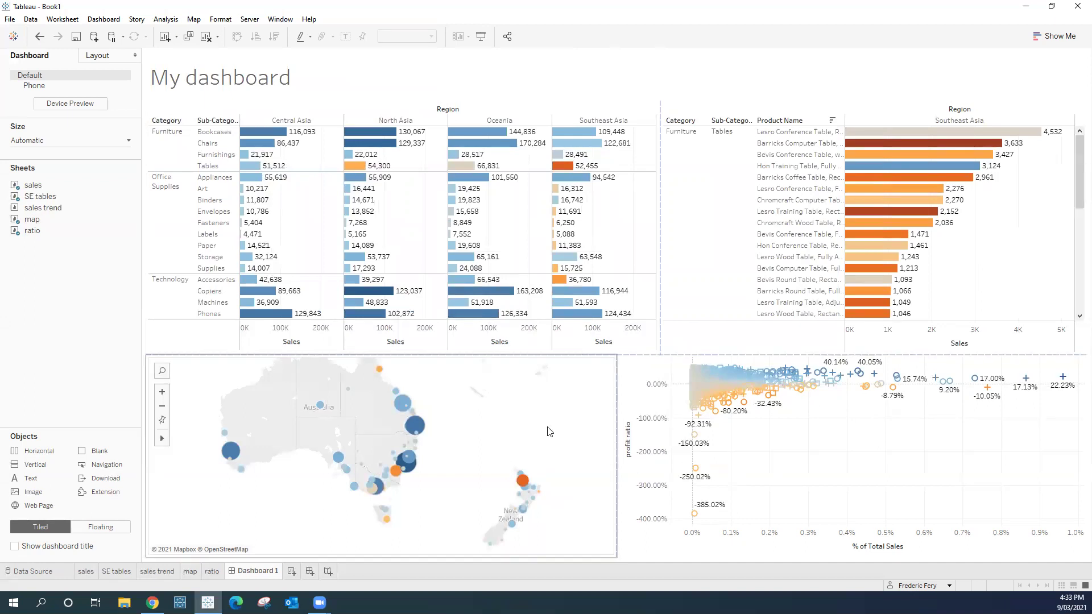
# Step: Set the map sheet to be used as a filter for the rest of the dashboard
pyautogui.click(531, 399)
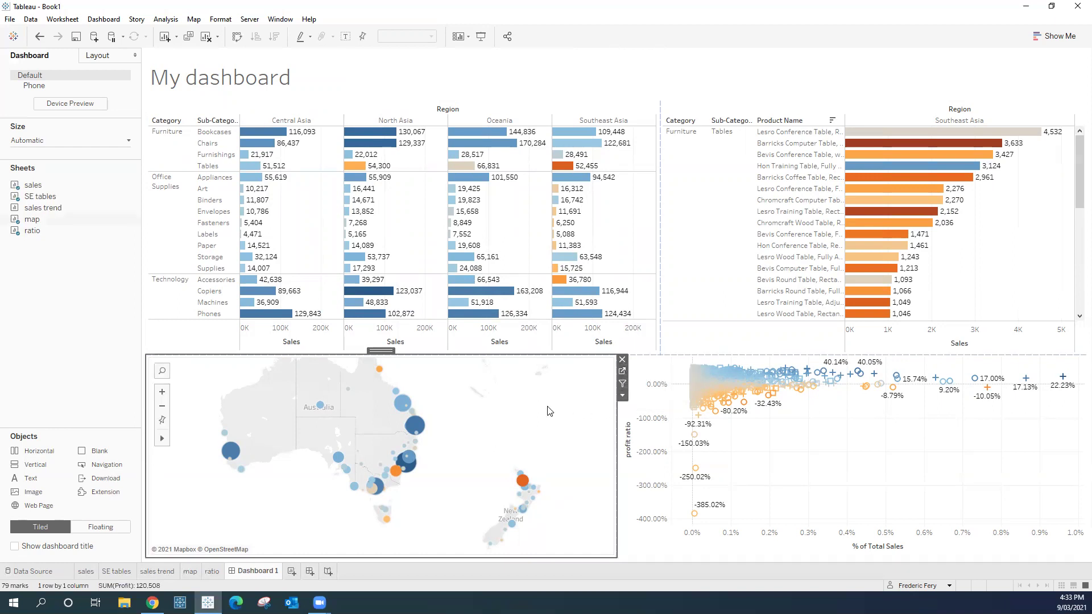
pyautogui.click(853, 471)
pyautogui.click(706, 257)
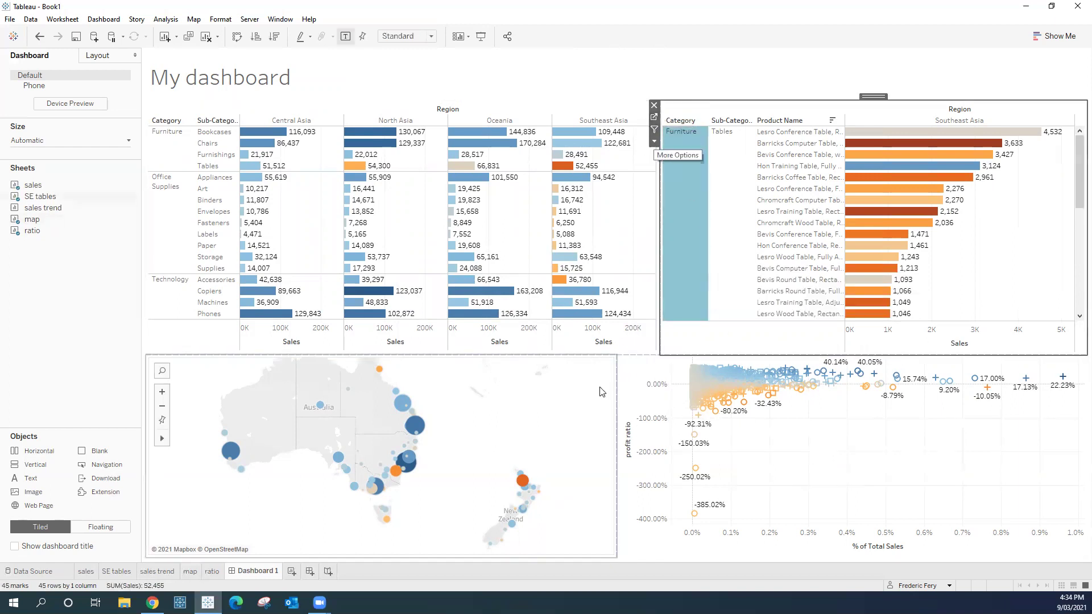
pyautogui.click(543, 394)
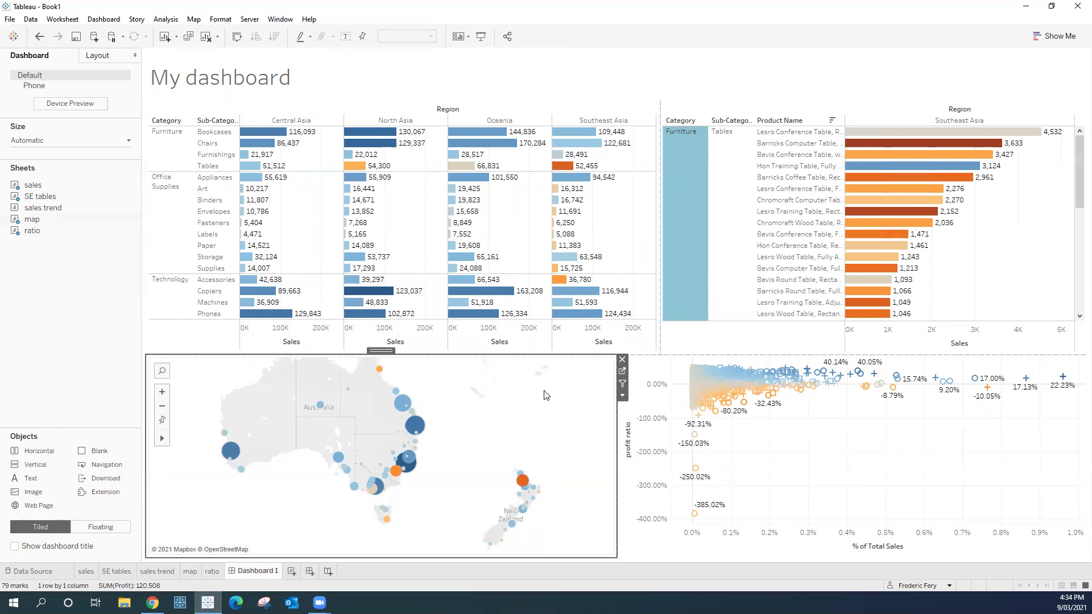
pyautogui.click(623, 386)
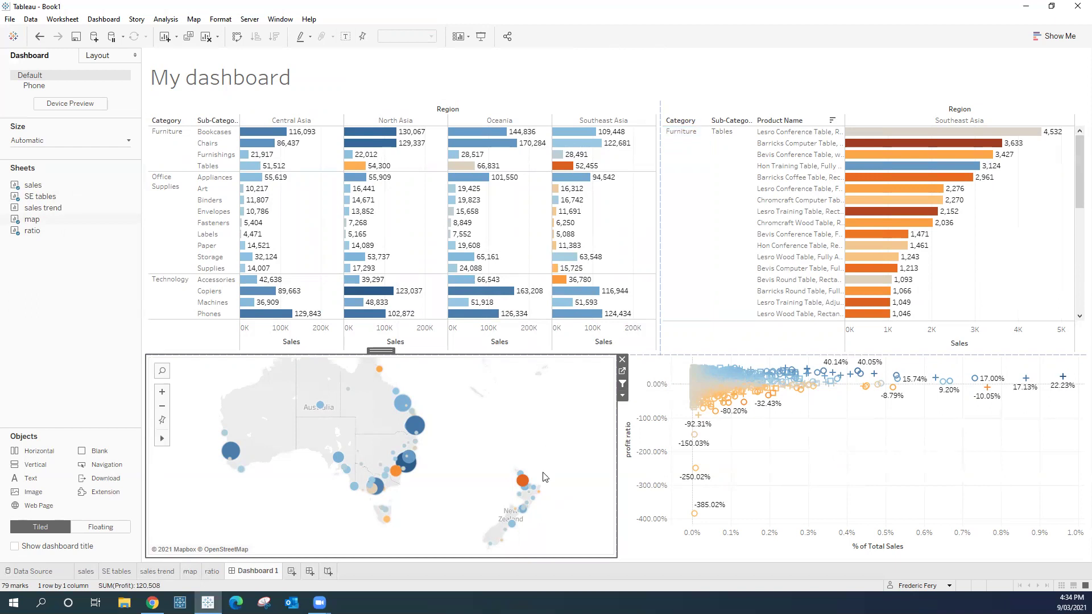
# Step: Test the map filter by selecting the Auckland mark, and clear the selection
pyautogui.click(522, 482)
pyautogui.click(522, 483)
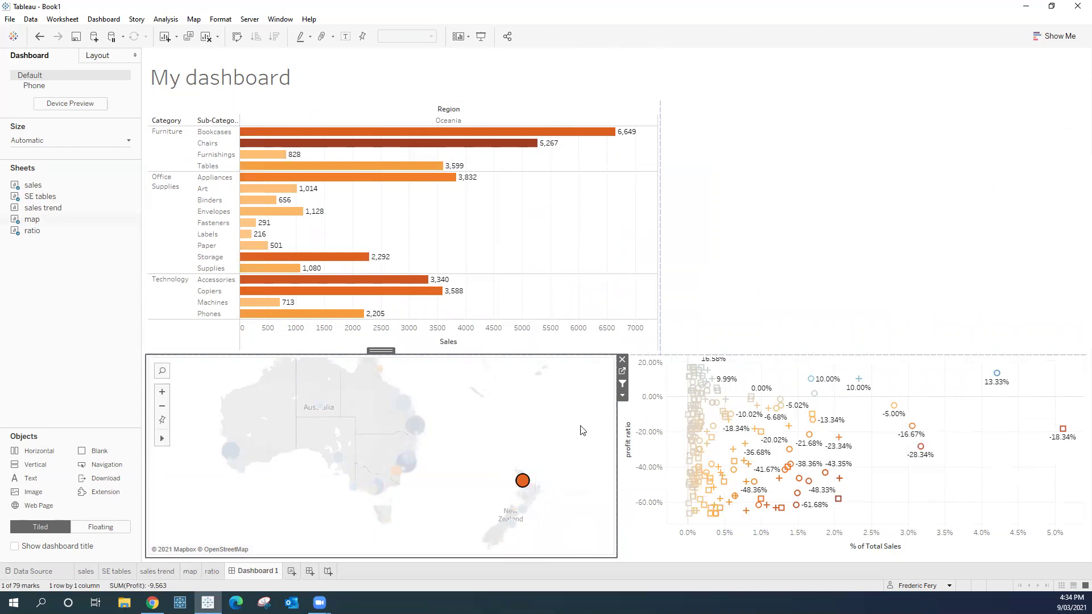
pyautogui.click(522, 481)
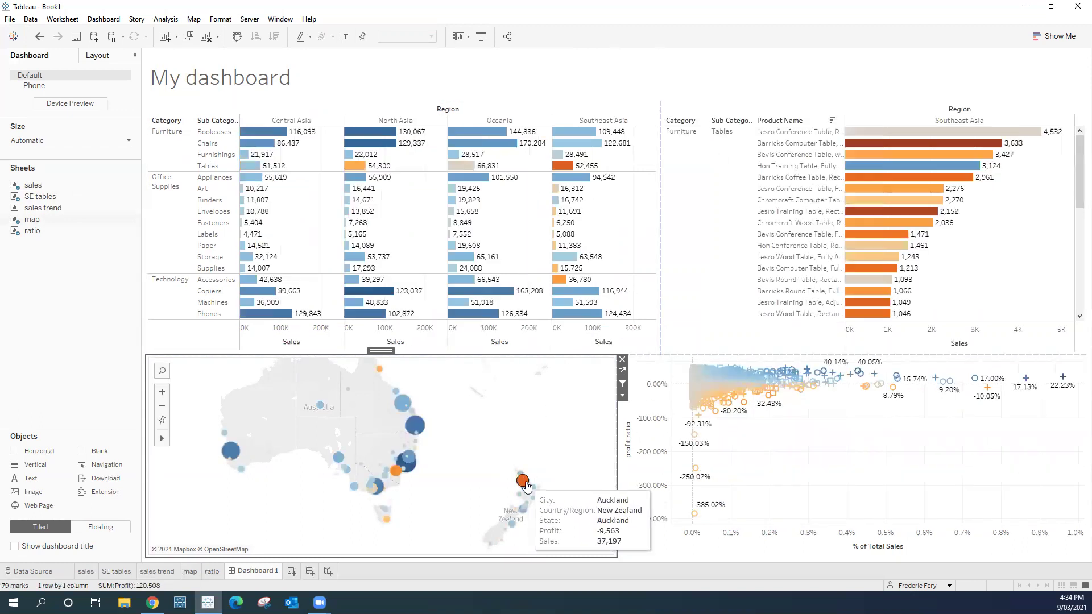
# Step: Use the sales sheet as a filter and test it by selecting and deselecting the Southeast Asia Tables bar
pyautogui.click(626, 218)
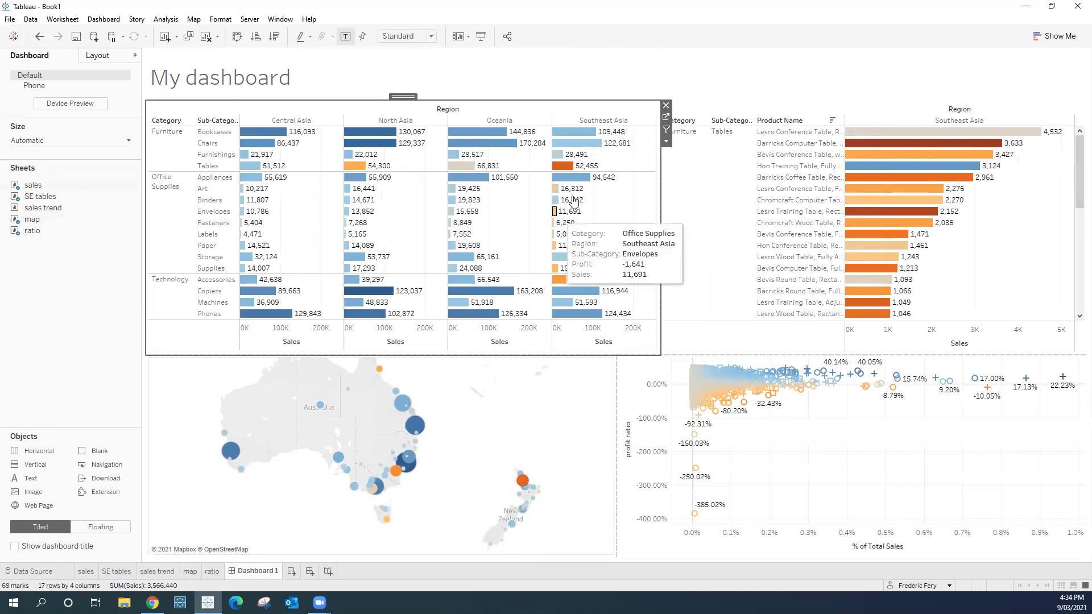
pyautogui.click(667, 129)
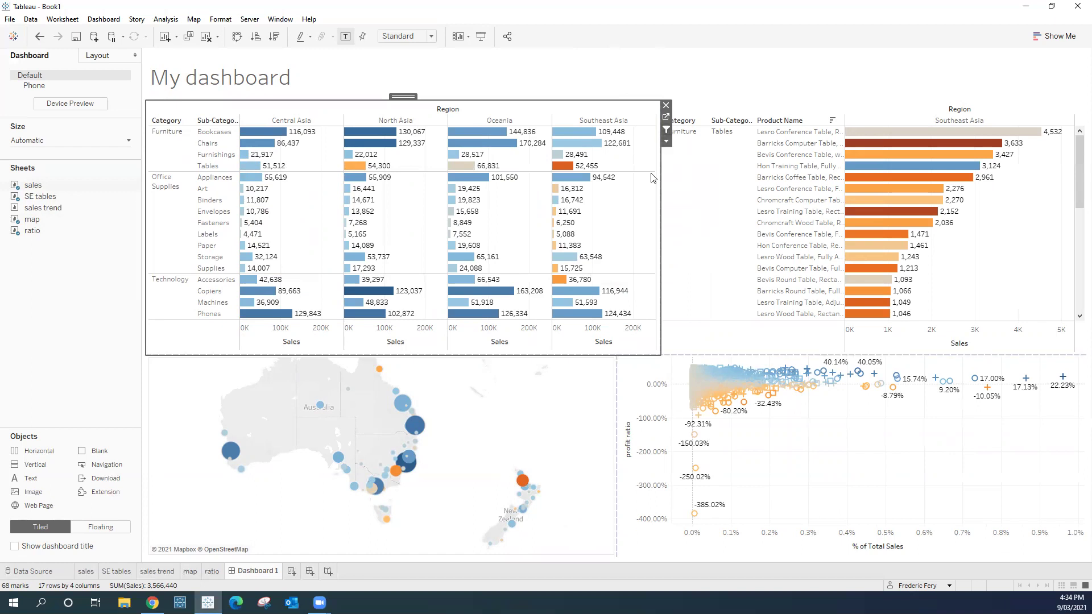
pyautogui.moveTo(560, 170)
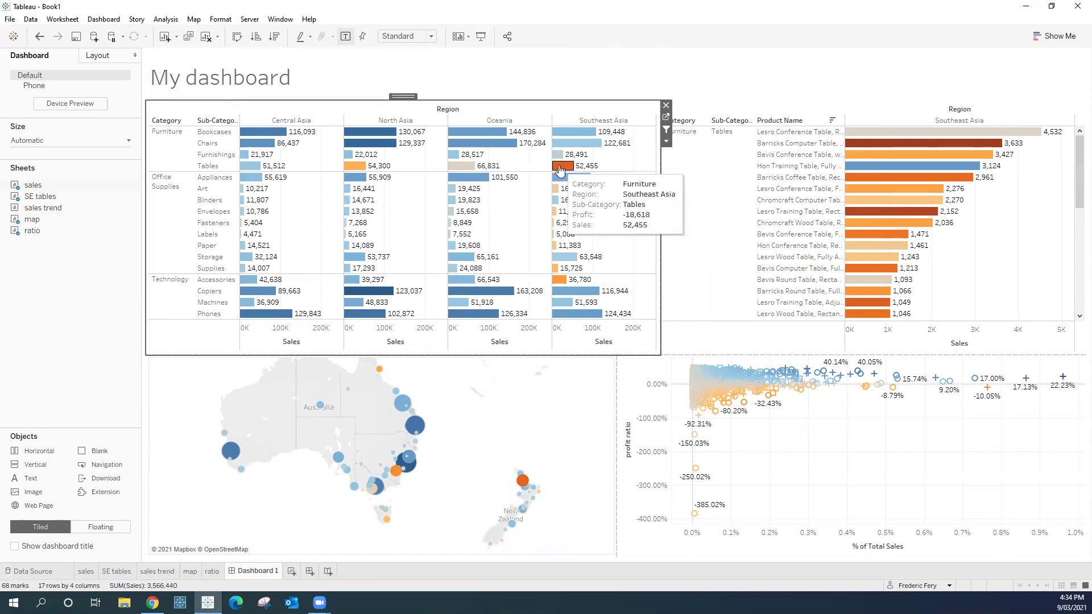
pyautogui.click(560, 166)
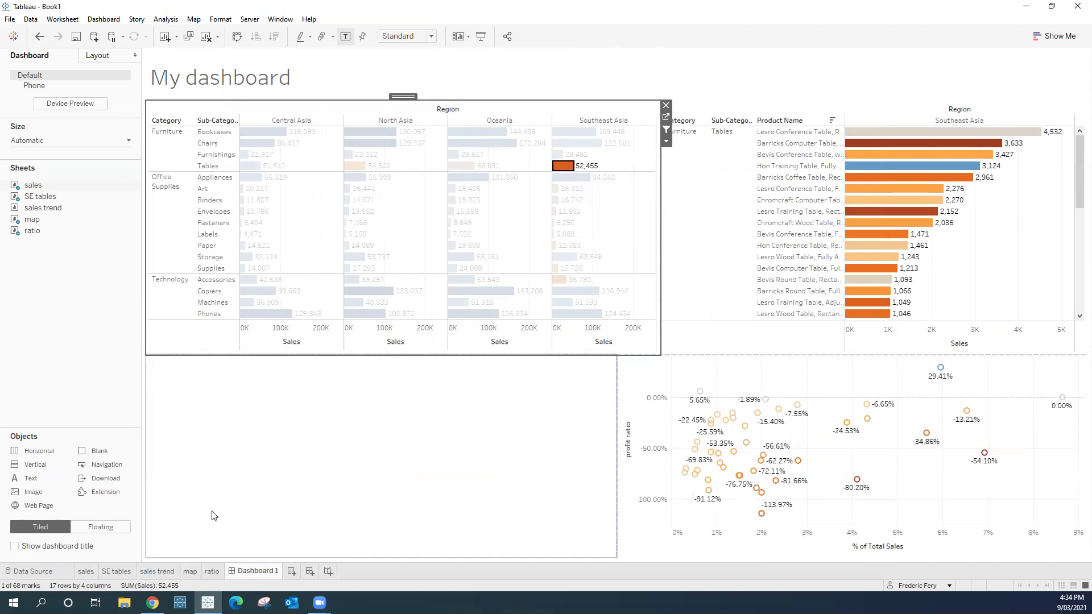
pyautogui.click(567, 170)
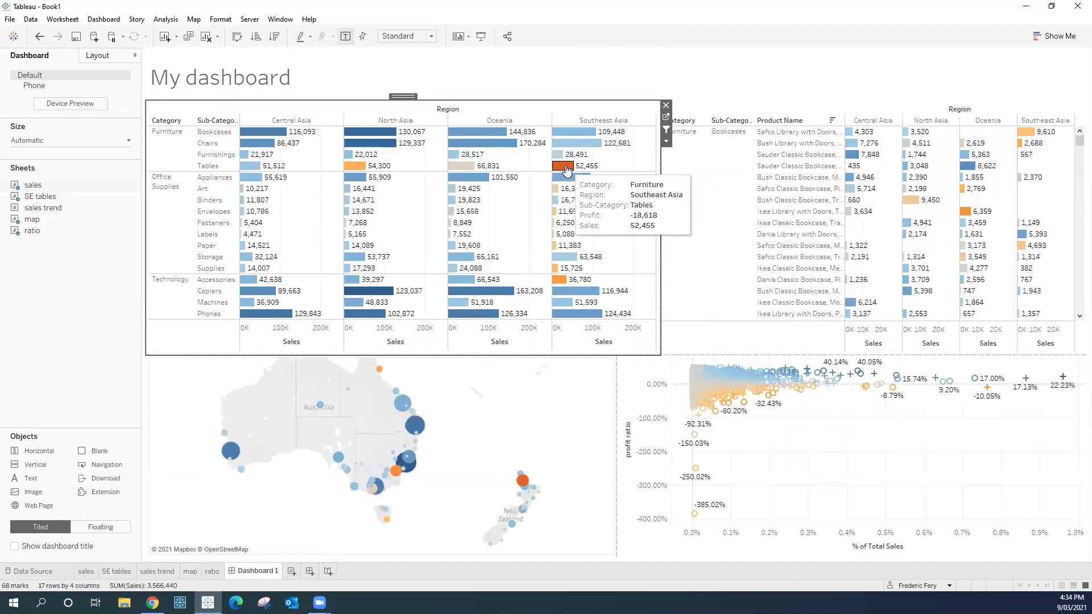
# Step: Show the map sheet's Country/Region filter on the dashboard
pyautogui.click(519, 414)
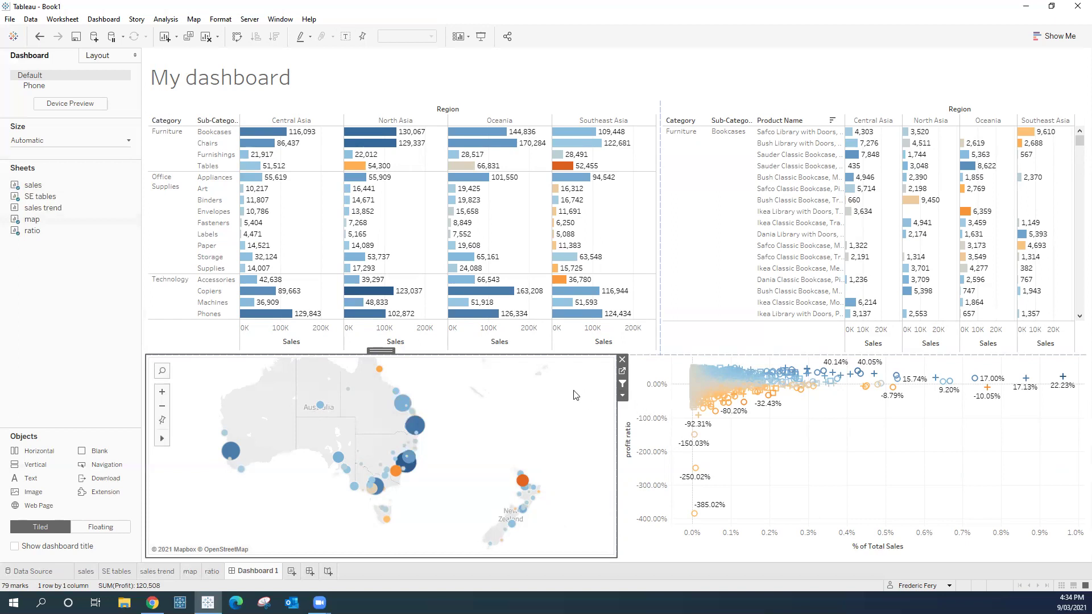
pyautogui.click(622, 397)
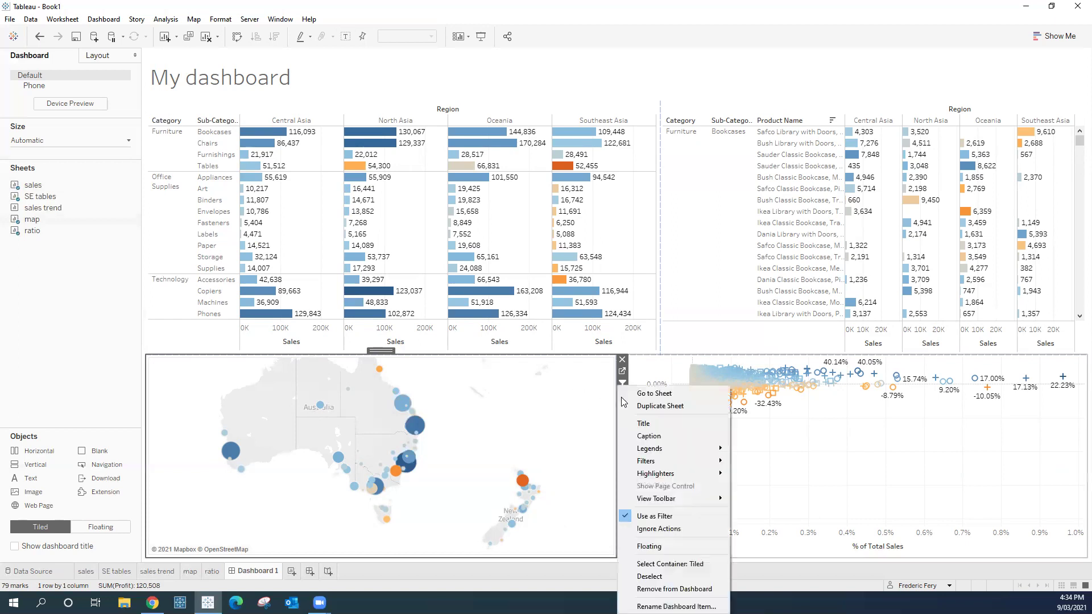
pyautogui.moveTo(665, 462)
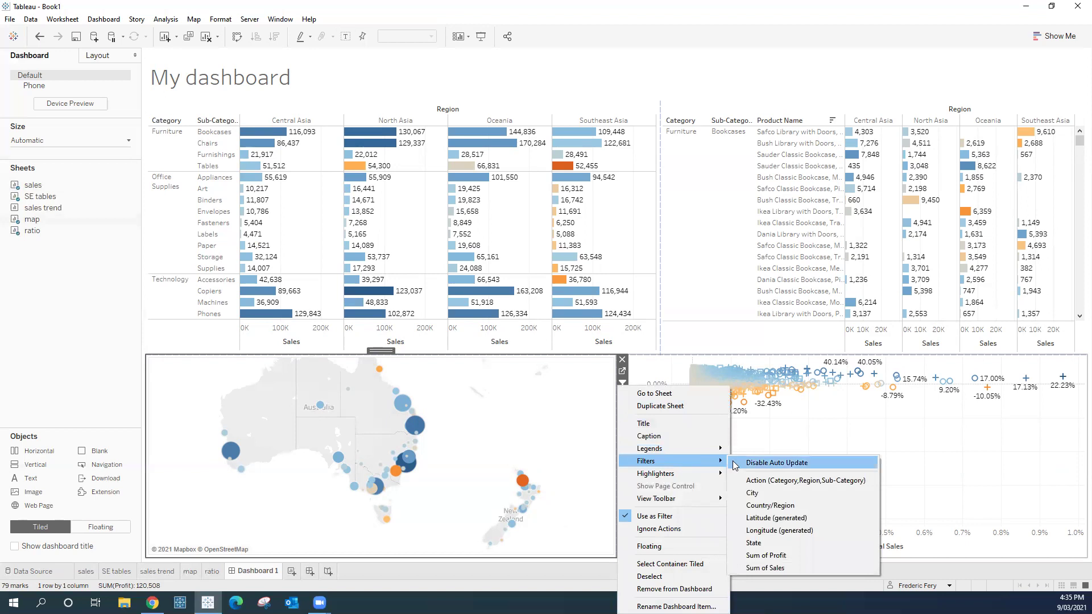
pyautogui.click(767, 506)
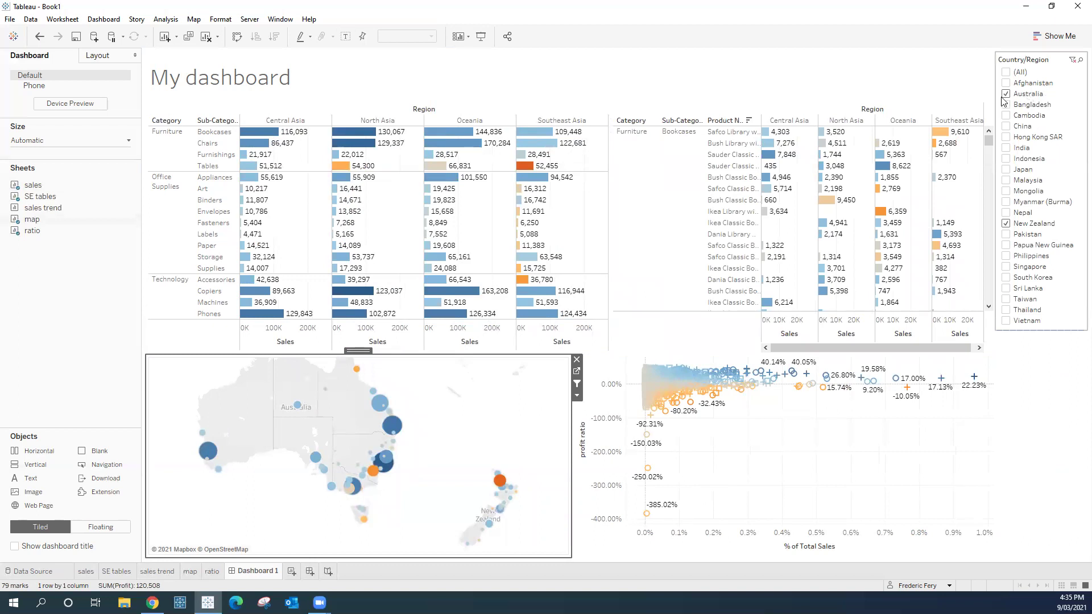
# Step: Try out the Country/Region filter by selecting and clearing all countries, and leave every country selected
pyautogui.click(1007, 74)
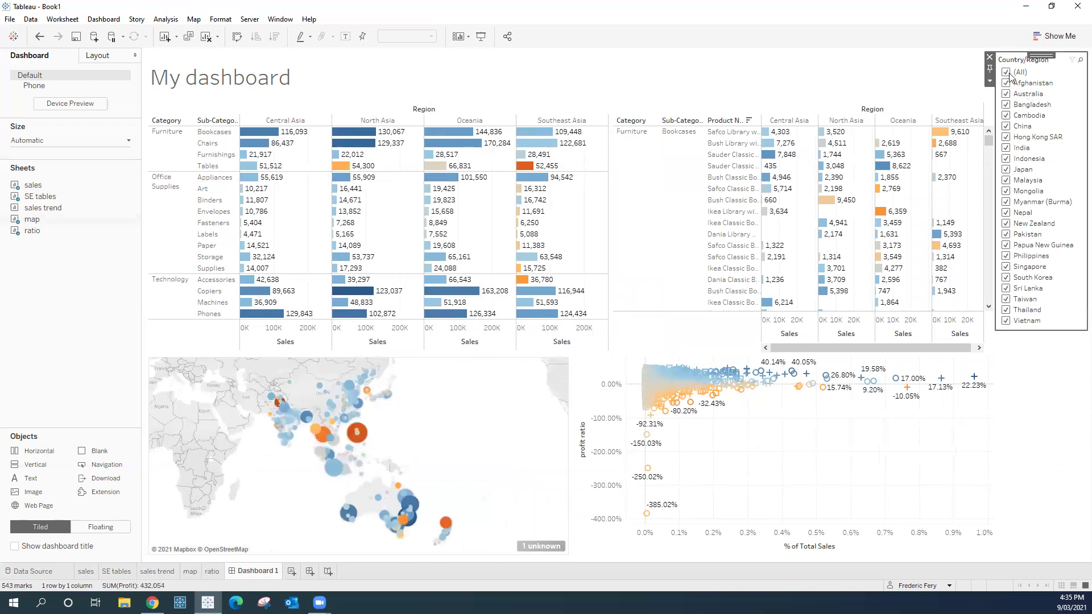
pyautogui.click(1007, 72)
pyautogui.click(1006, 83)
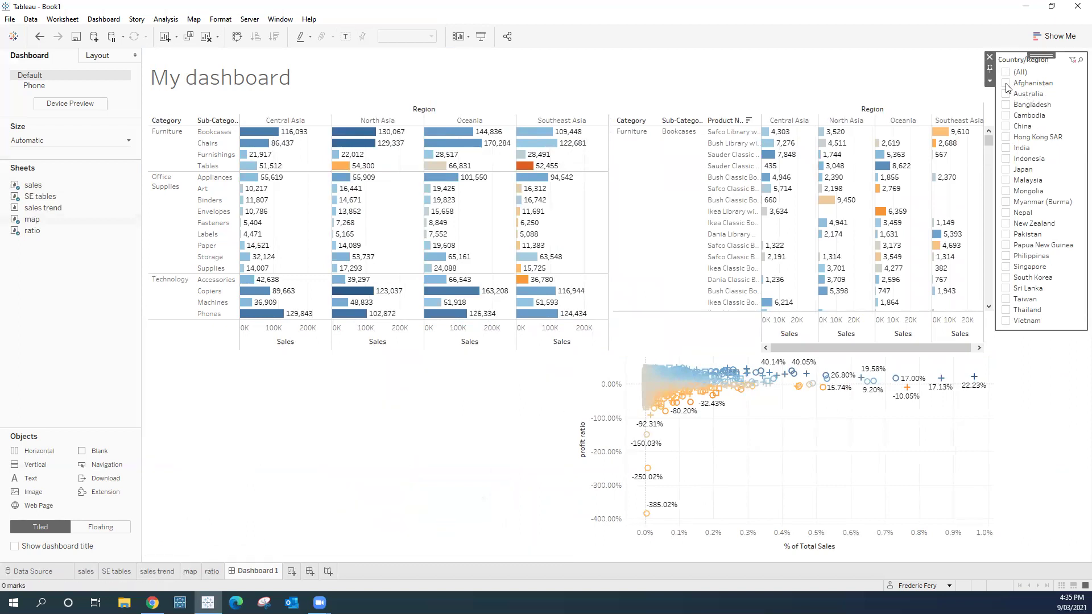
pyautogui.click(1007, 73)
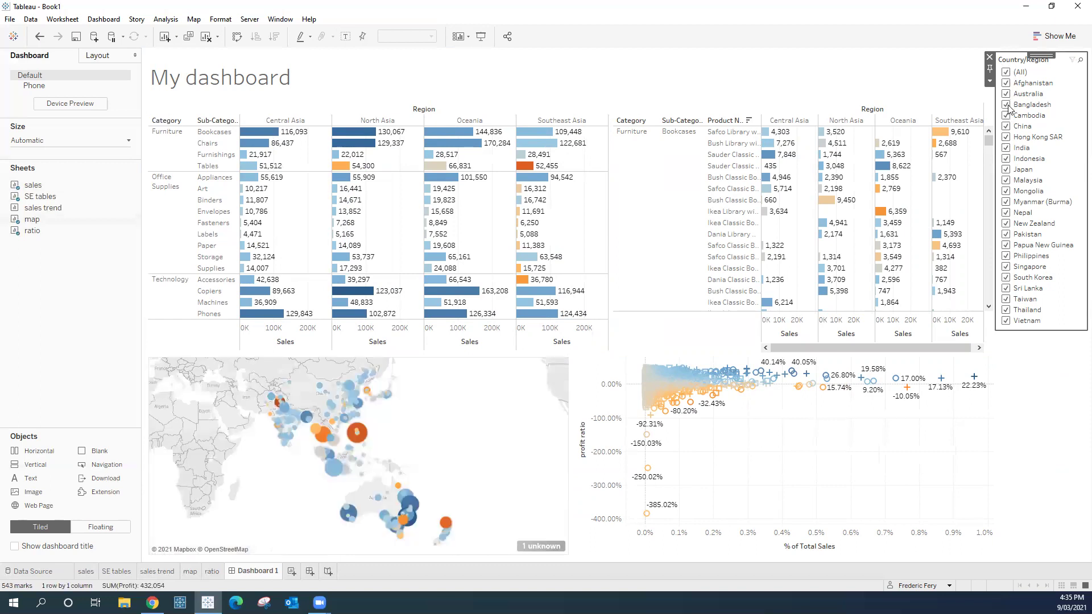
# Step: Test the dashboard by clearing and reselecting all countries, and by selecting and deselecting the Southeast Asia Tables bar
pyautogui.click(1007, 73)
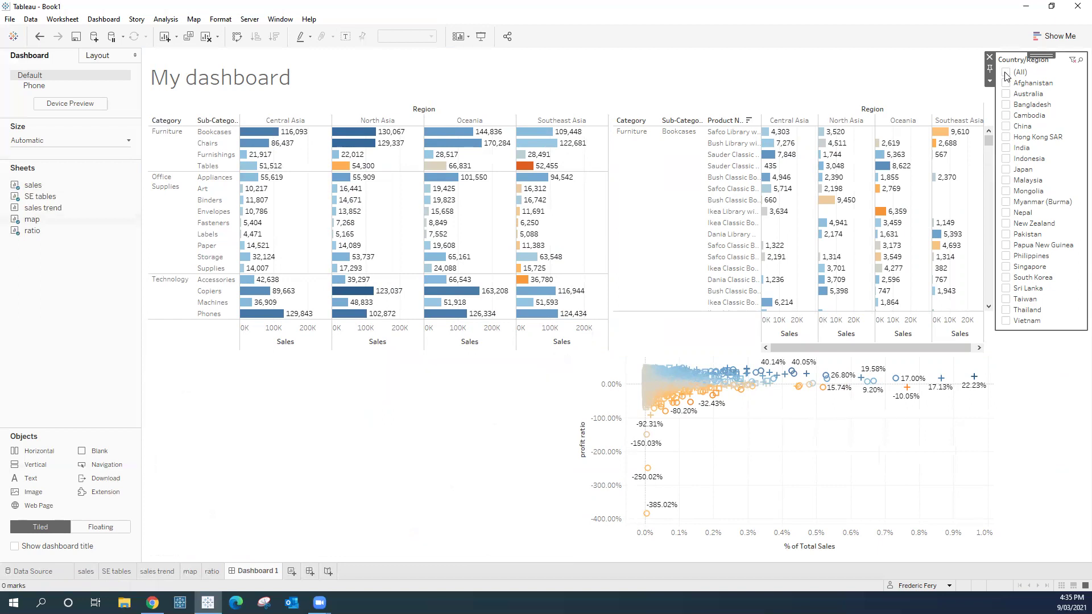
pyautogui.click(1007, 75)
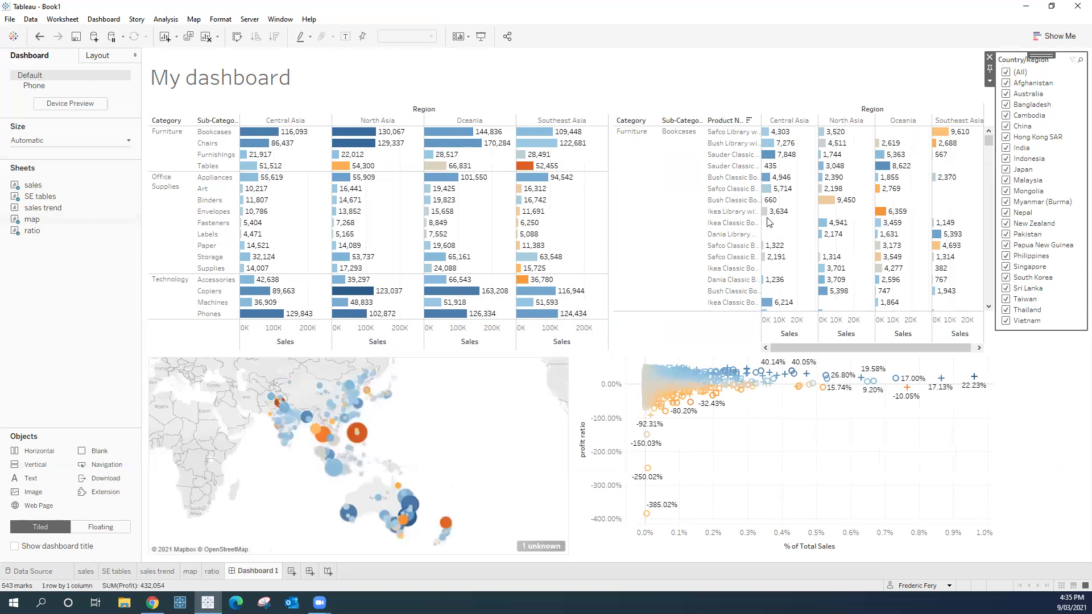
pyautogui.click(527, 170)
pyautogui.click(528, 170)
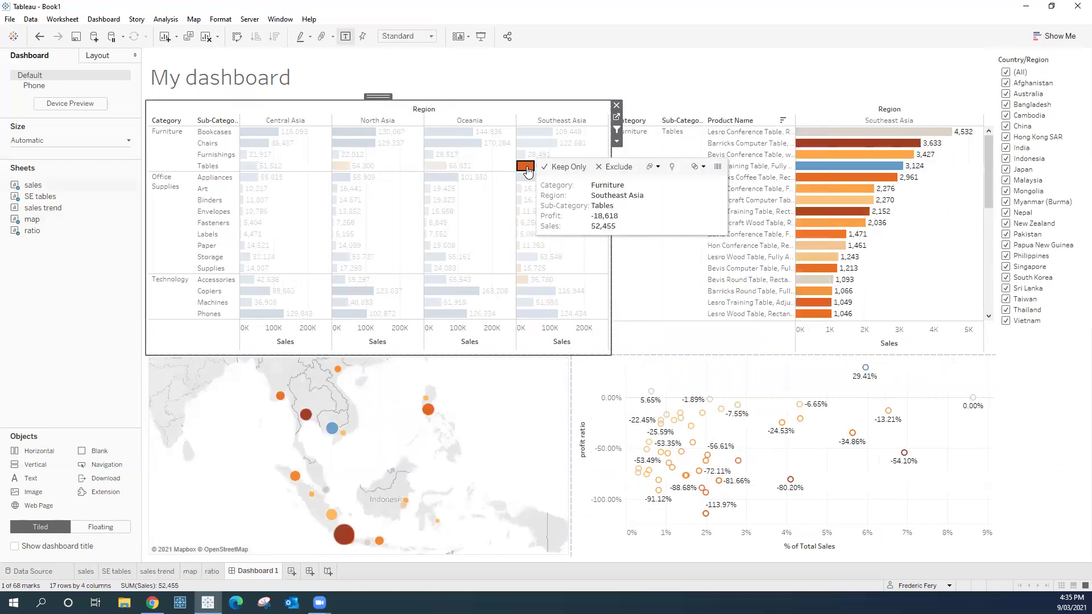
pyautogui.click(528, 170)
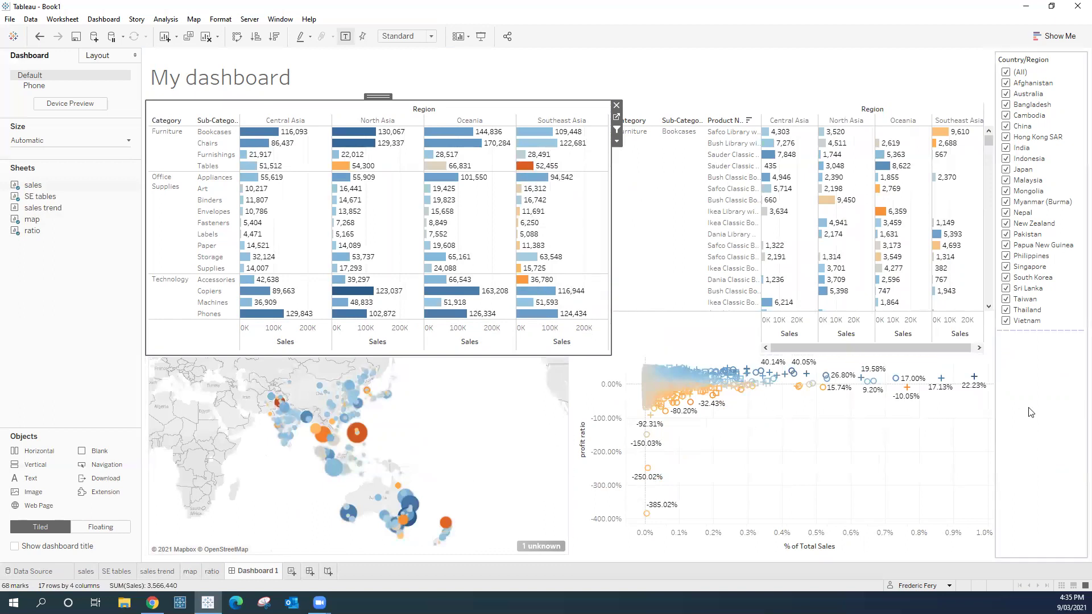
# Step: Rename the dashboard sheet as My sales
pyautogui.click(1031, 411)
pyautogui.doubleClick(257, 572)
pyautogui.write('My sales')
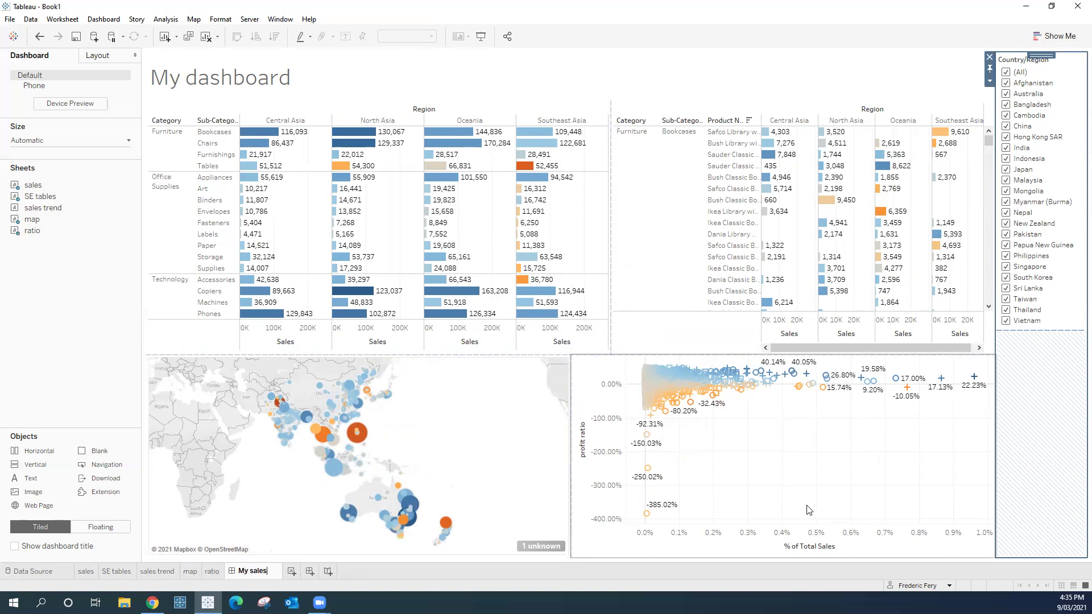
pyautogui.click(1056, 467)
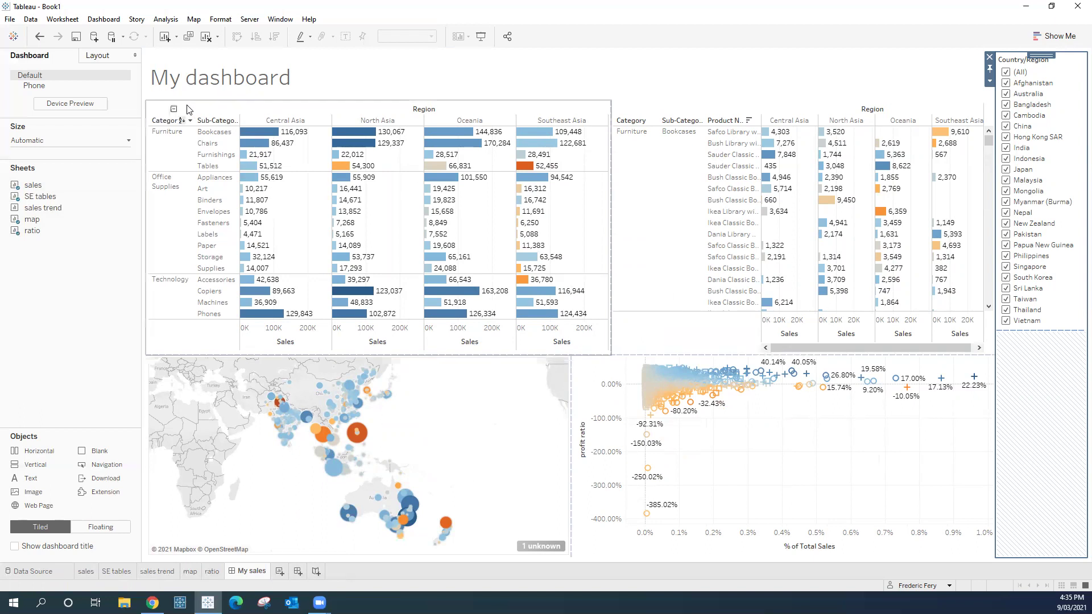
# Step: Save the workbook as a Tableau Workbook (.twb) named my sales in the desktop folder BSN450_21se1 Business intelligence
pyautogui.click(11, 21)
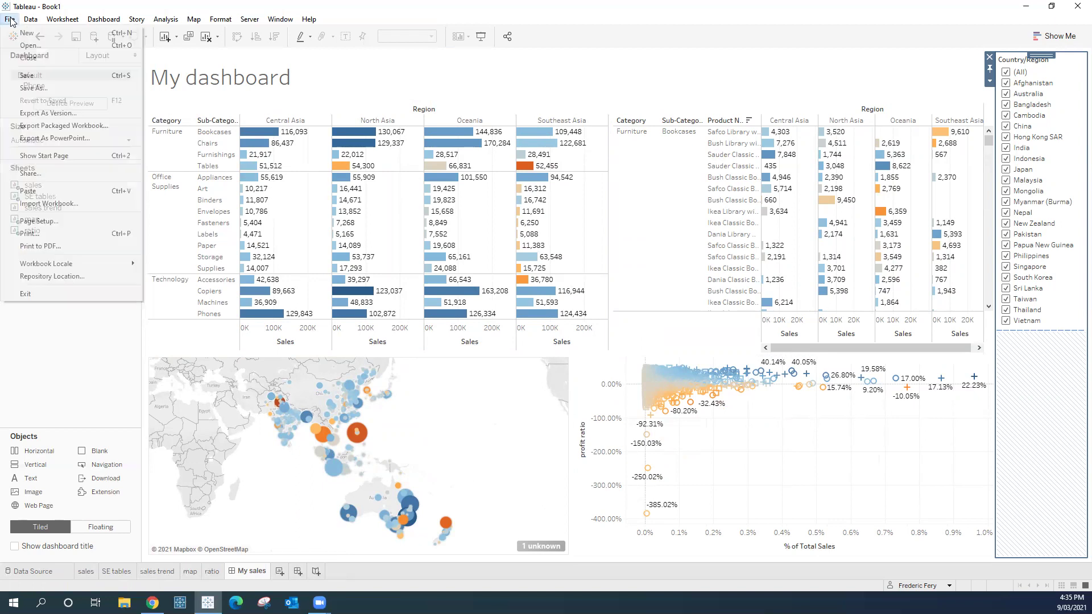
pyautogui.click(33, 89)
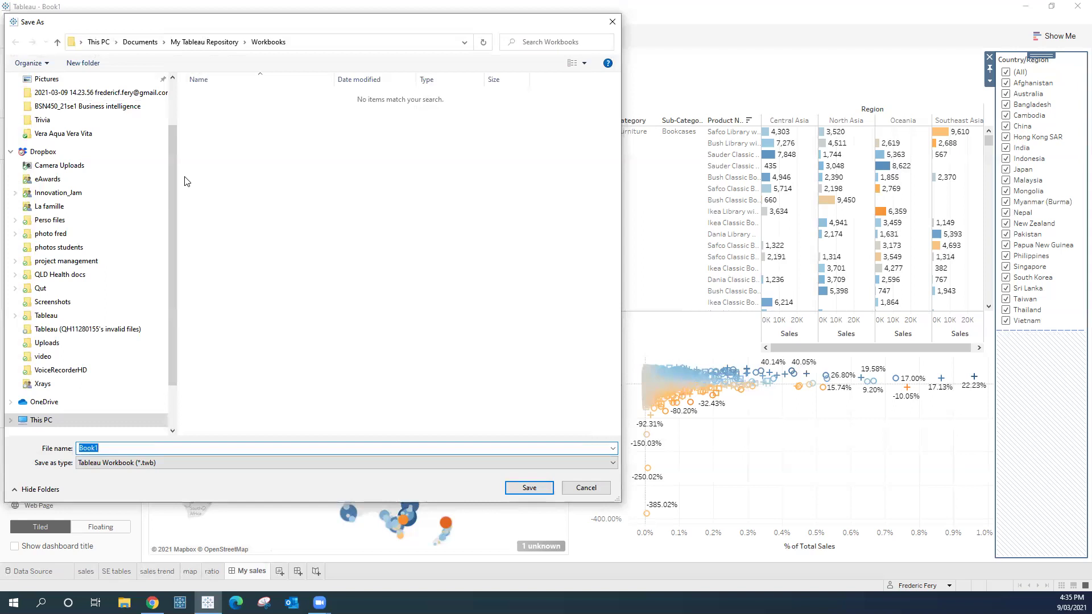
pyautogui.scroll(3, 177, 180)
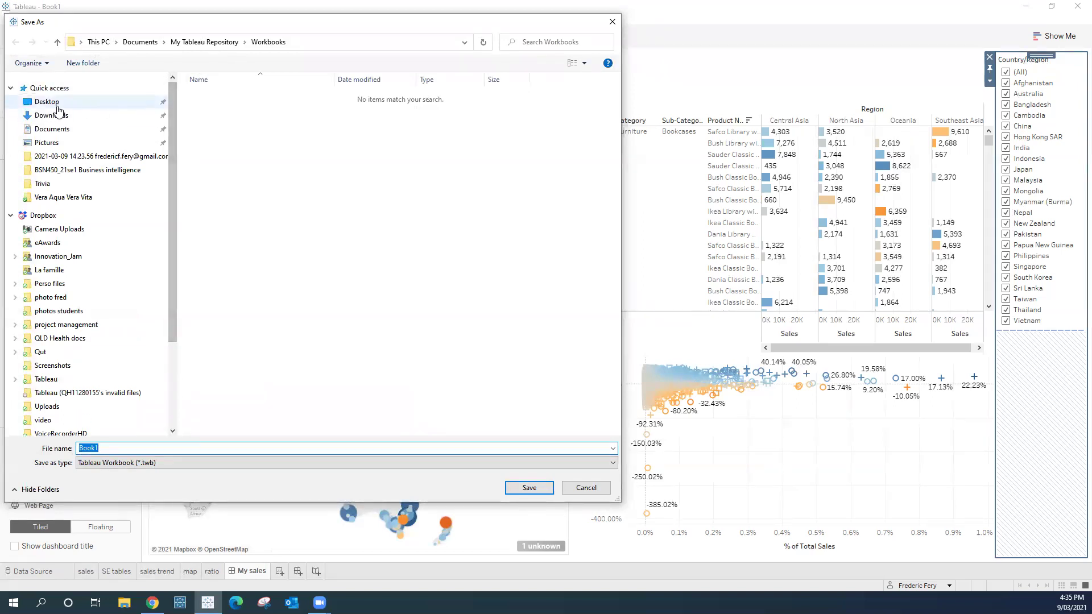
pyautogui.click(51, 102)
pyautogui.doubleClick(241, 95)
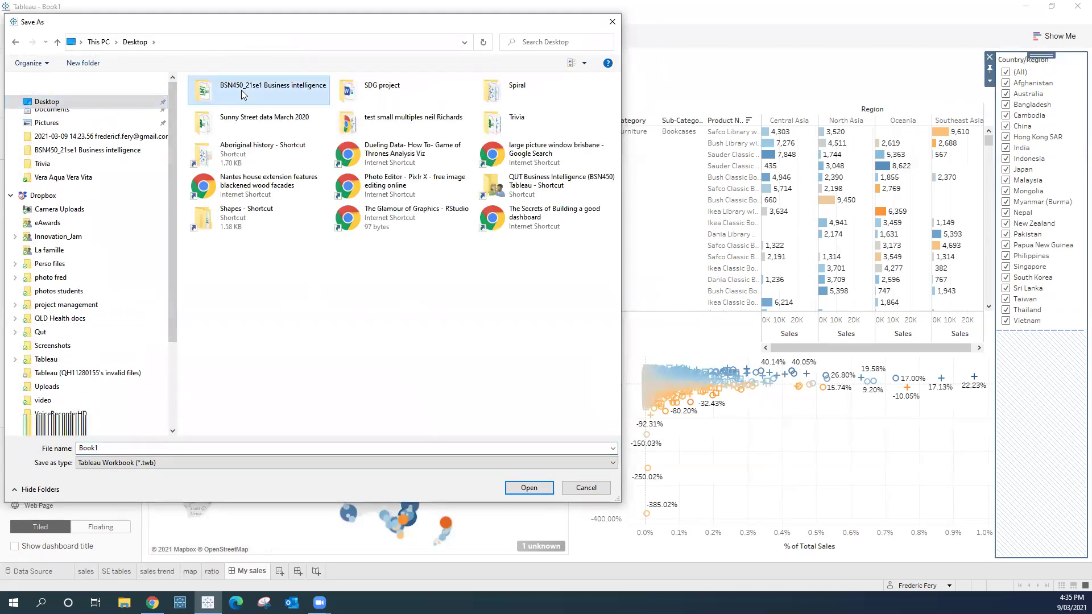
pyautogui.click(119, 446)
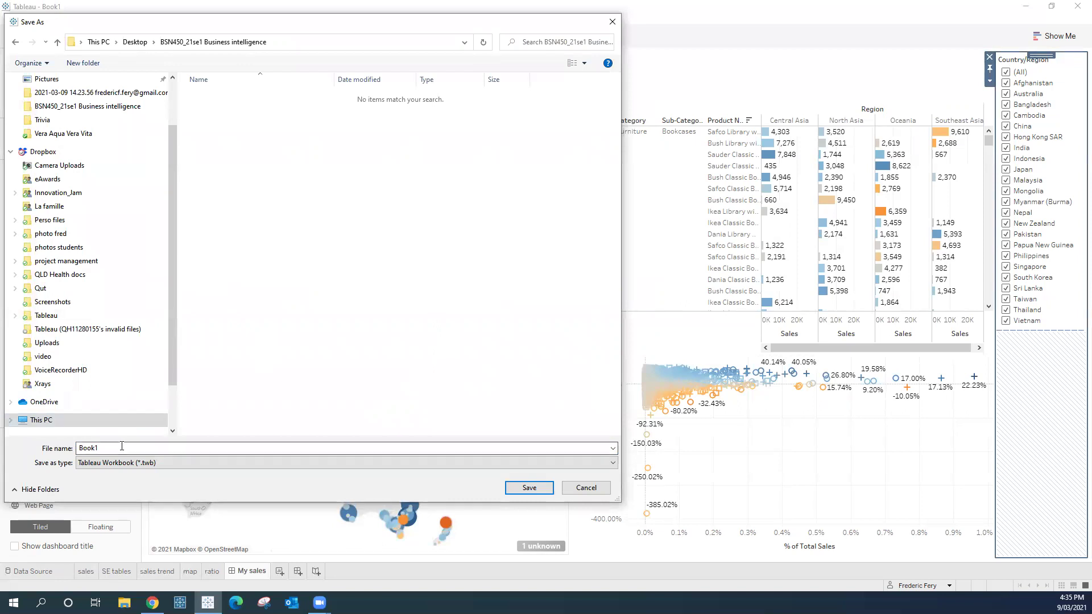
pyautogui.press('BackSpace')
pyautogui.write('my sales')
pyautogui.click(529, 488)
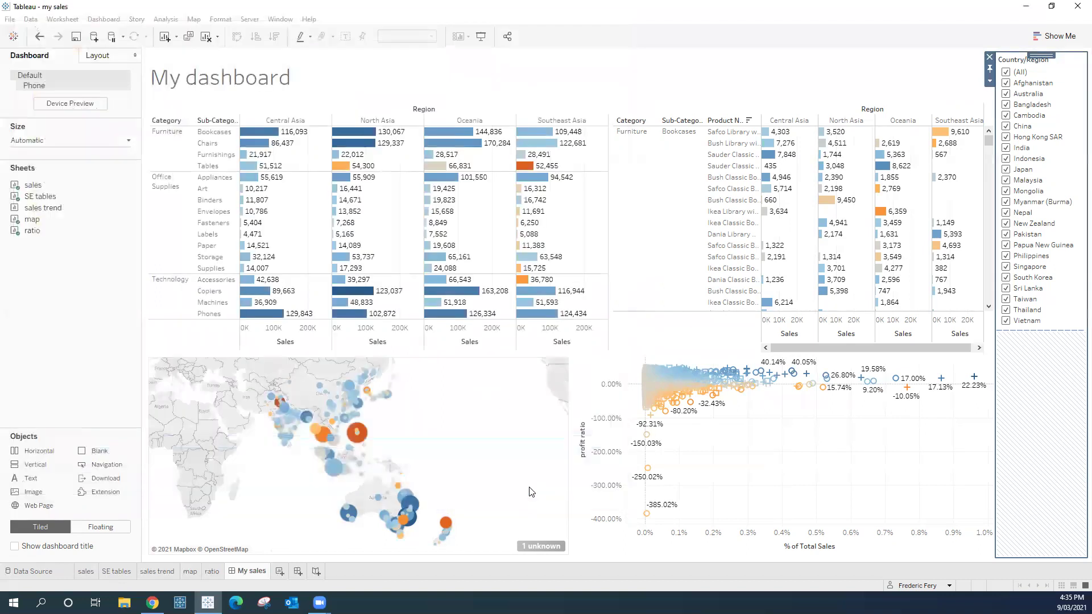
# Step: Check the saved workbook file in the BSN450_21se1 Business intelligence desktop folder and return to Tableau
pyautogui.click(1026, 7)
pyautogui.doubleClick(583, 23)
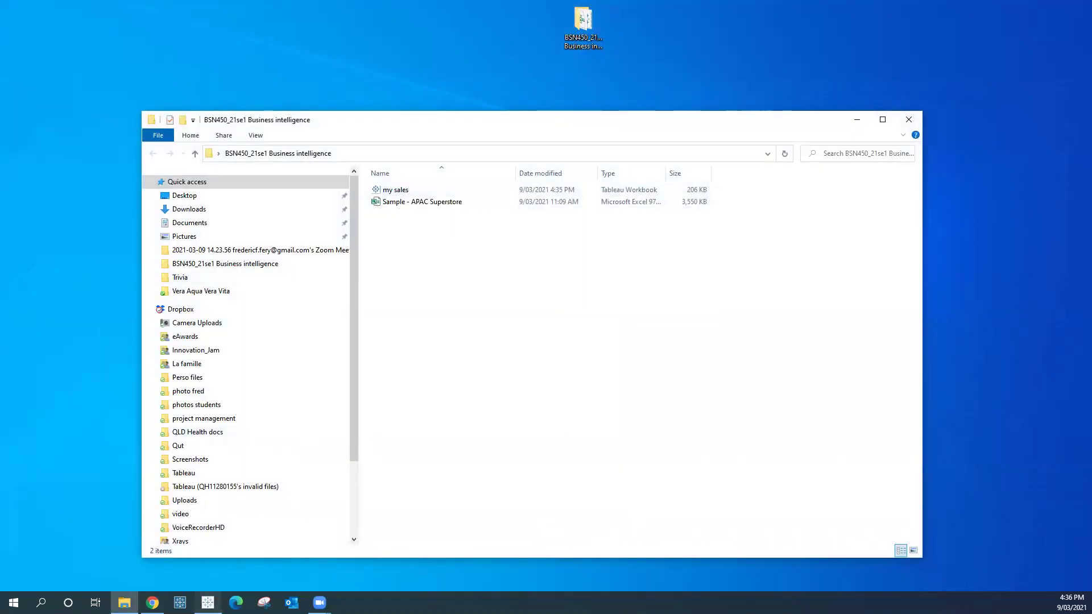
pyautogui.click(208, 602)
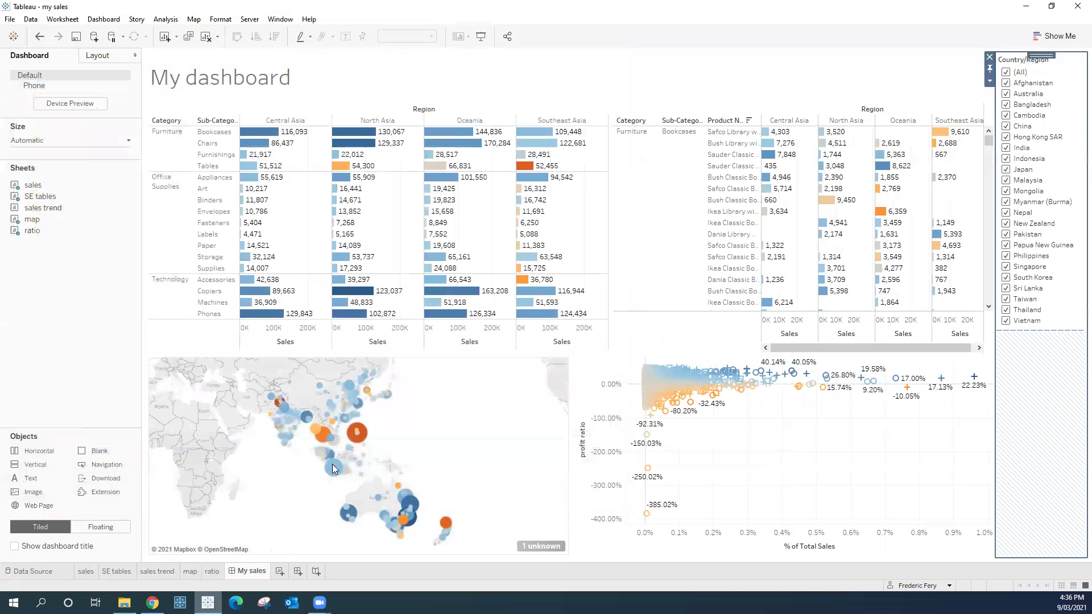
# Step: Save the workbook also as a Tableau Packaged Workbook (.twbx) named my sales, and check the file in its folder
pyautogui.click(10, 20)
pyautogui.click(43, 89)
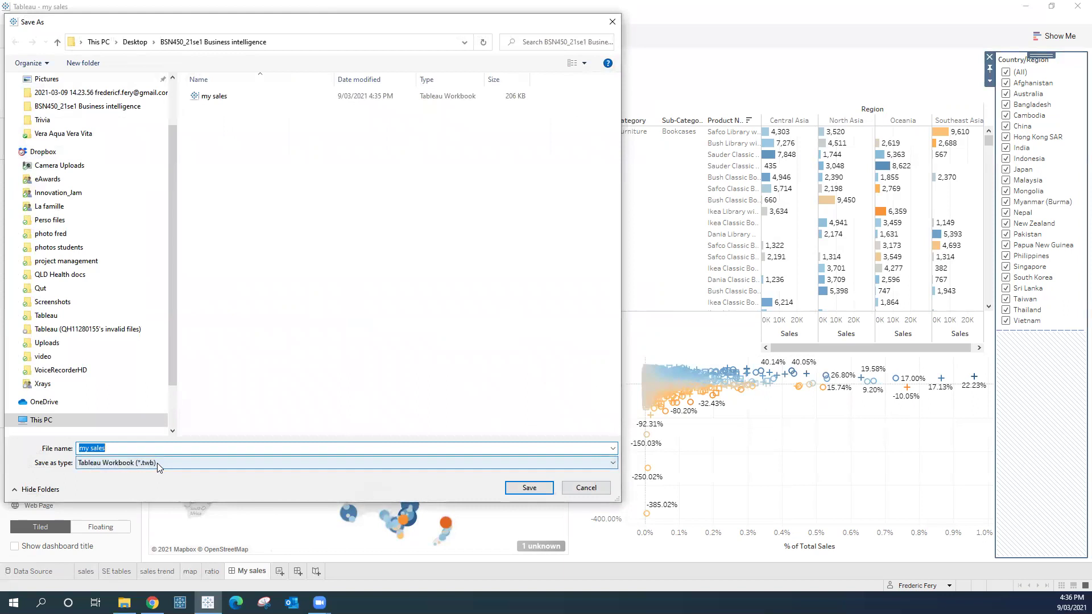
pyautogui.click(157, 463)
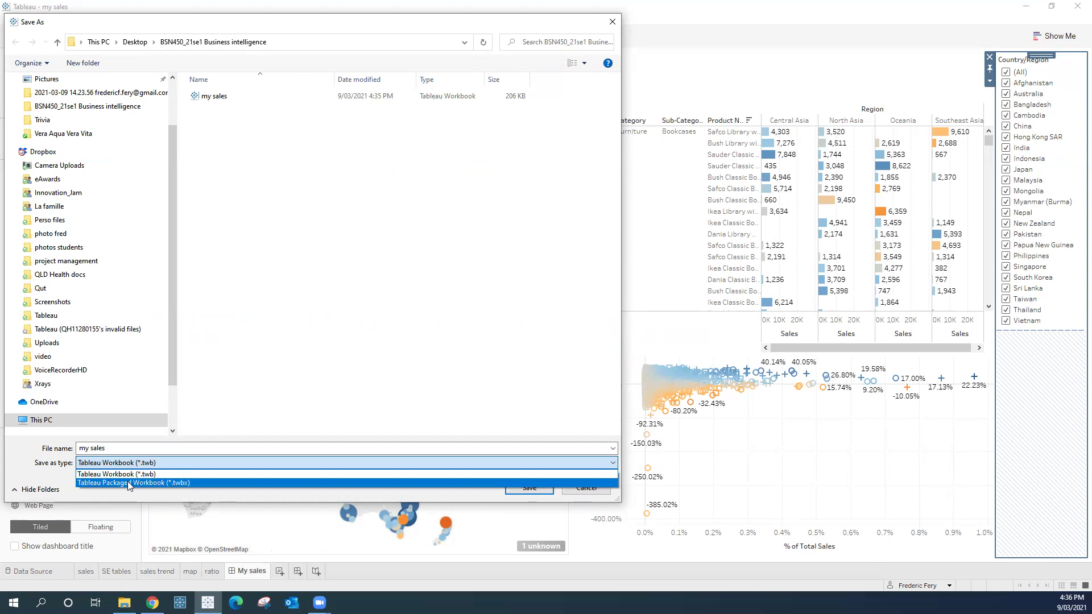
pyautogui.click(127, 483)
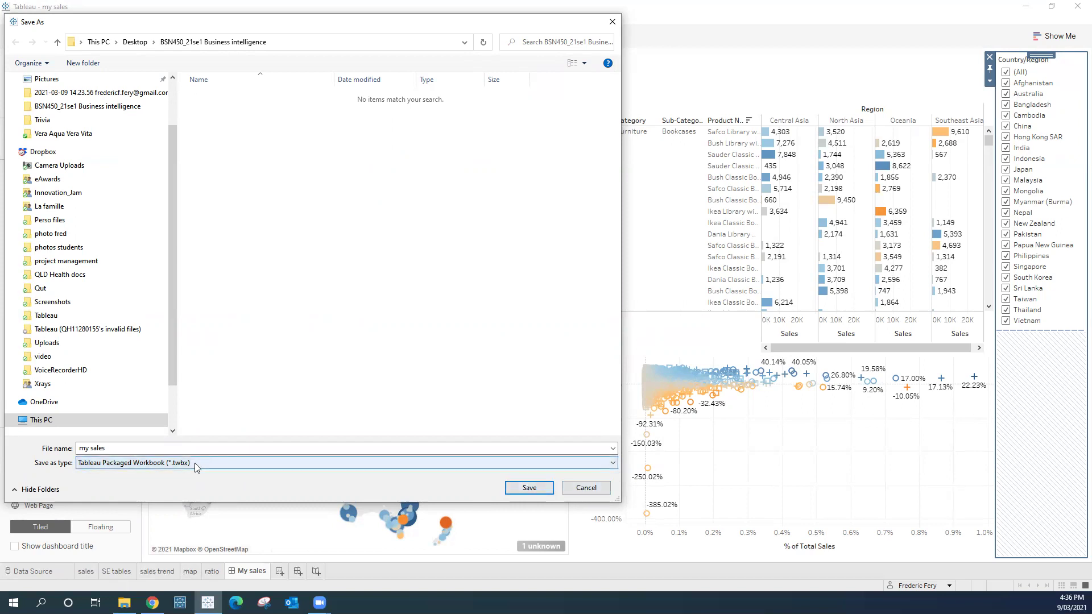
pyautogui.click(521, 489)
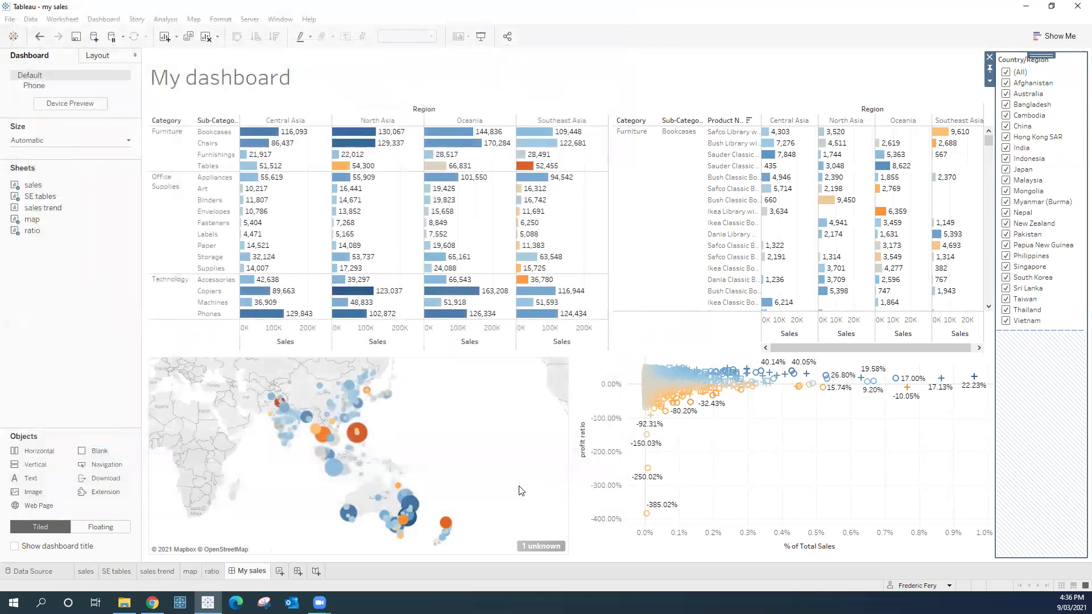
pyautogui.click(1027, 7)
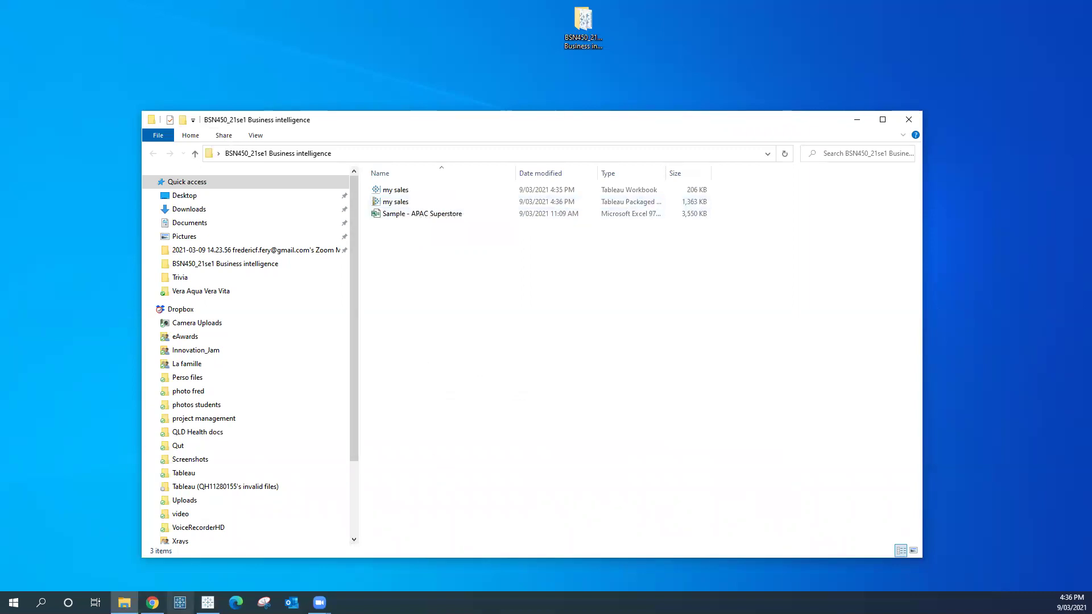
pyautogui.click(208, 602)
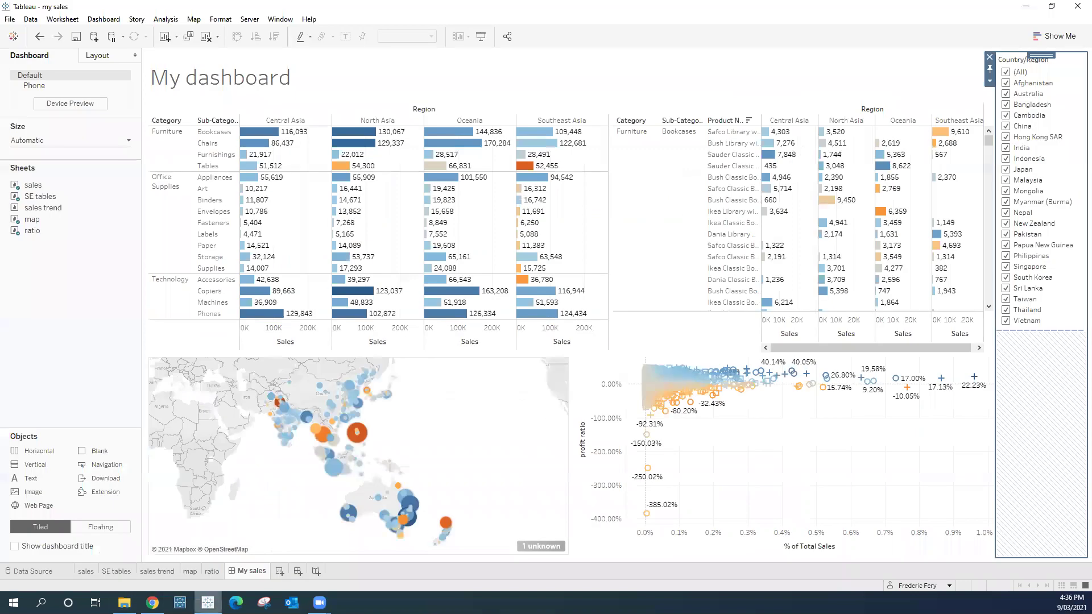
# Step: Export the active dashboard sheet as an A4 portrait PDF named my sales in the same folder
pyautogui.click(11, 20)
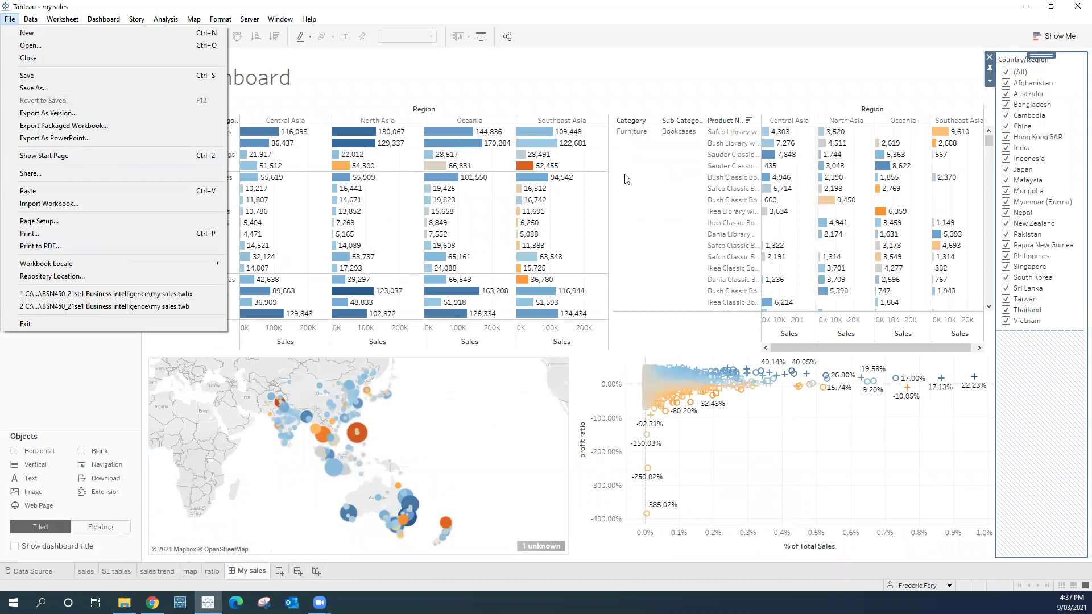
pyautogui.click(35, 247)
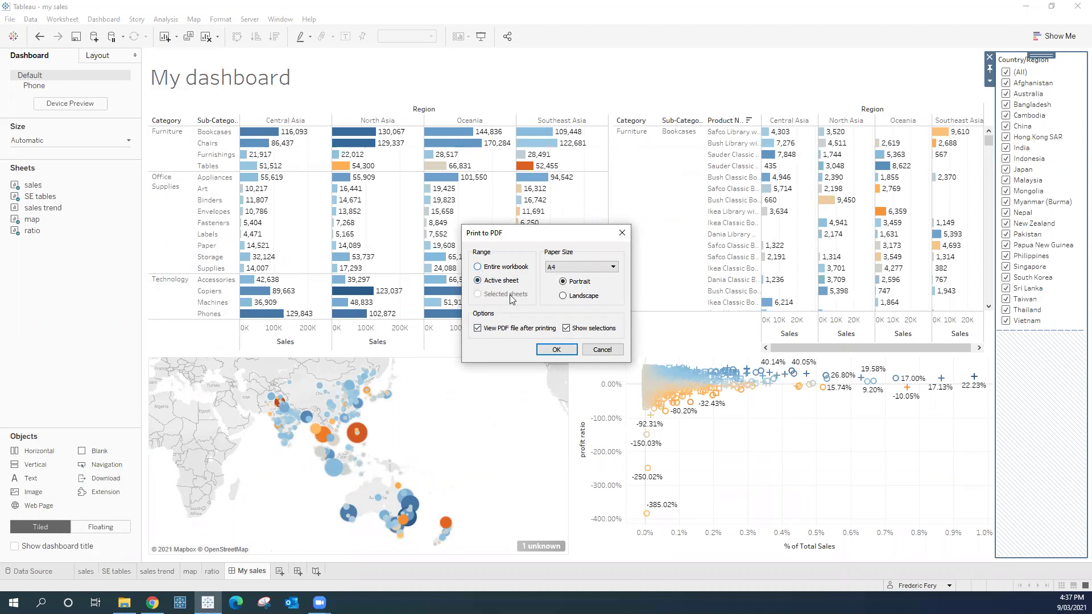
pyautogui.click(557, 350)
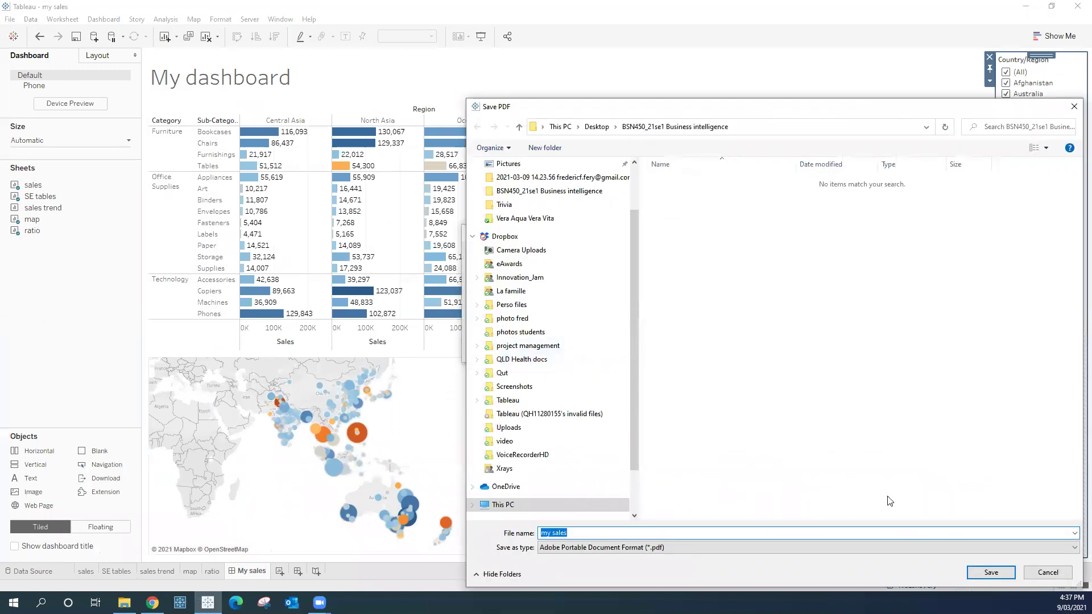
pyautogui.click(991, 572)
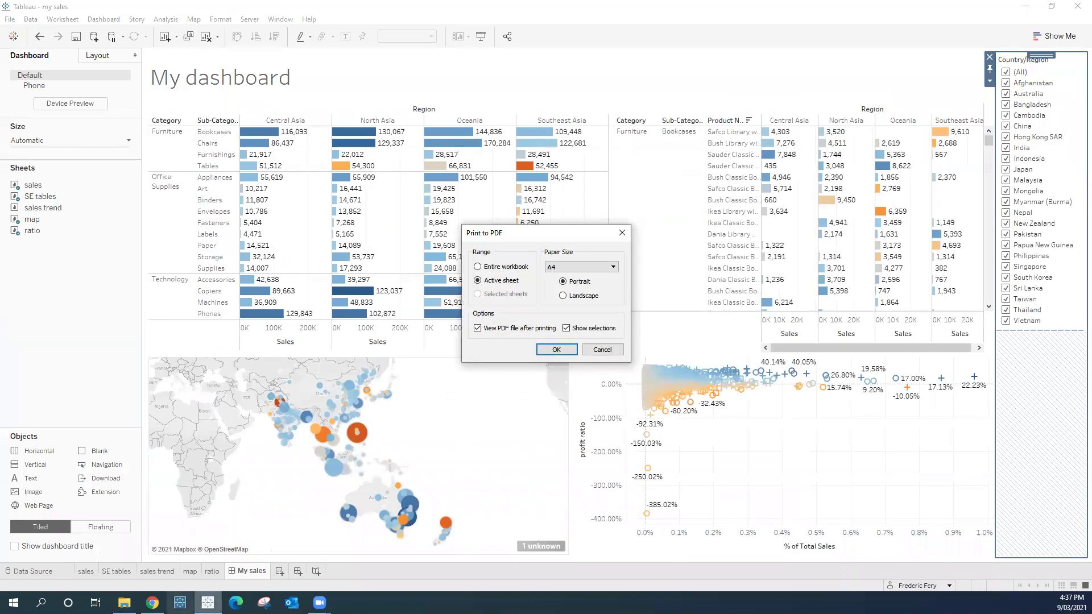
# Step: Examine the exported PDF in its folder and in Acrobat Reader, and return to Tableau
pyautogui.click(124, 602)
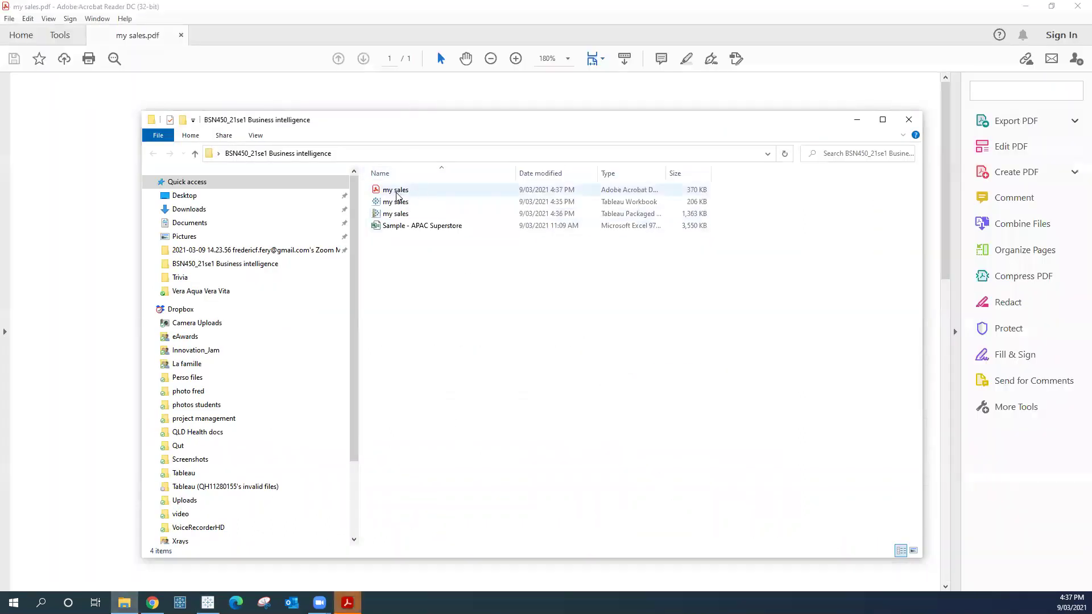
pyautogui.click(856, 121)
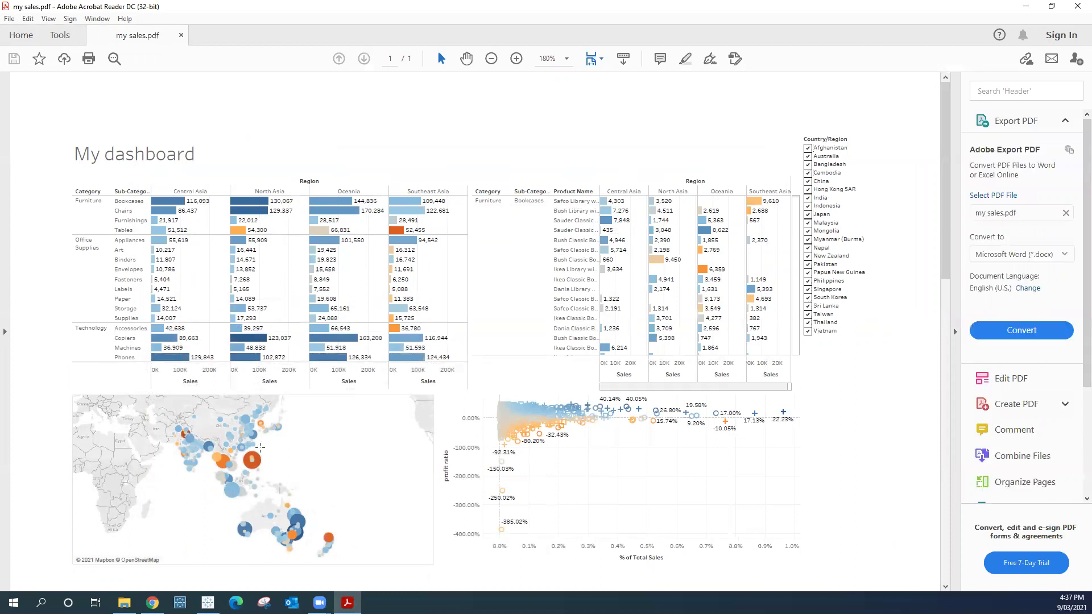
pyautogui.click(253, 459)
pyautogui.click(550, 453)
pyautogui.click(1029, 5)
# Step: Export this view as a PowerPoint presentation named my sales in the same folder
pyautogui.click(10, 19)
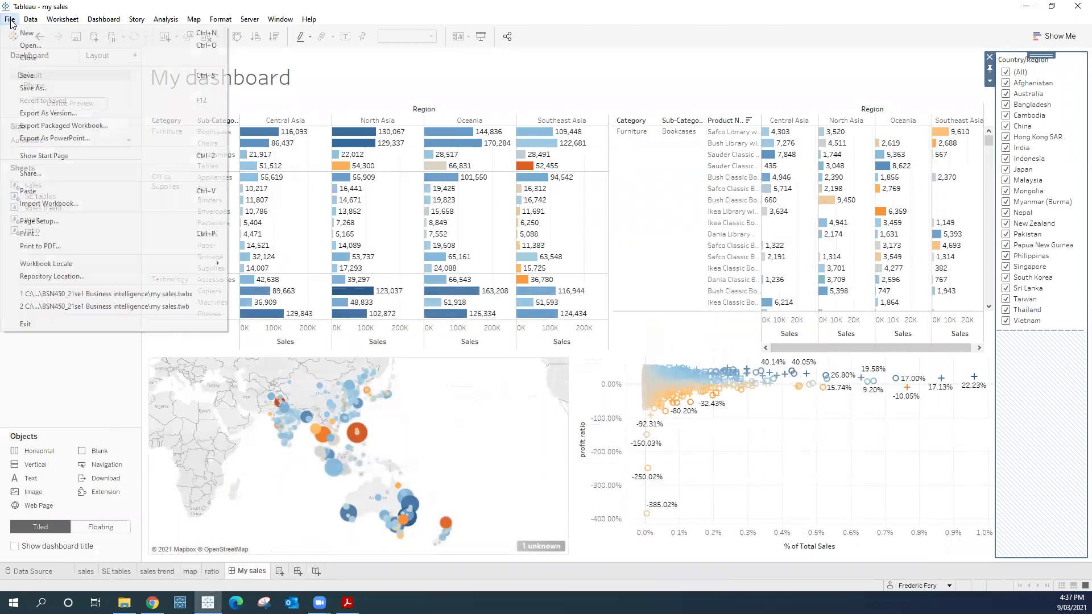
pyautogui.click(39, 140)
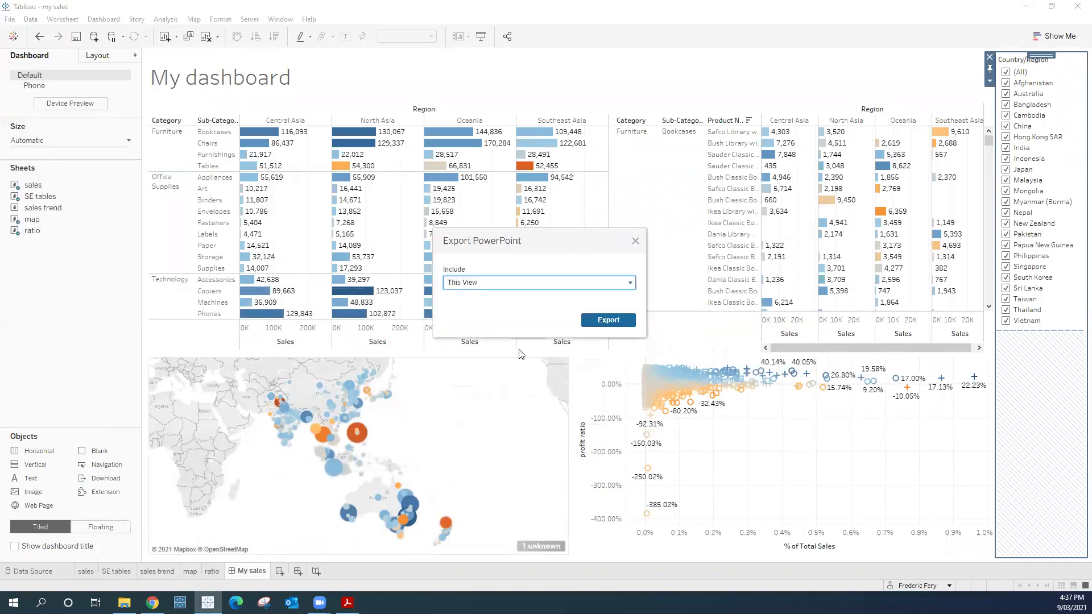
pyautogui.click(601, 322)
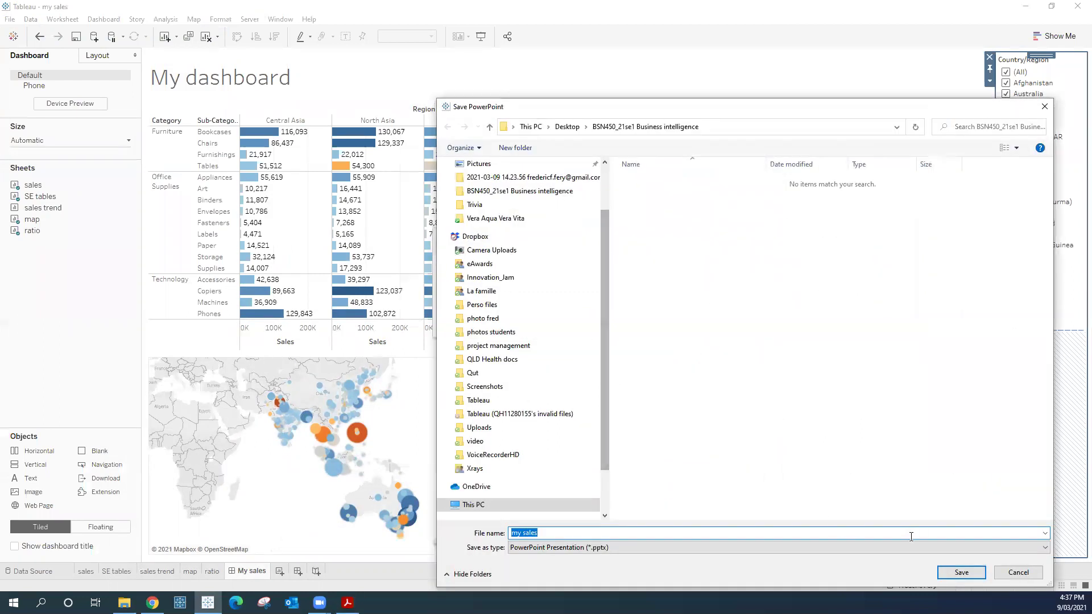
pyautogui.click(956, 573)
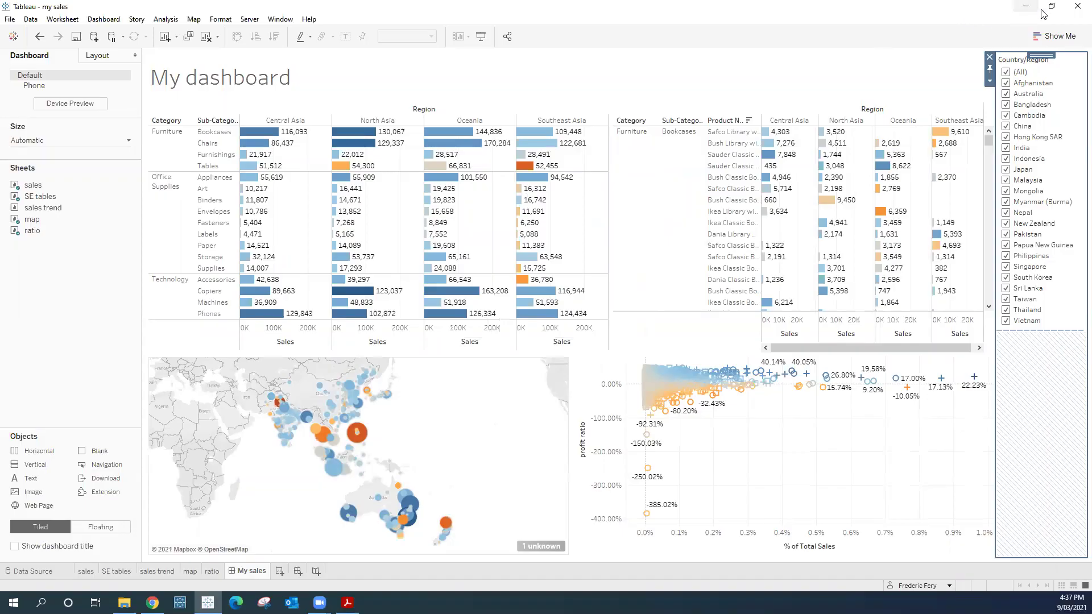
# Step: Open the exported my sales presentation from the desktop folder in PowerPoint and examine the dashboard picture on slide 2
pyautogui.click(1026, 7)
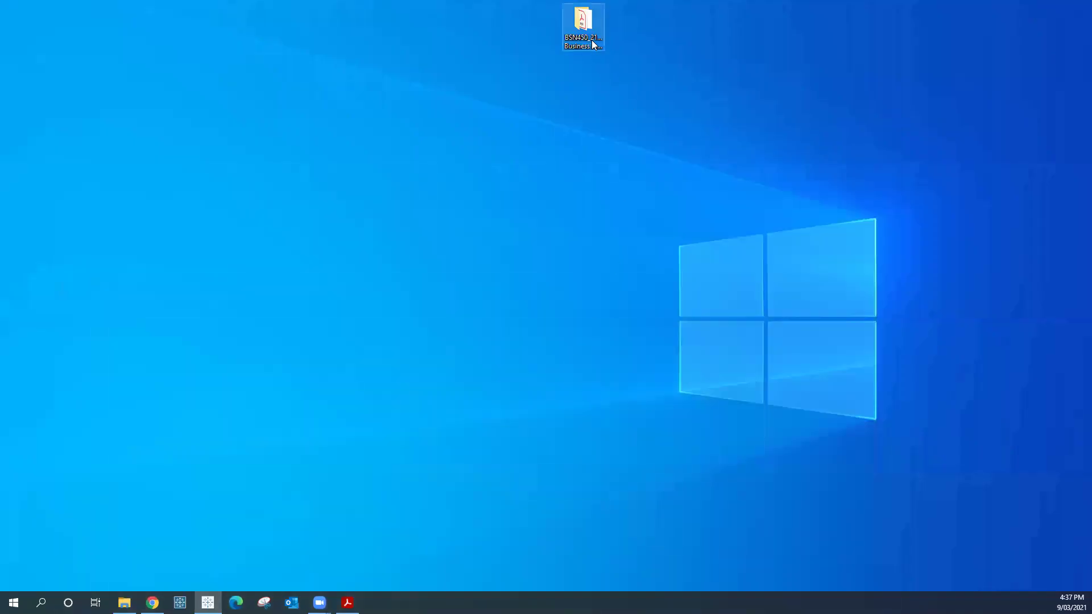
pyautogui.doubleClick(586, 26)
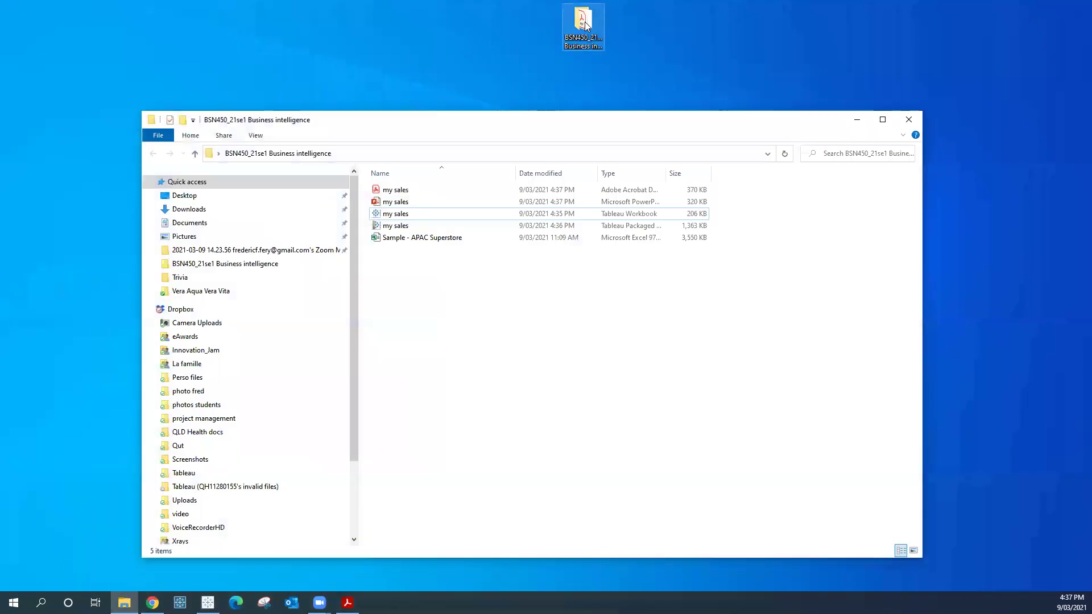
pyautogui.doubleClick(394, 202)
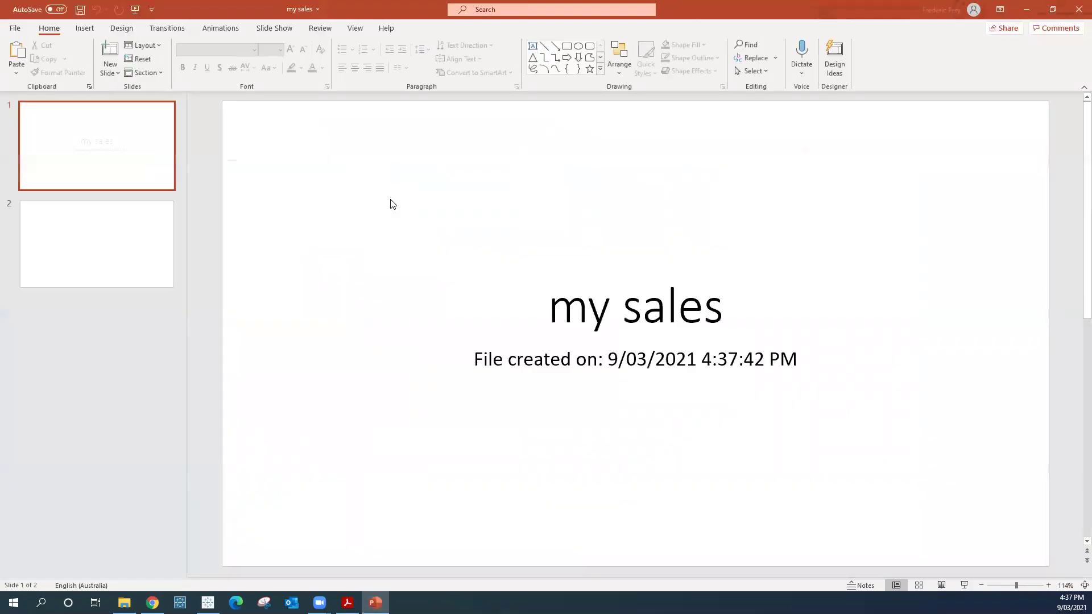
pyautogui.click(108, 245)
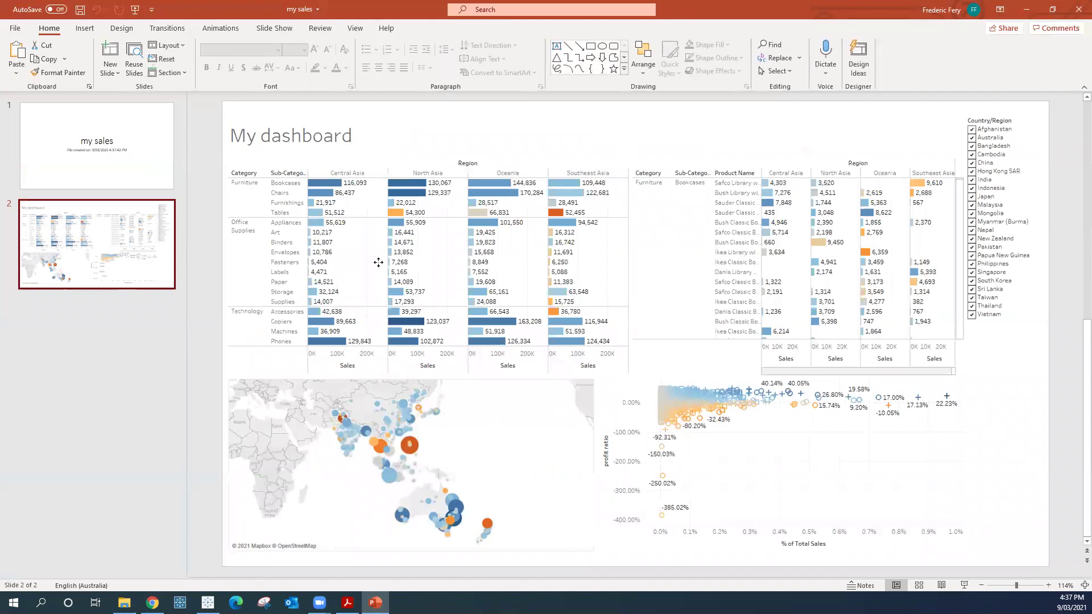
pyautogui.click(378, 263)
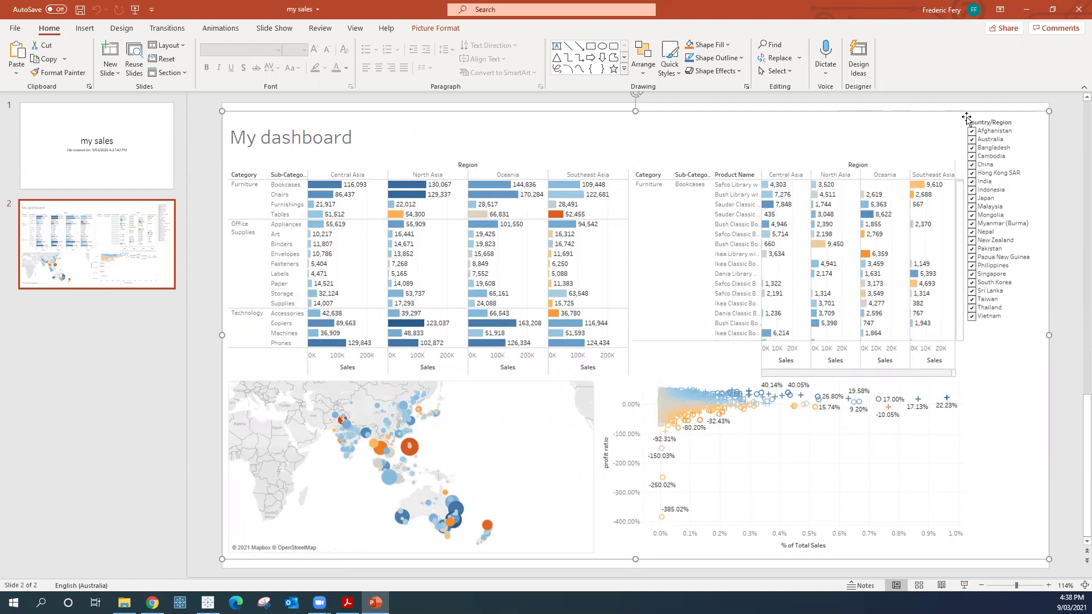
# Step: Close the PowerPoint presentation and the exports folder, and return to the my sales workbook in Tableau
pyautogui.click(1078, 9)
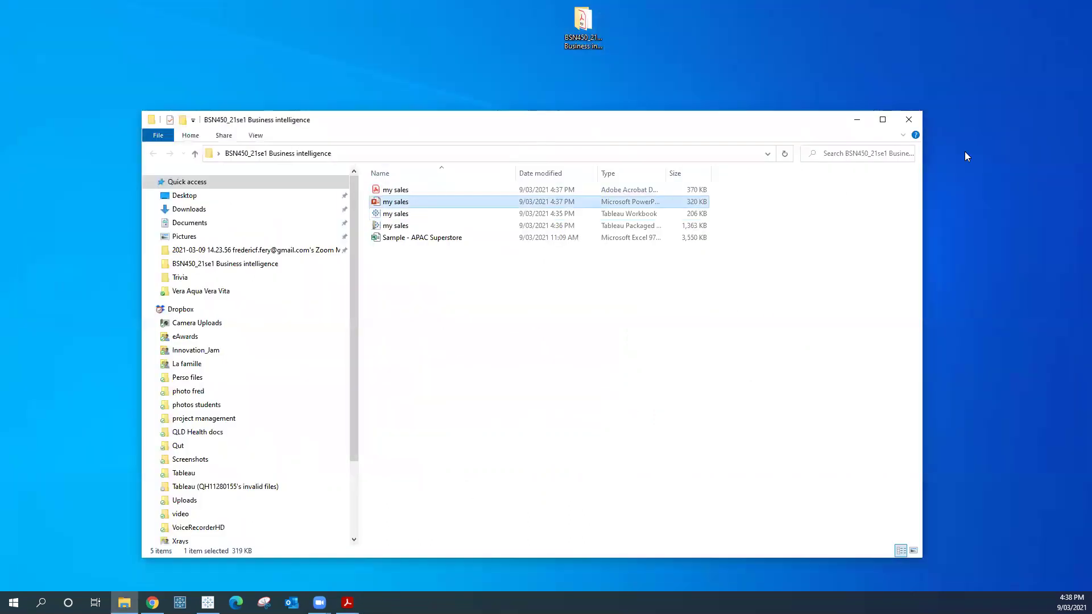
pyautogui.click(909, 120)
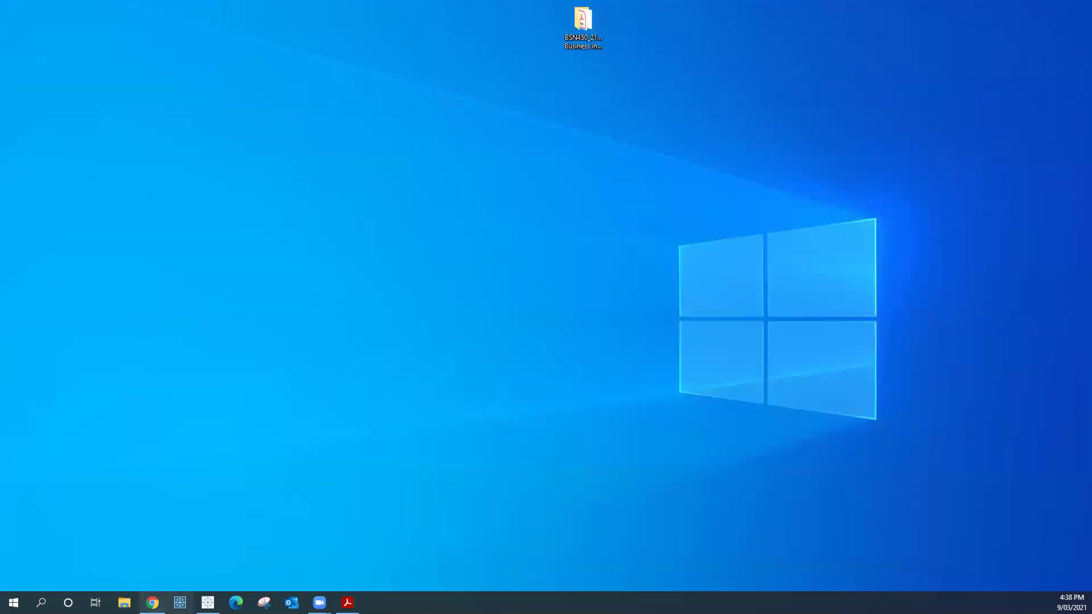
pyautogui.click(208, 602)
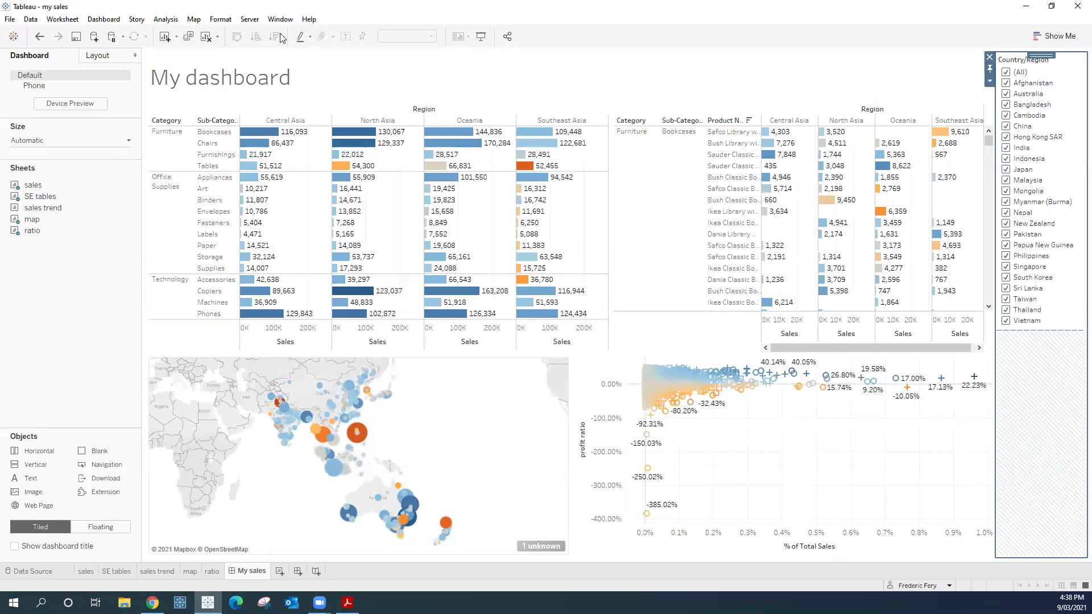
# Step: Try to save the workbook to Tableau Public under a chosen title
pyautogui.click(250, 19)
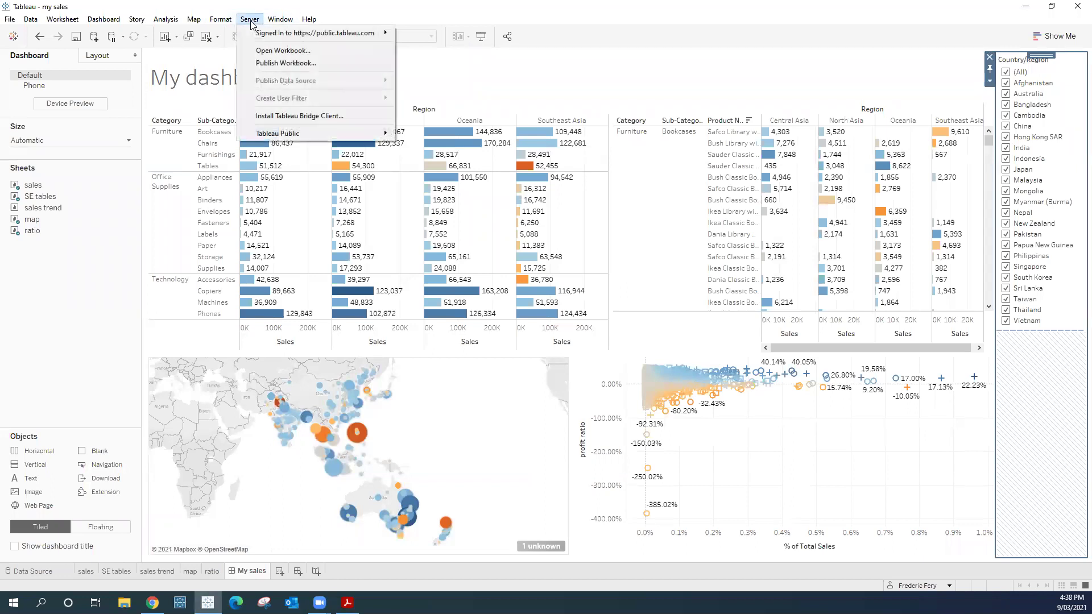
pyautogui.moveTo(308, 133)
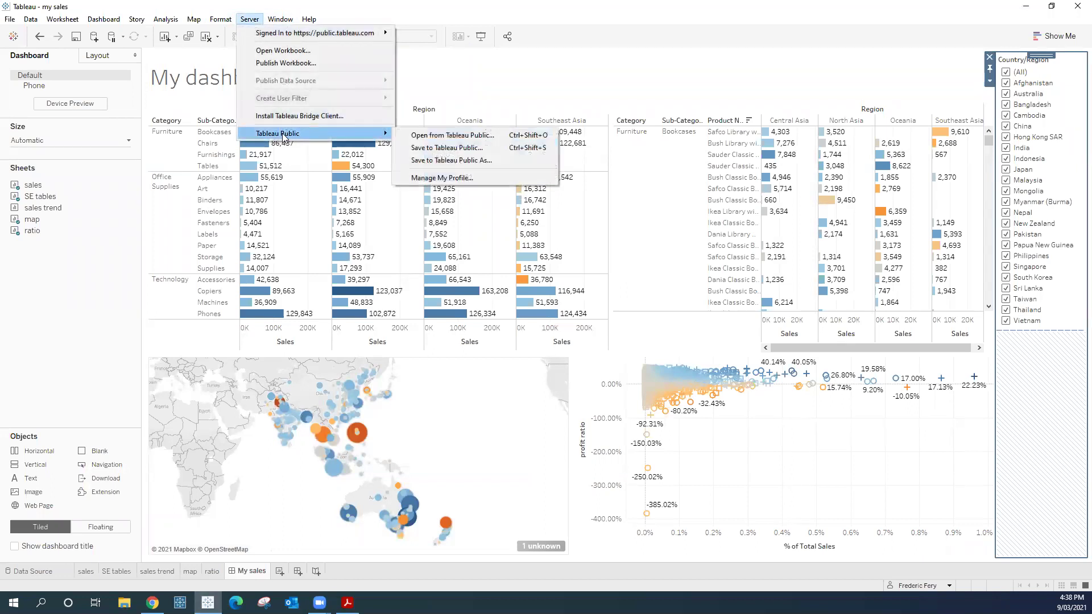
pyautogui.click(442, 161)
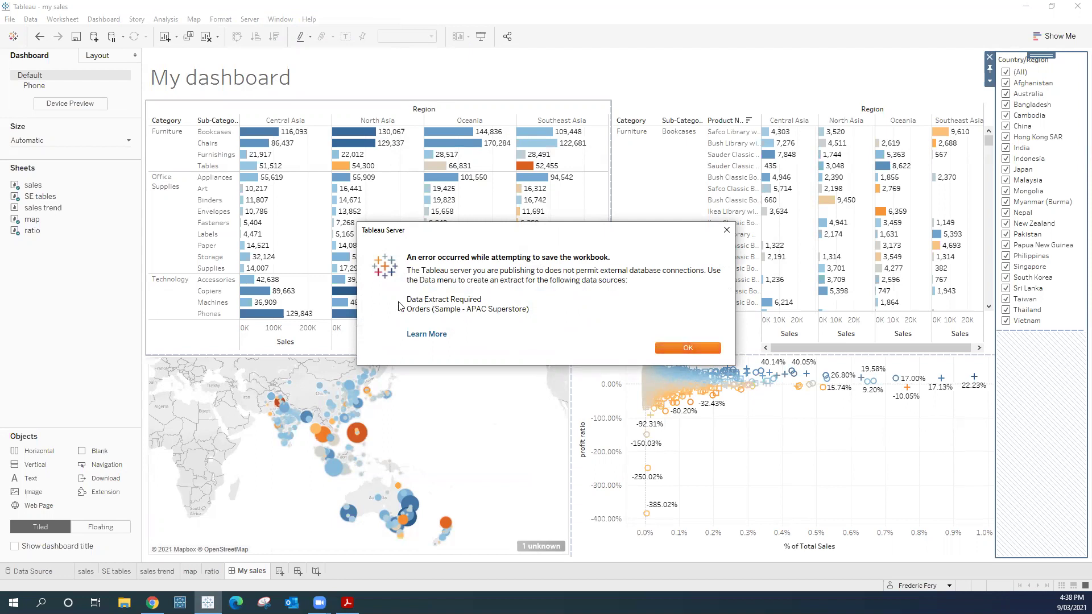
pyautogui.click(699, 353)
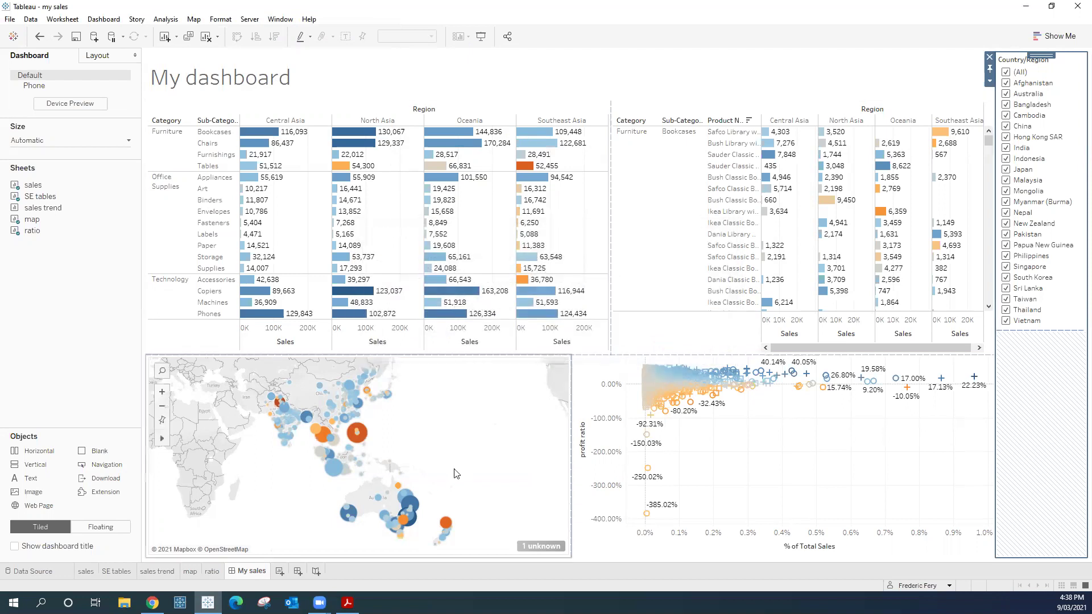
# Step: Set the Orders (Sample - APAC Superstore) data source connection to Extract and return to the My sales dashboard
pyautogui.click(28, 571)
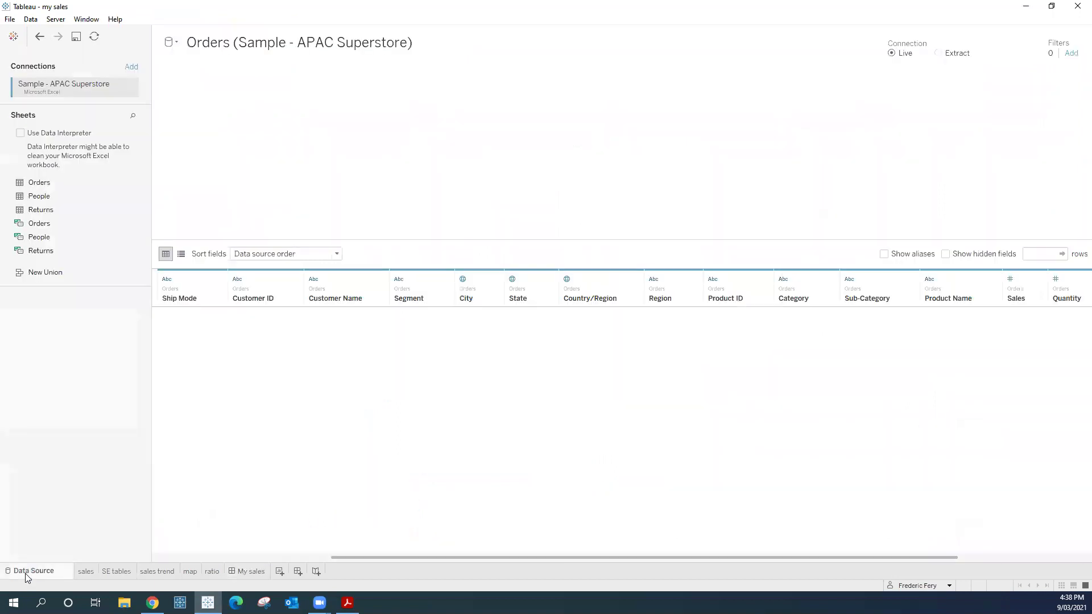
pyautogui.click(938, 56)
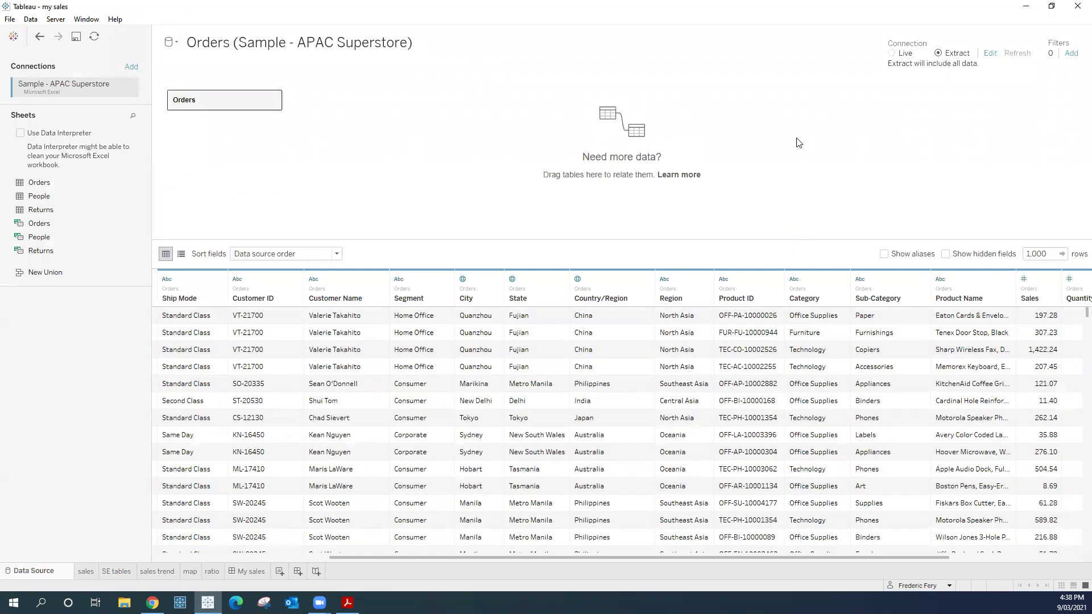
pyautogui.moveTo(245, 573)
pyautogui.click(244, 572)
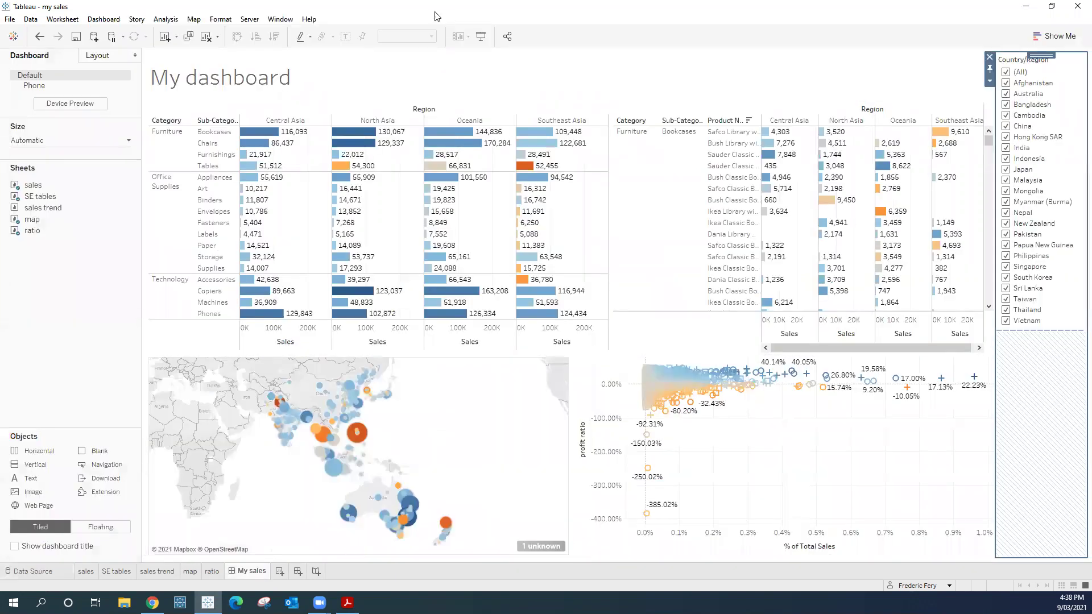
# Step: Save the workbook to Tableau Public with the title my sales and dismiss the publish notice on its web page
pyautogui.click(252, 20)
pyautogui.moveTo(296, 133)
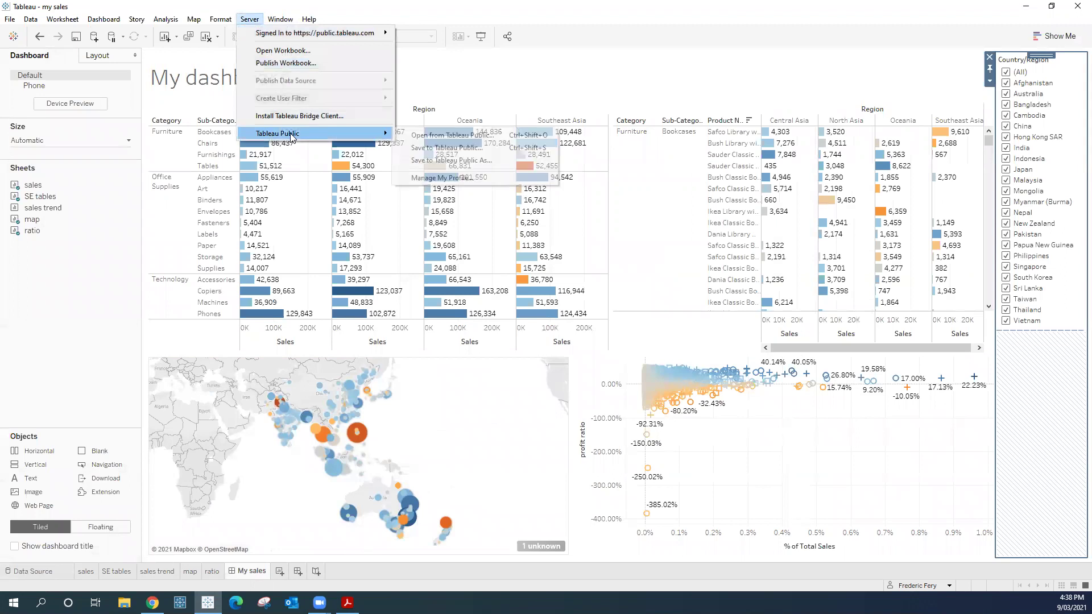
pyautogui.click(441, 163)
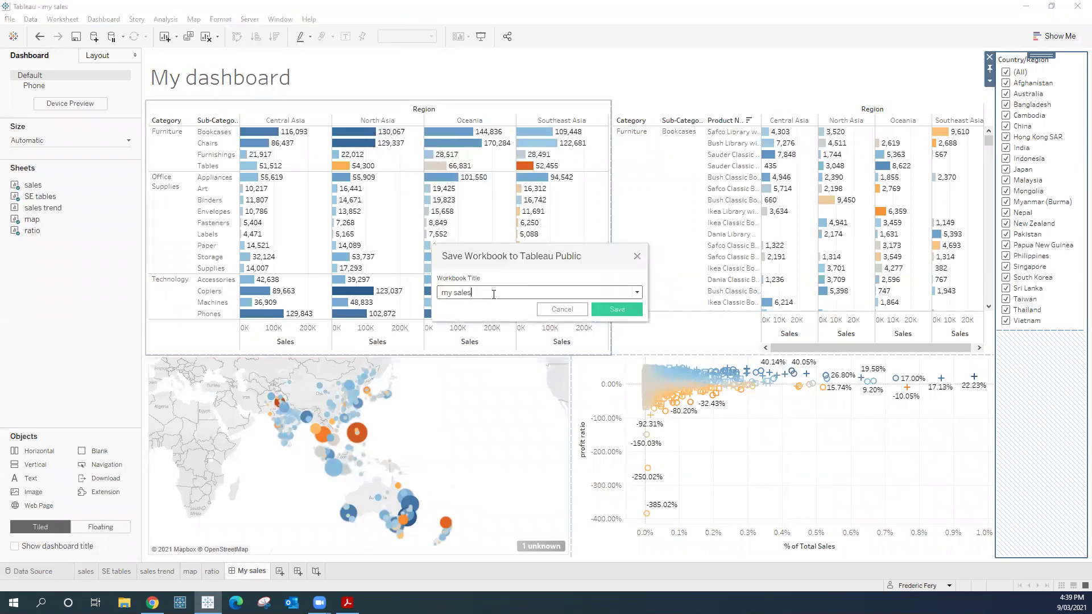
pyautogui.click(620, 310)
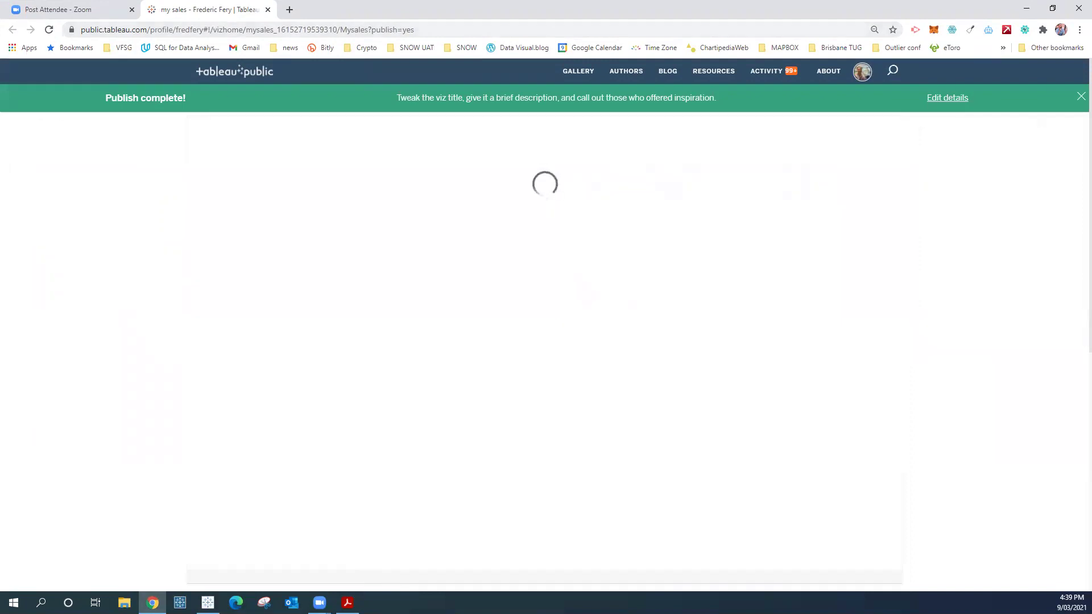
pyautogui.click(1078, 98)
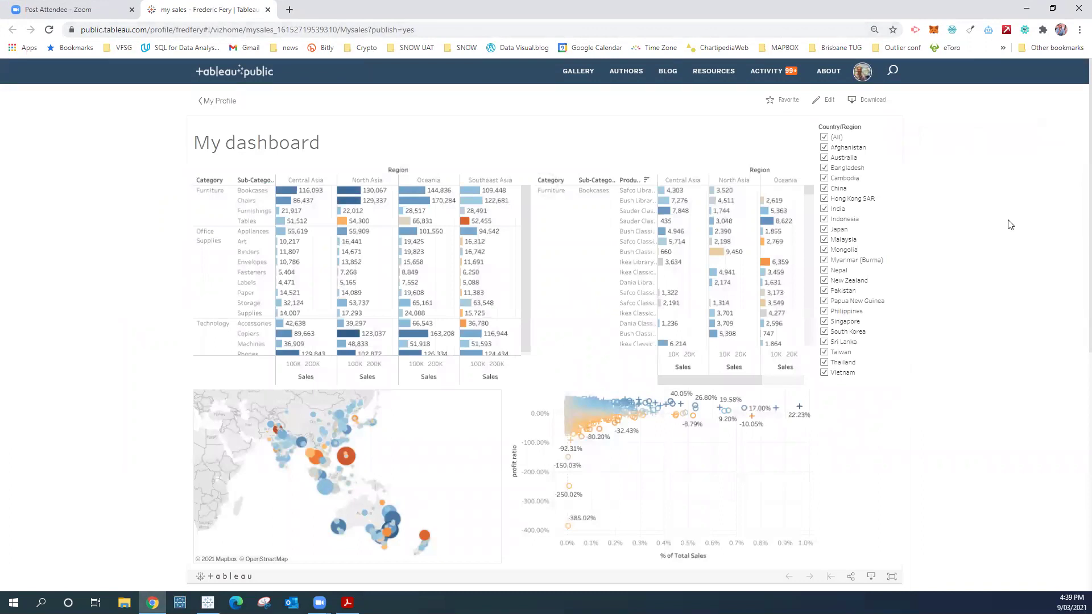
# Step: Test the published dashboard's Country/Region filter by clearing all countries, trying Afghanistan, and leaving only Australia selected
pyautogui.click(824, 137)
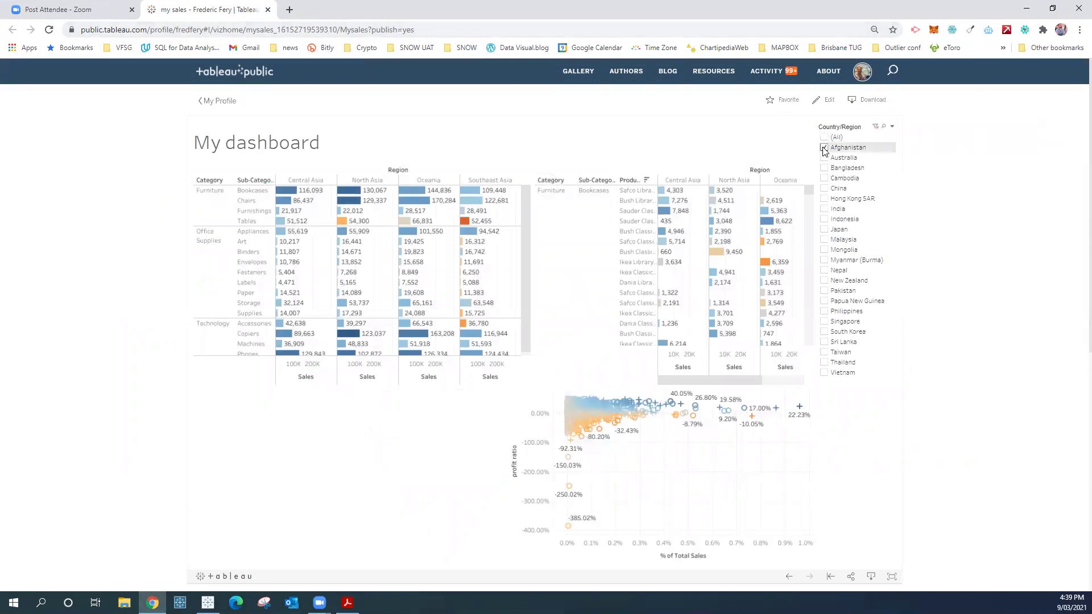
pyautogui.click(824, 148)
pyautogui.click(824, 158)
pyautogui.click(824, 148)
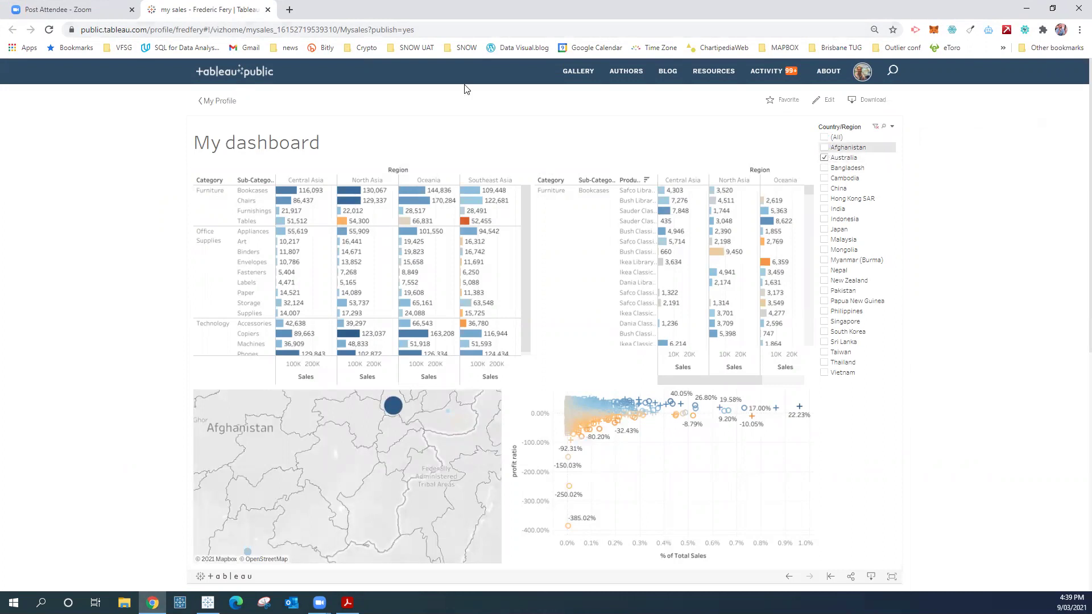
# Step: Open the published my sales viz from the Tableau Public profile and select its web address for sharing
pyautogui.click(217, 29)
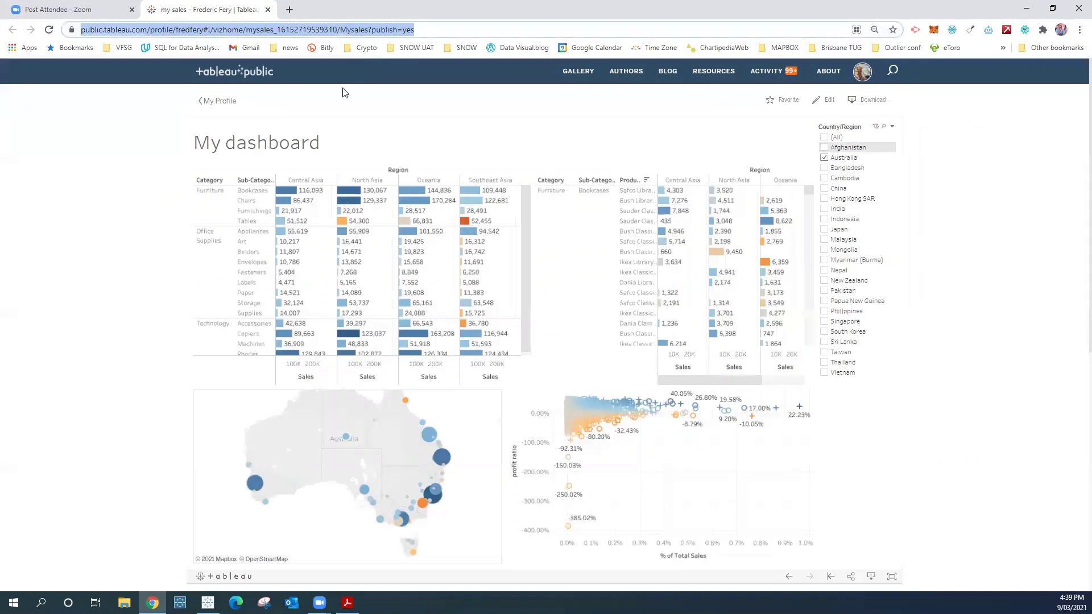
pyautogui.click(222, 104)
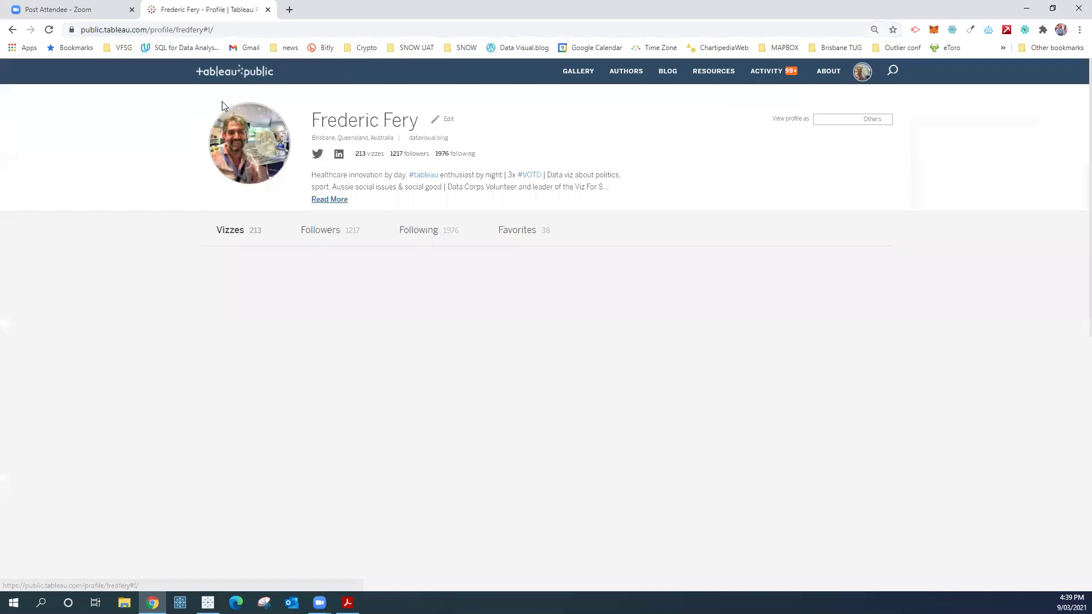
pyautogui.moveTo(418, 325)
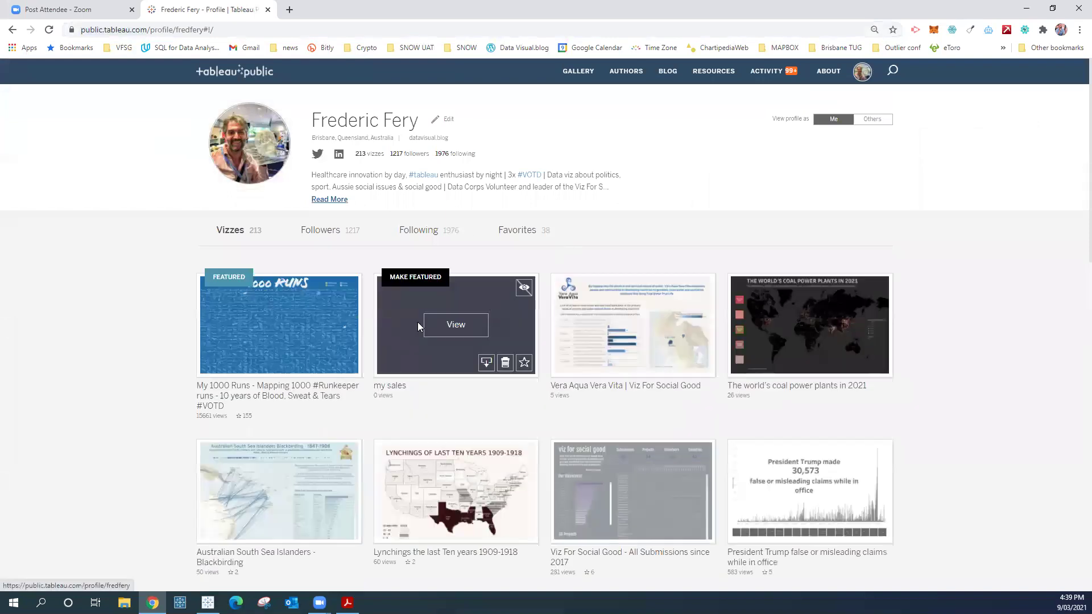
pyautogui.click(455, 331)
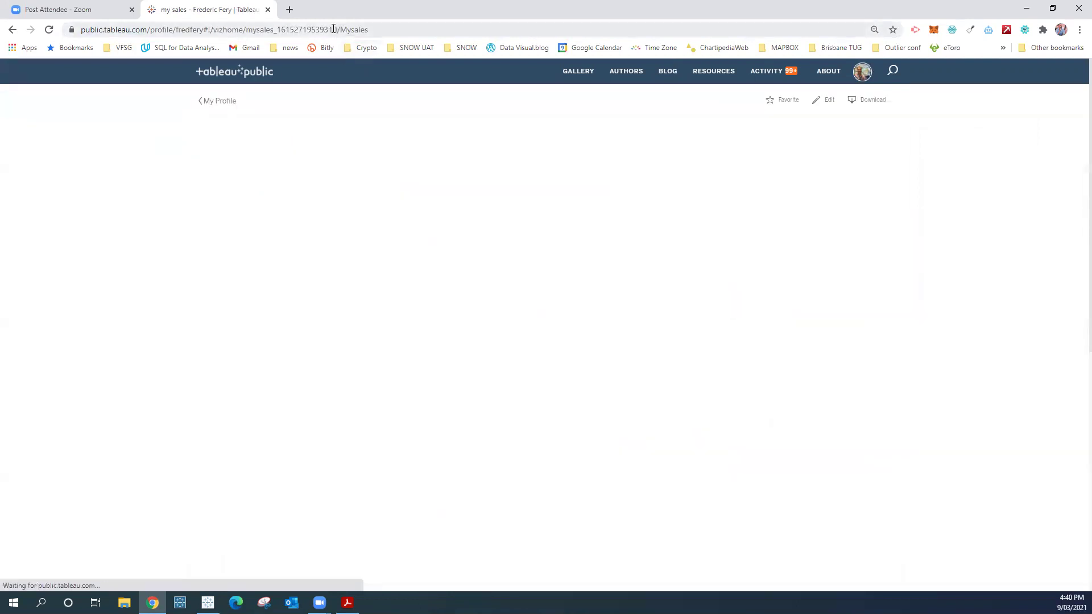
pyautogui.click(332, 28)
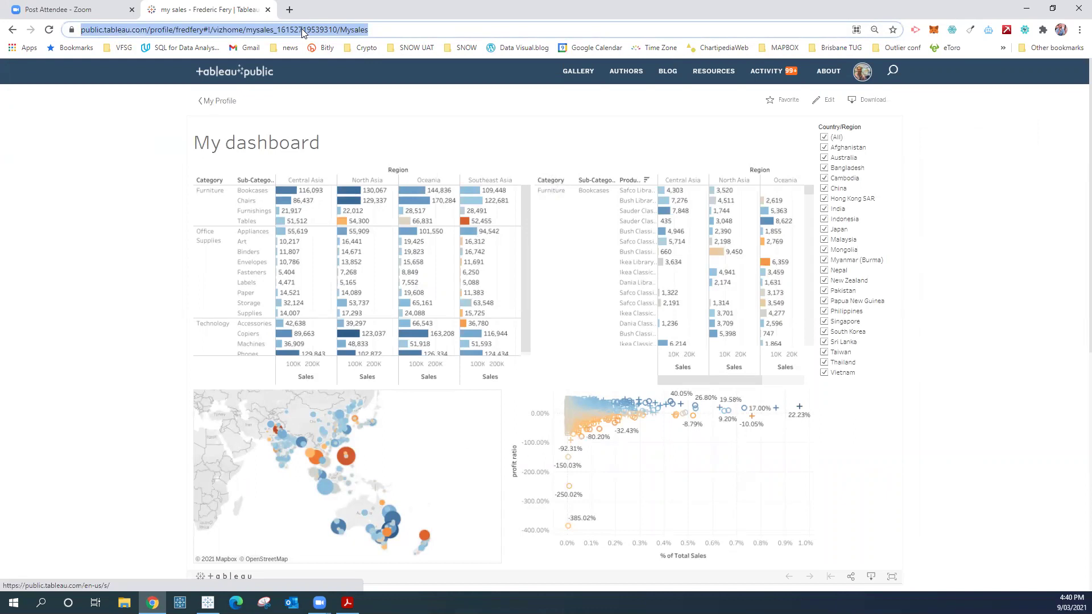
# Step: Minimise the browser and Tableau windows to show the desktop
pyautogui.click(1027, 8)
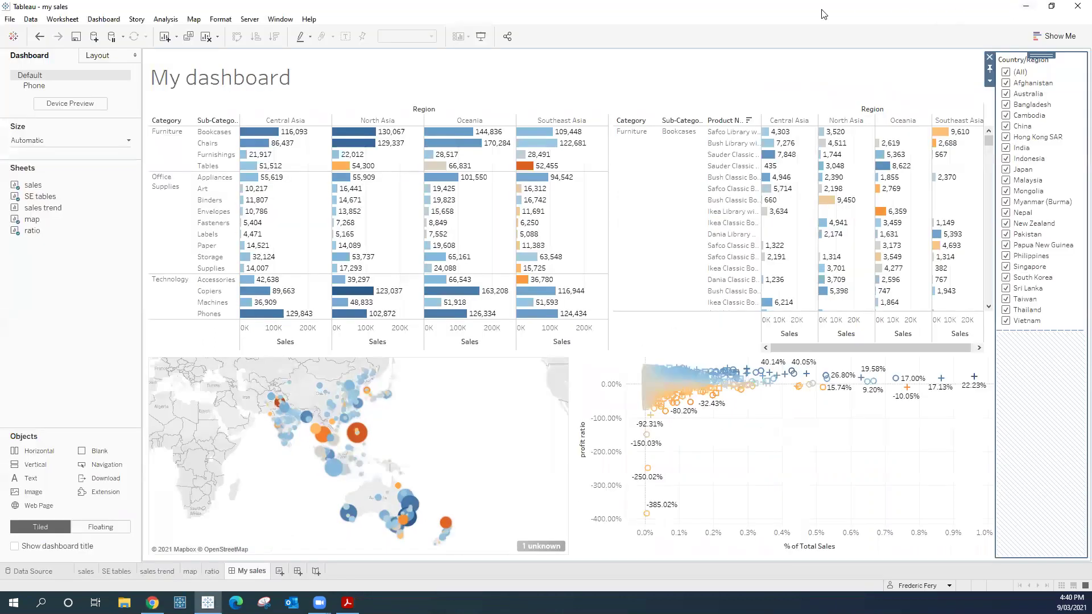
pyautogui.moveTo(320, 603)
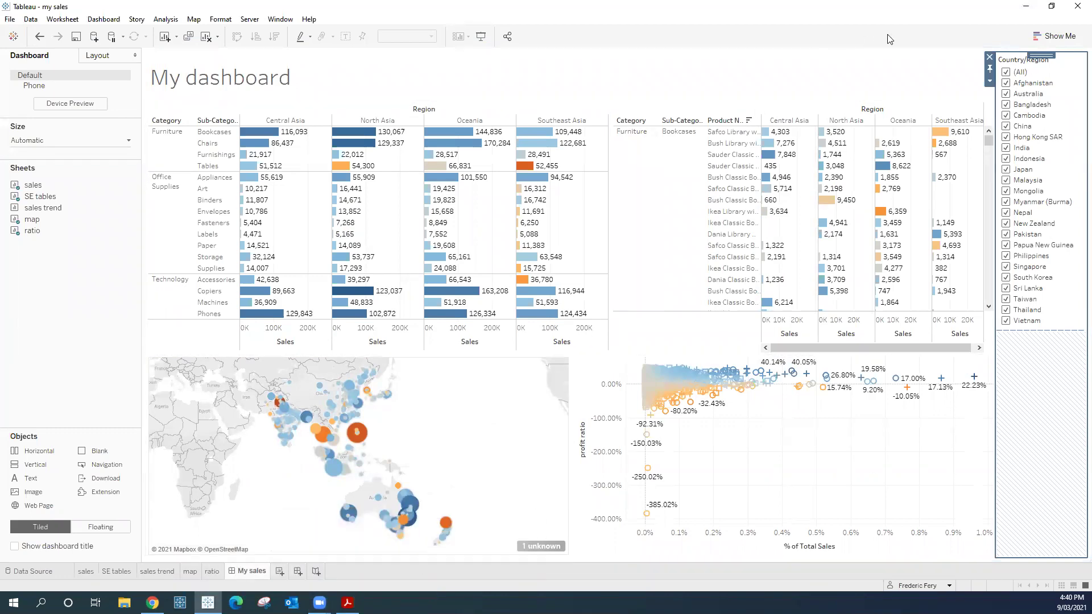
pyautogui.click(1027, 6)
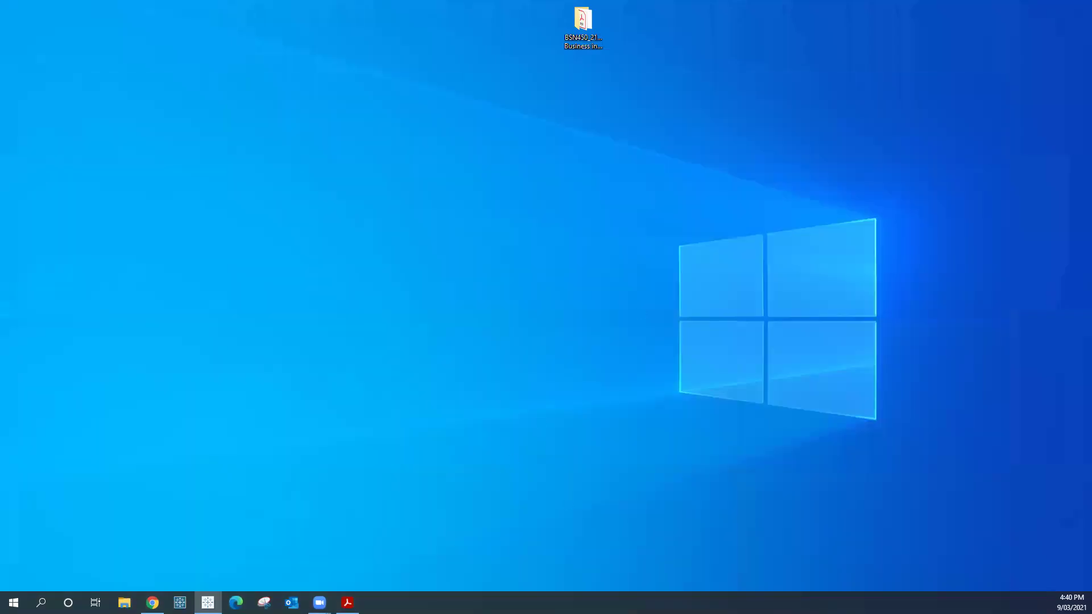